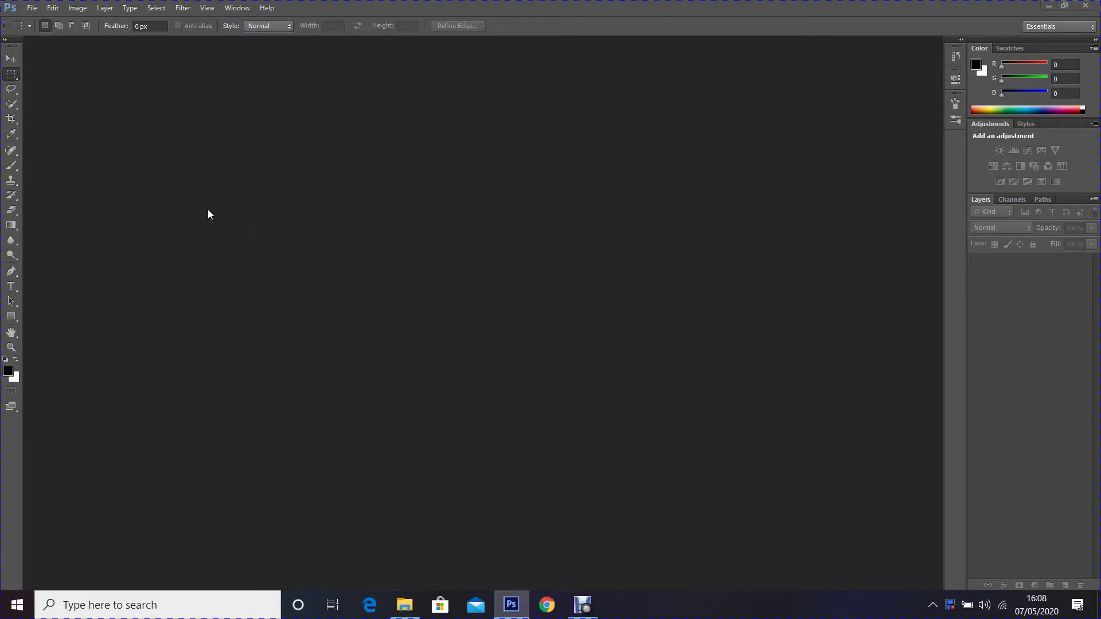
- Open the File menu to begin creating a new document
left_click(32, 8)
- Create a new 1920 × 1080 px, 150 ppi RGB document with a white background
left_click(29, 22)
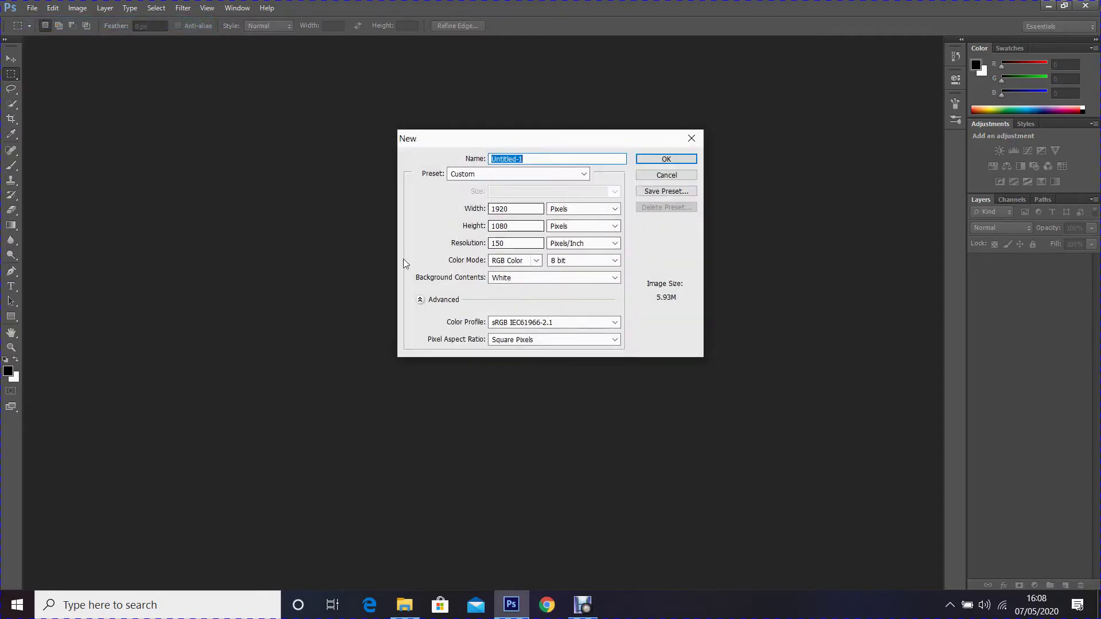
left_click(655, 163)
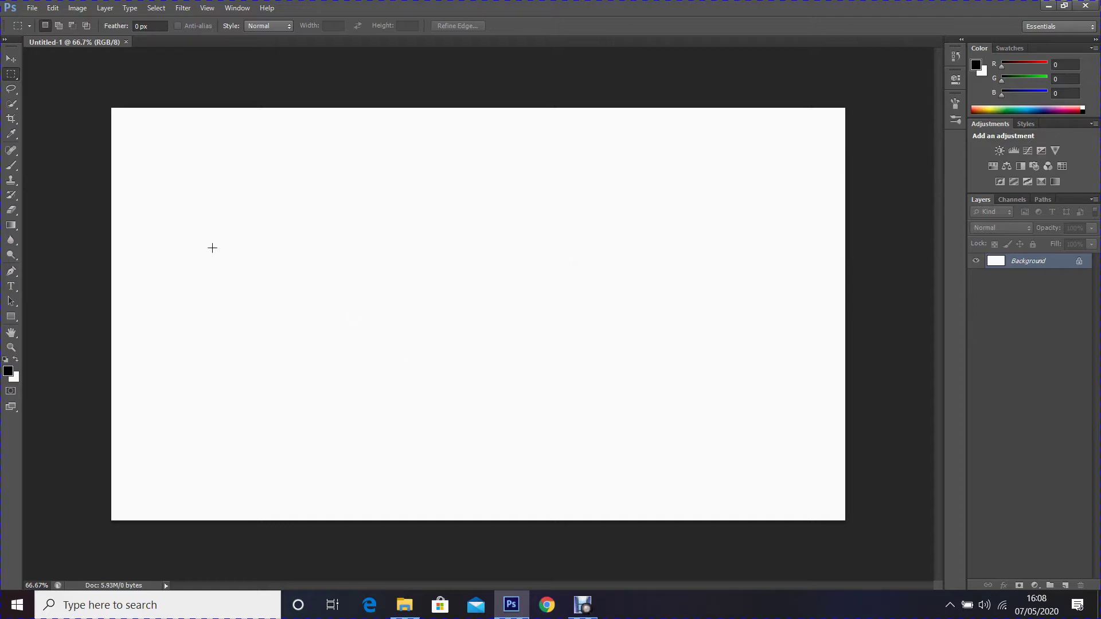
left_click(51, 8)
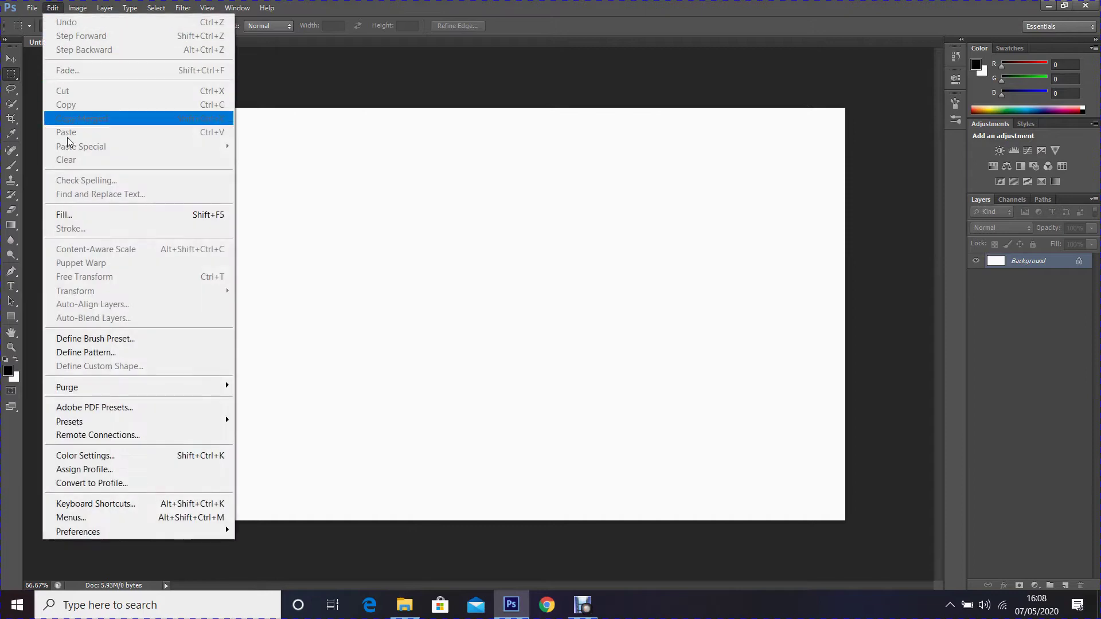
- Fill the Background layer with Black using Edit > Fill
left_click(71, 214)
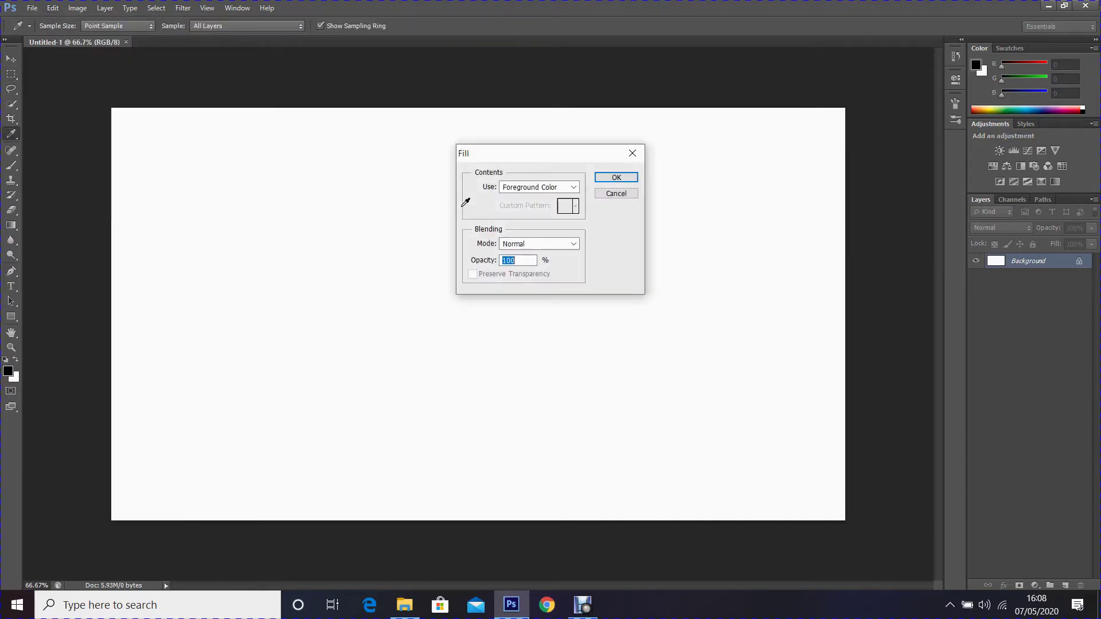
left_click(533, 188)
left_click(539, 290)
left_click(614, 179)
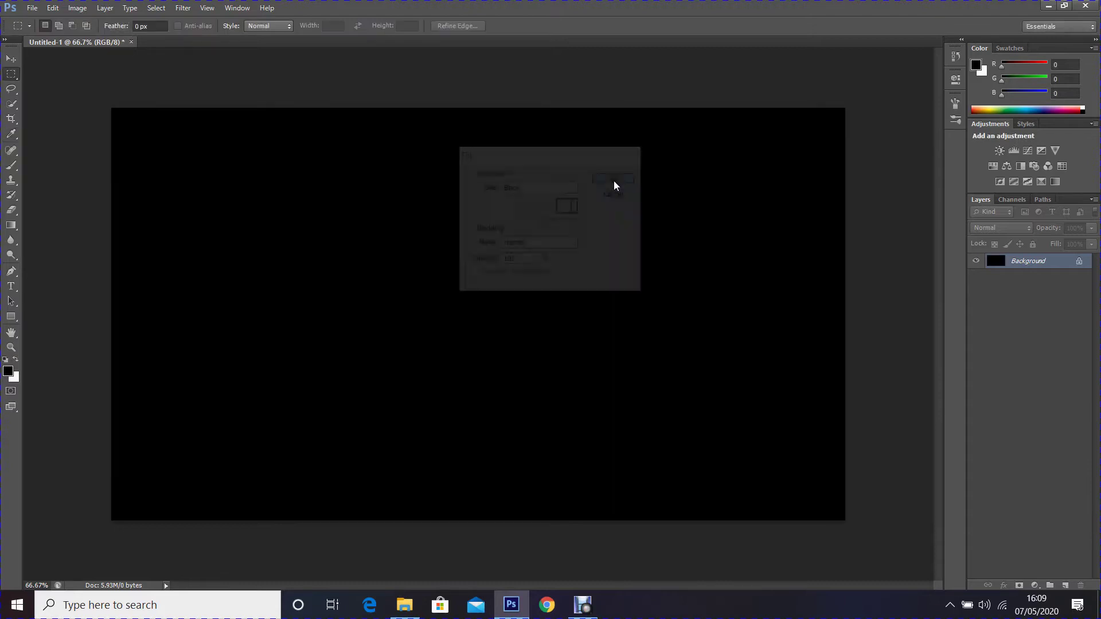
- Add monochromatic Gaussian noise to the black canvas and select the Background layer
left_click(184, 9)
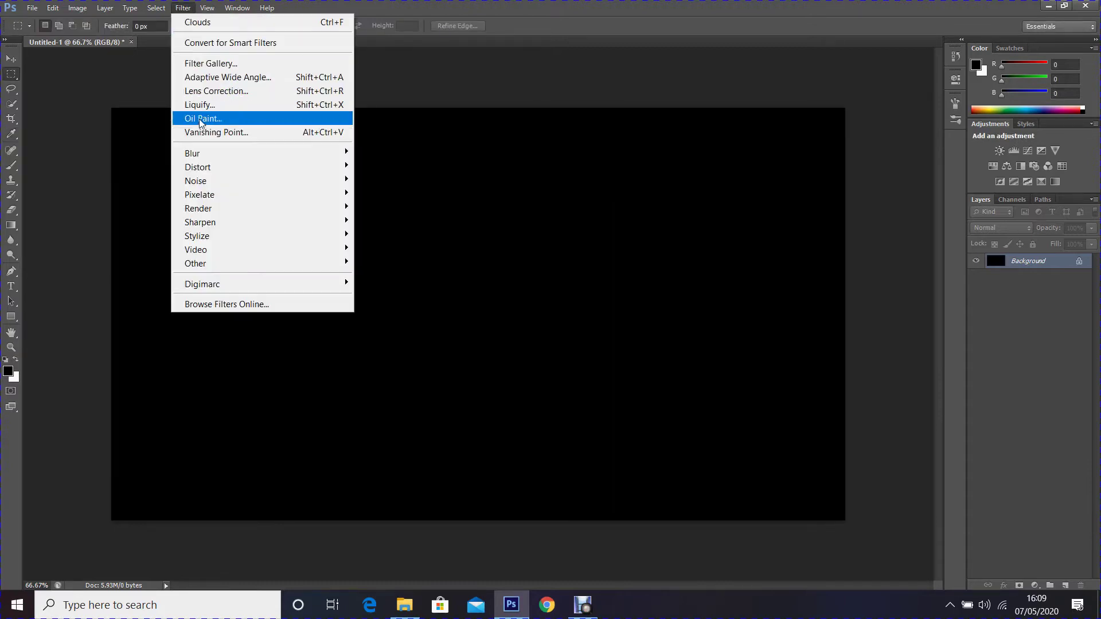
mouse_move(208, 183)
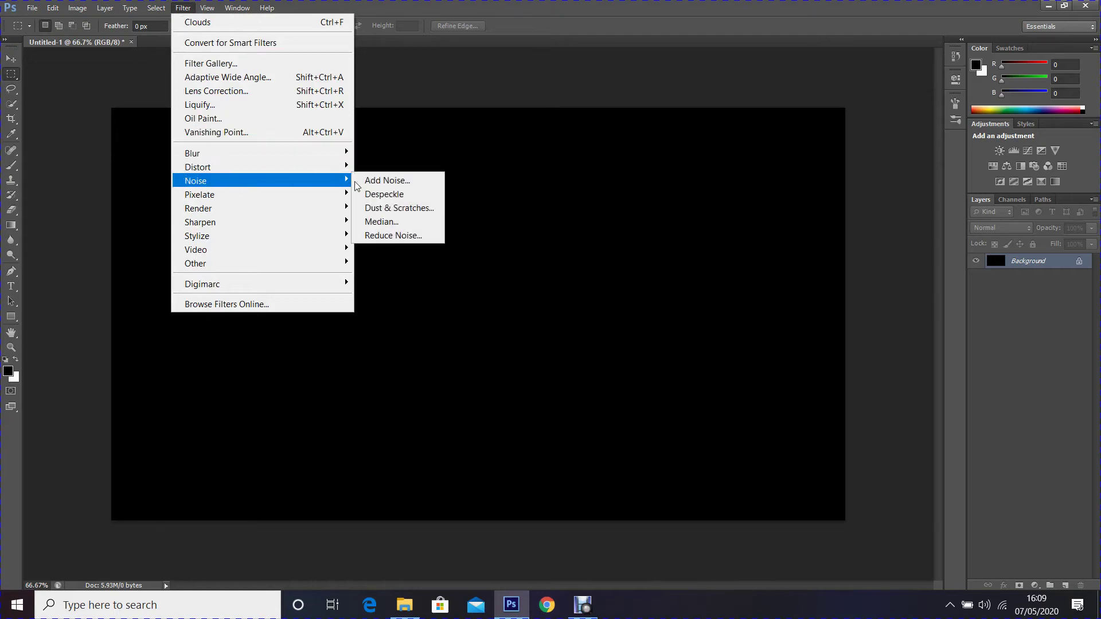
left_click(376, 182)
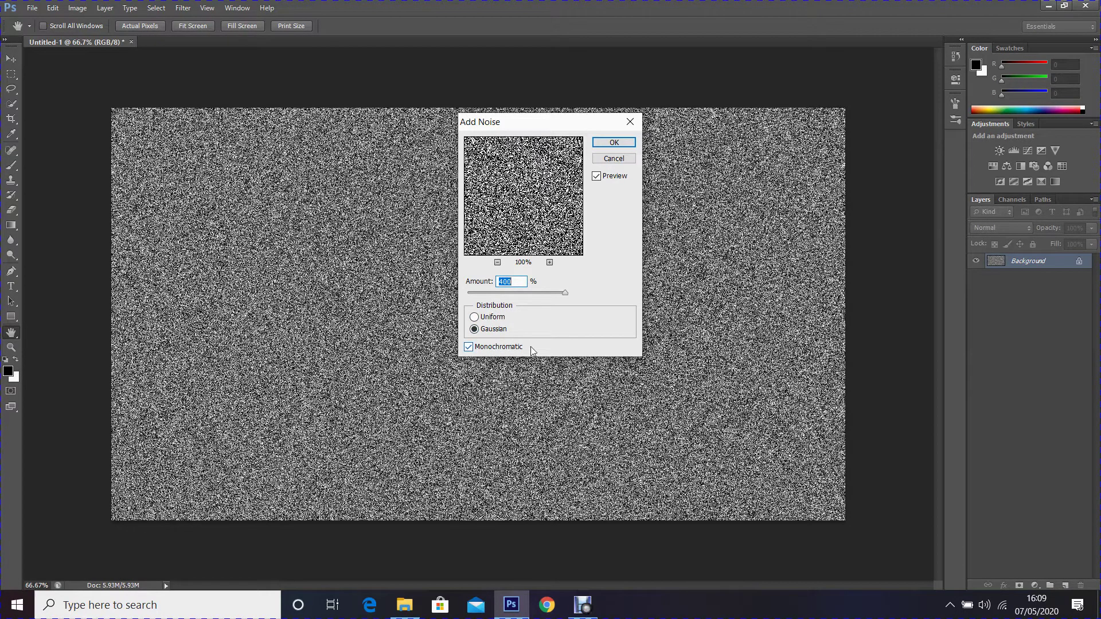
left_click(611, 142)
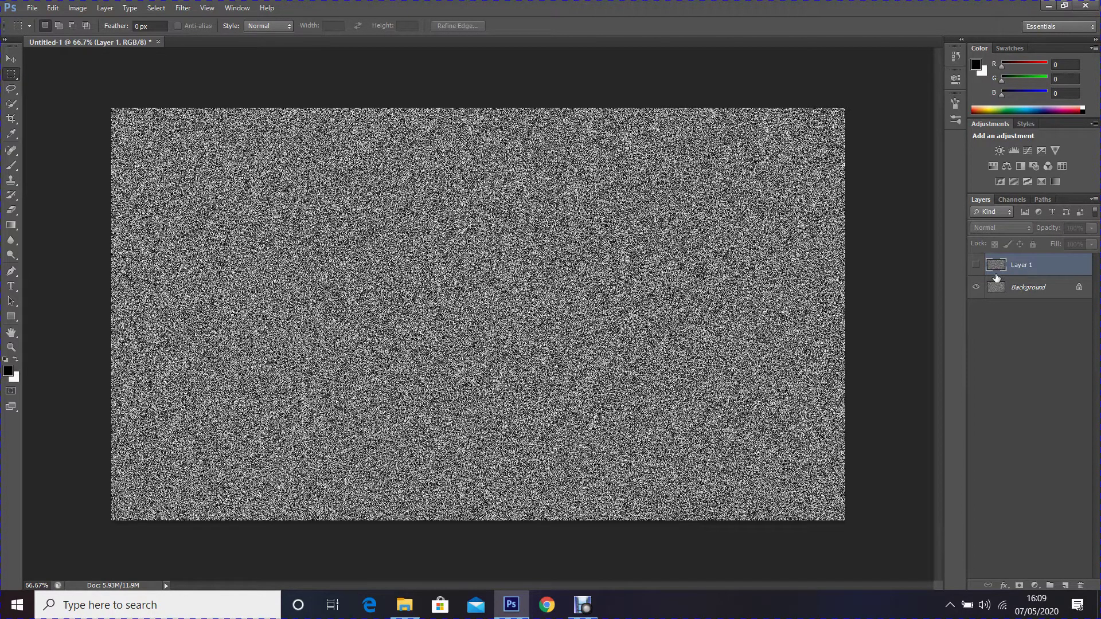
left_click(983, 291)
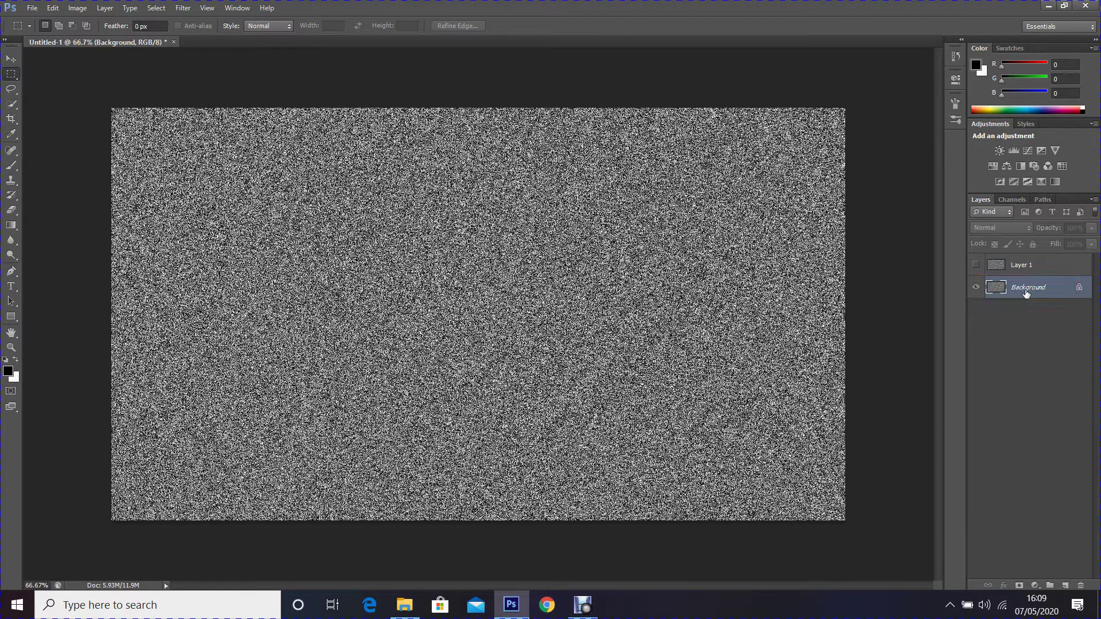
left_click(183, 7)
- Soften the Background noise with a 0.5-pixel Gaussian Blur
mouse_move(248, 156)
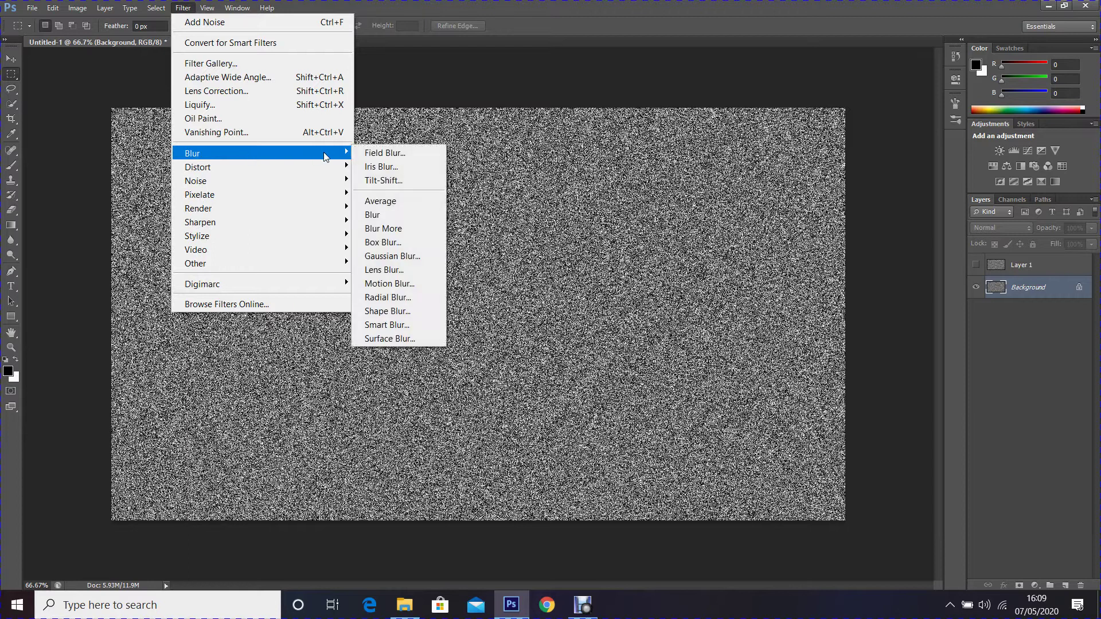
left_click(399, 255)
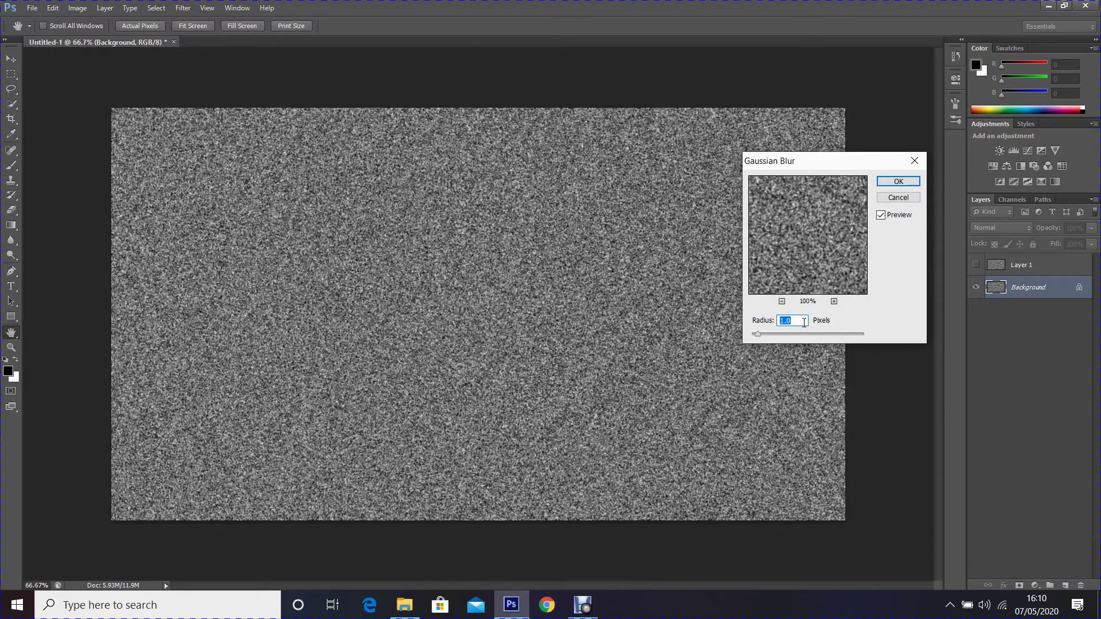
type(".5")
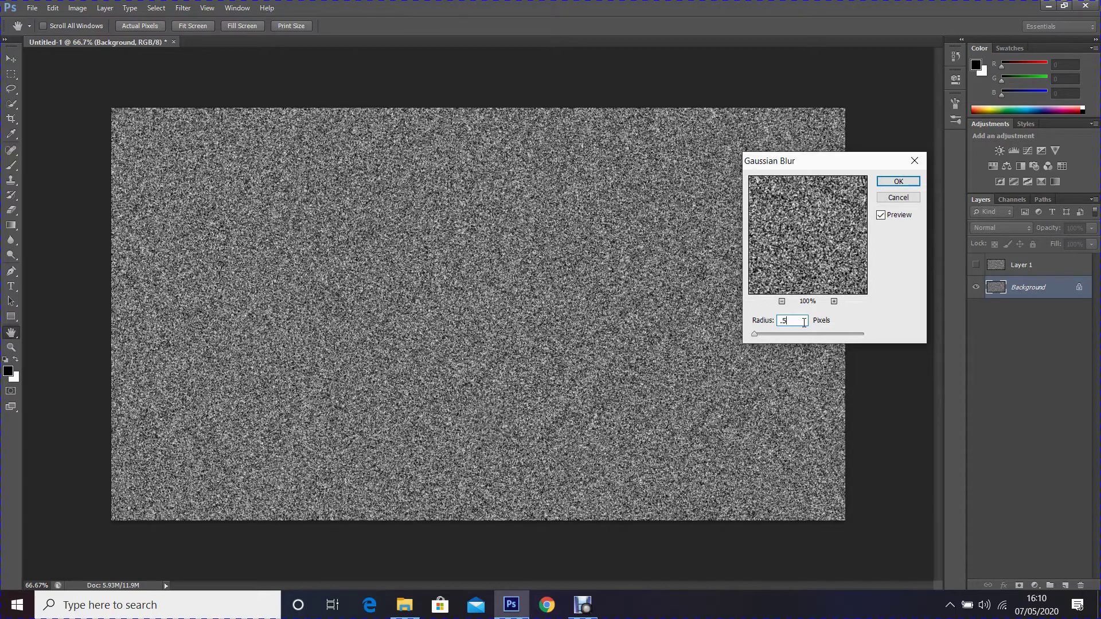
left_click(897, 182)
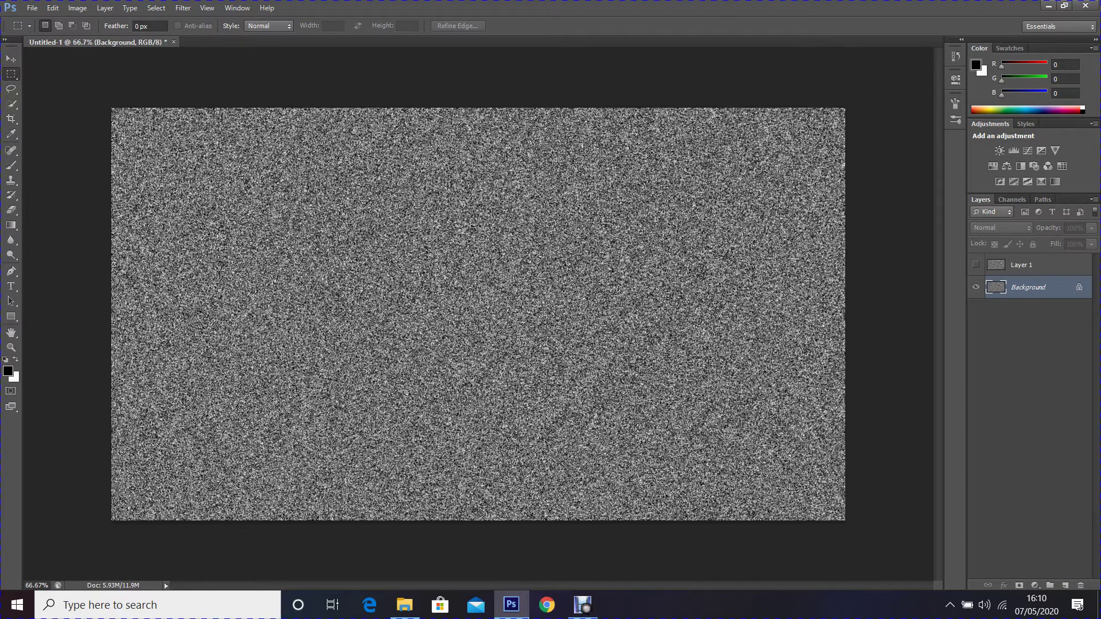
- Apply Levels with shadow input 200 and midtone 0.42 to turn the noise into stars
key("ctrl+l")
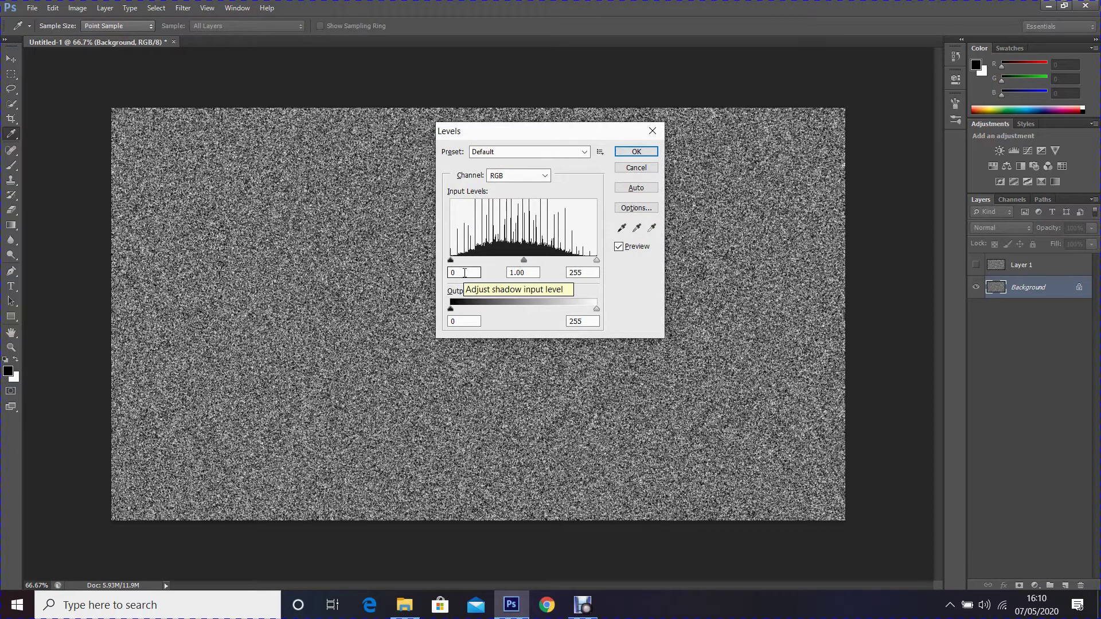
left_click(458, 271)
double_click(459, 271)
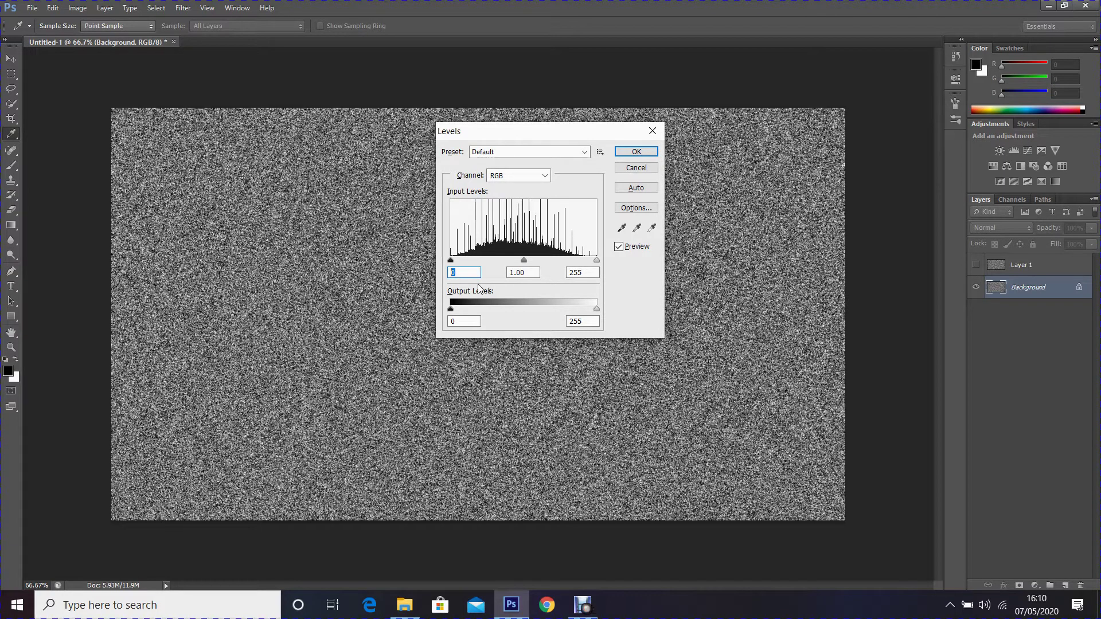
type("200")
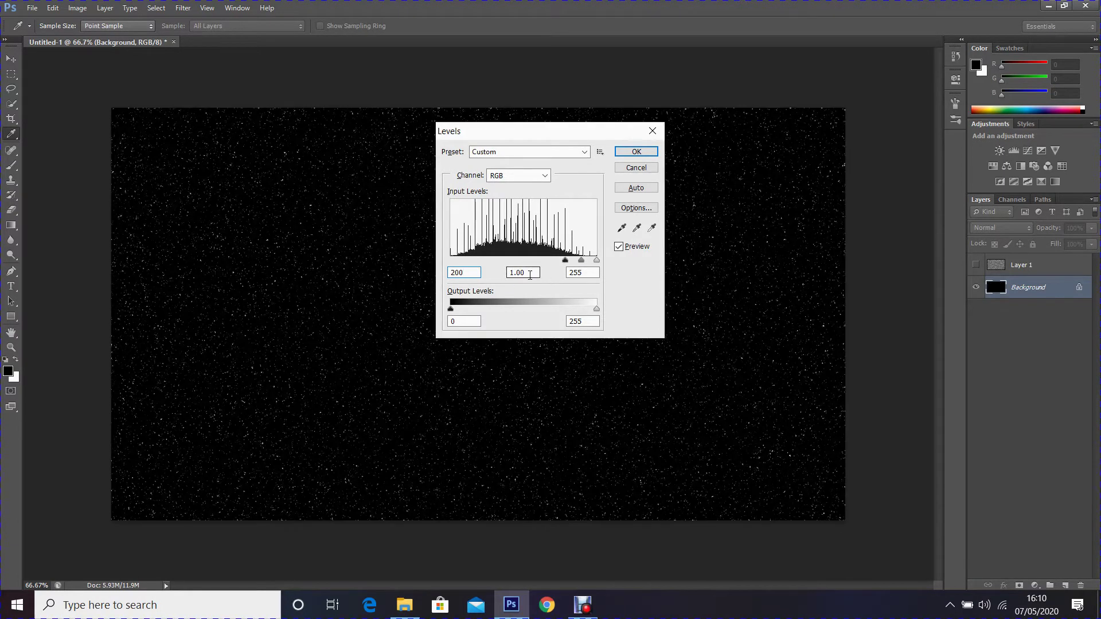
double_click(529, 273)
type(".42")
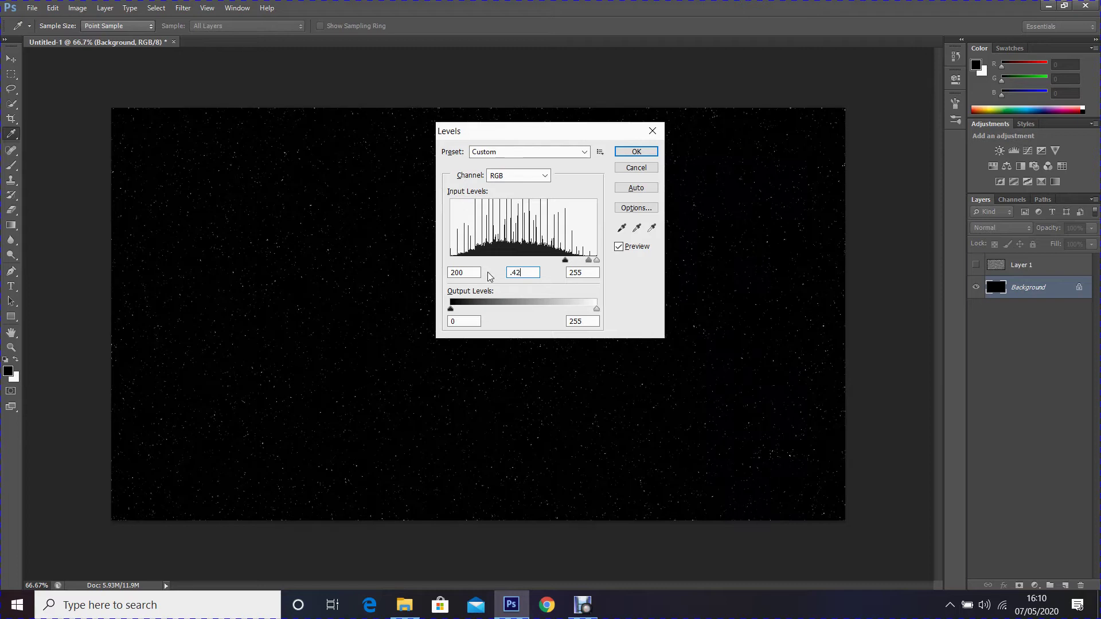
left_click(643, 152)
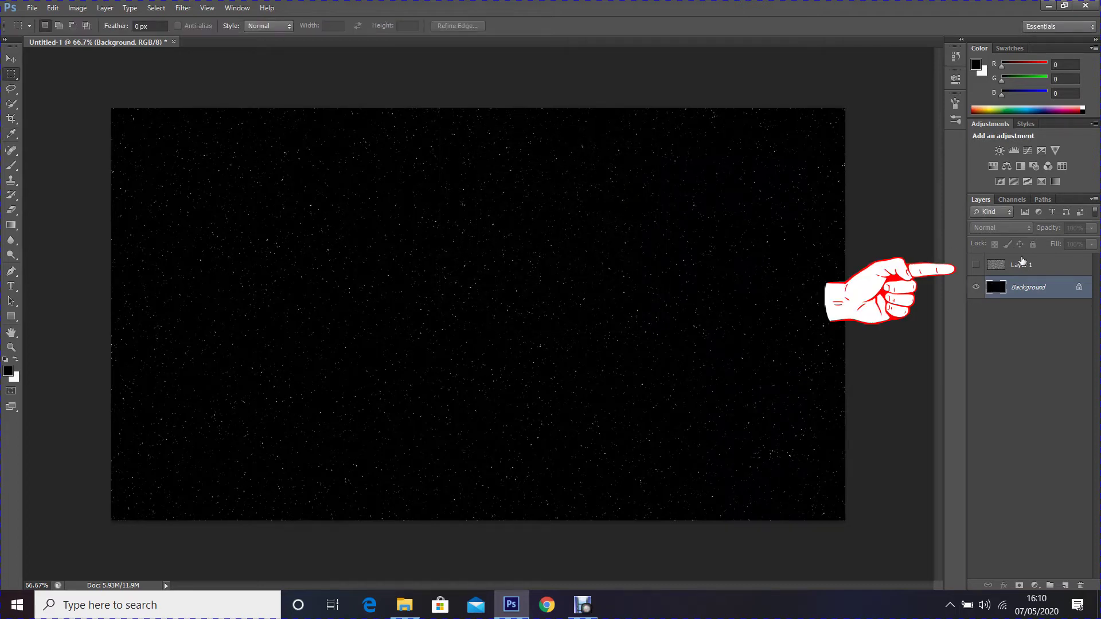
left_click(989, 271)
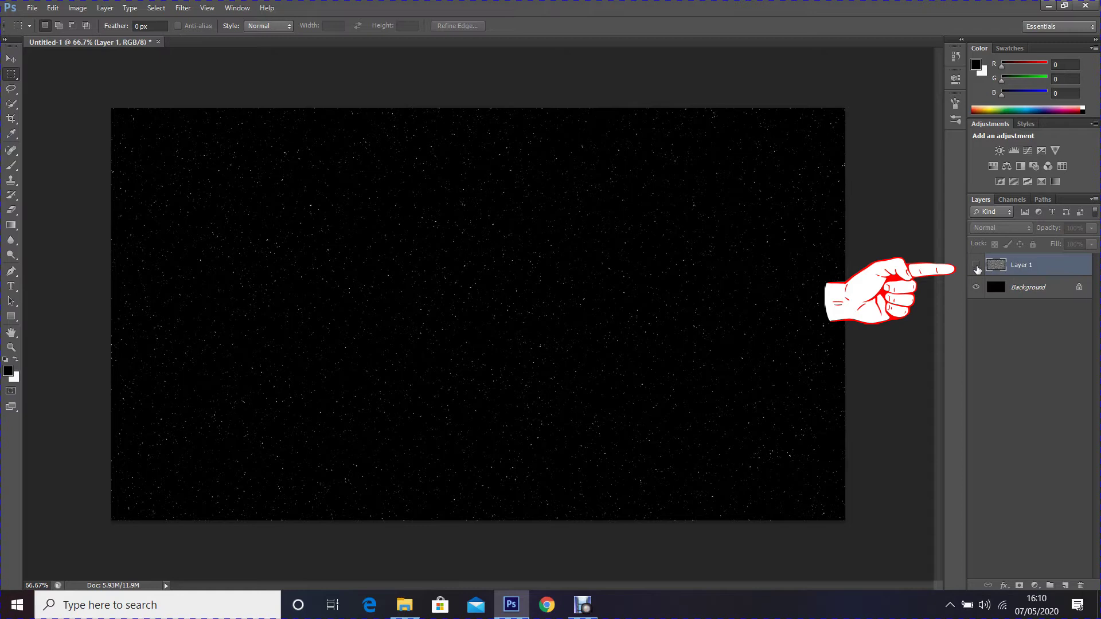
- Show Layer 1 and apply a 2-pixel Gaussian Blur to it
left_click(977, 267)
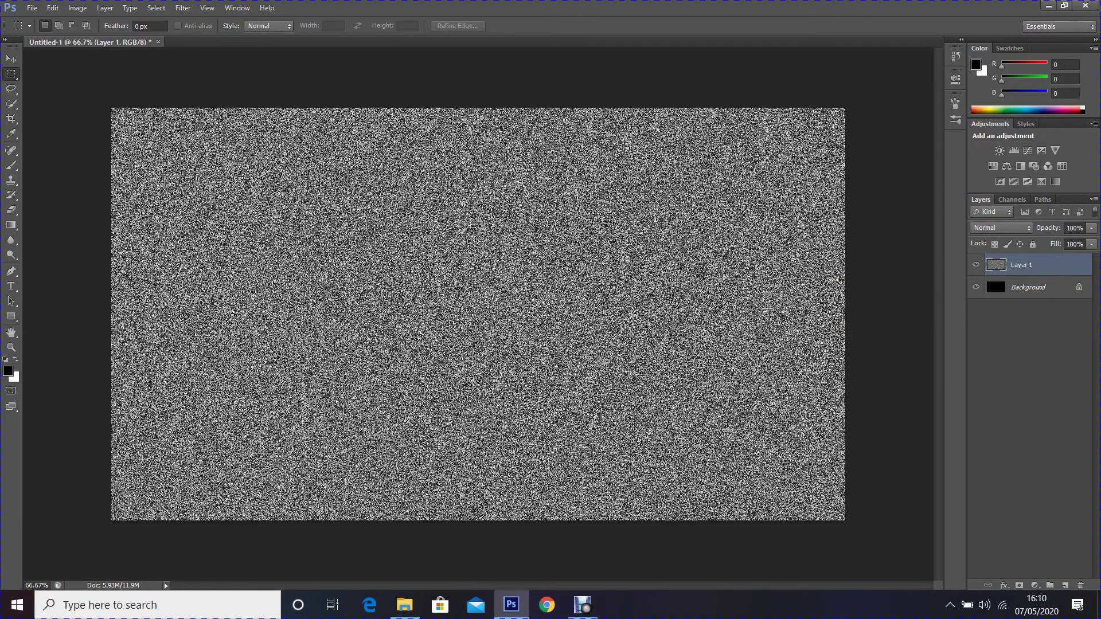
left_click(183, 8)
mouse_move(261, 156)
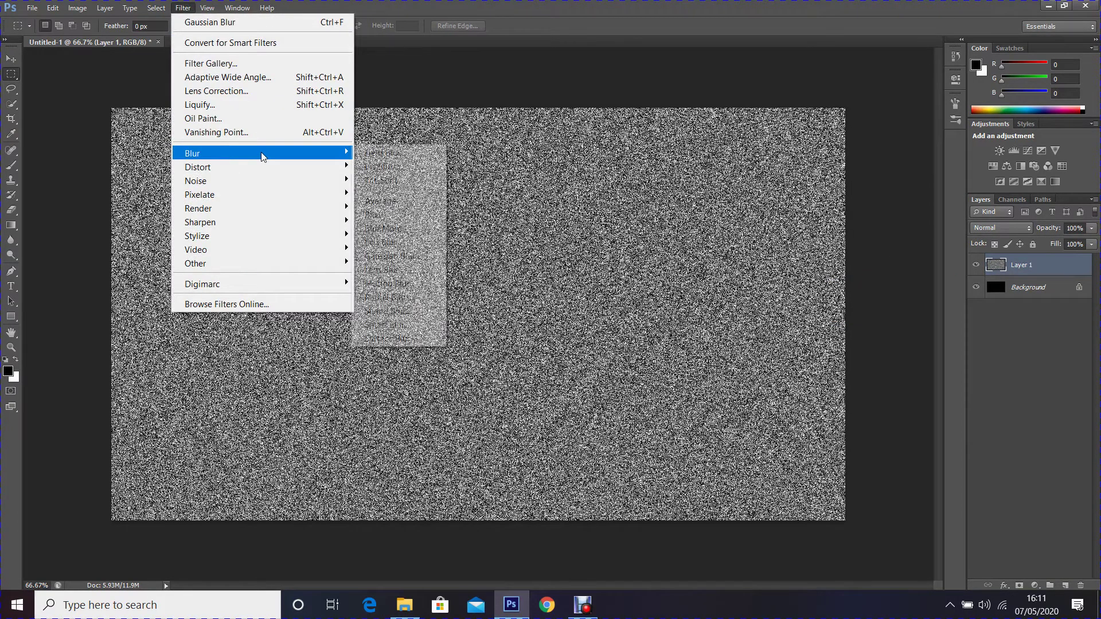
left_click(413, 258)
type("2")
left_click(897, 180)
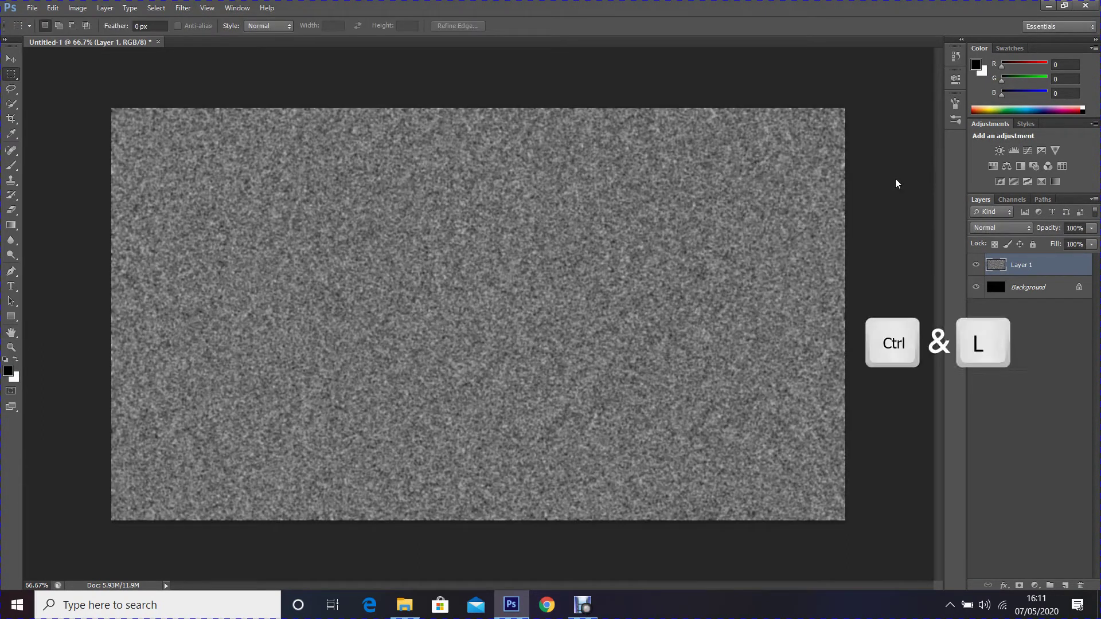
- Apply Levels to Layer 1 with shadow input 170 and highlight input 172
key("ctrl+l")
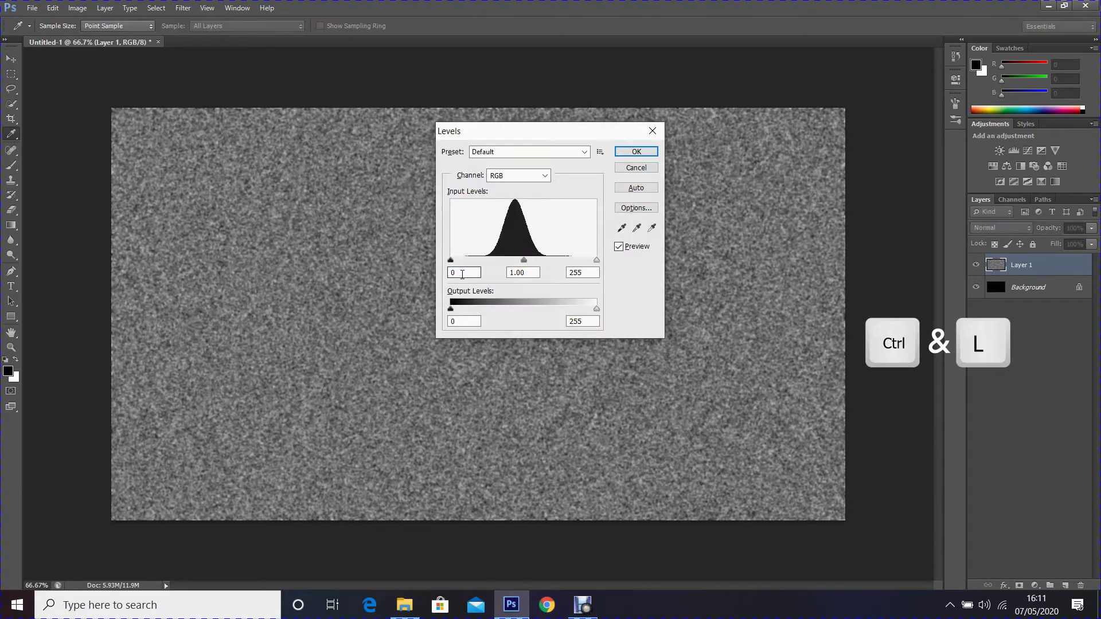
double_click(462, 273)
type("1")
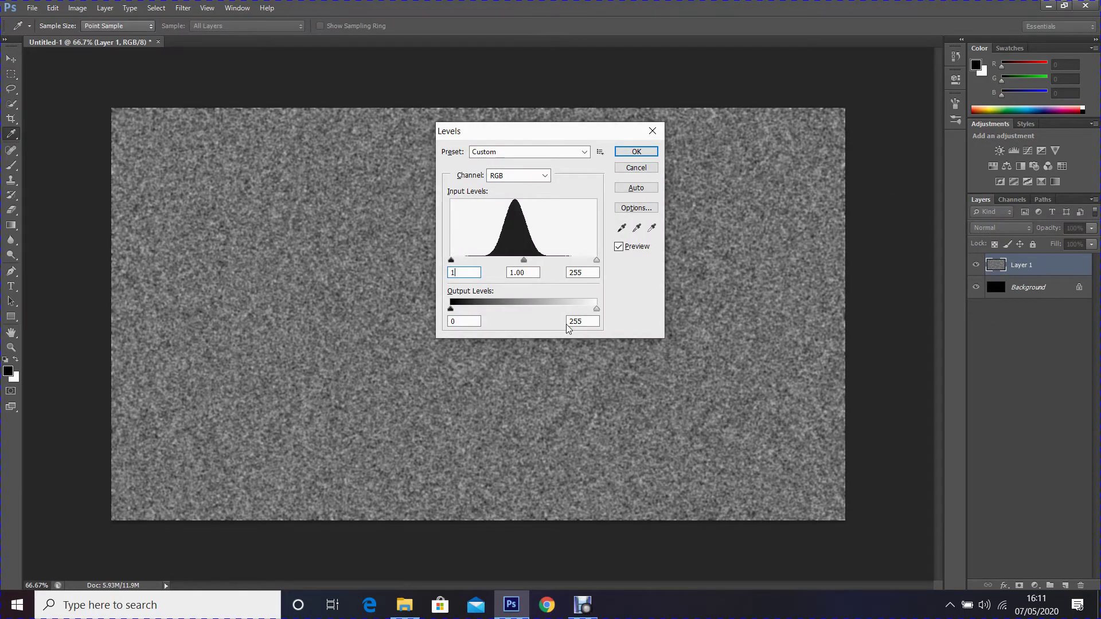
type("70")
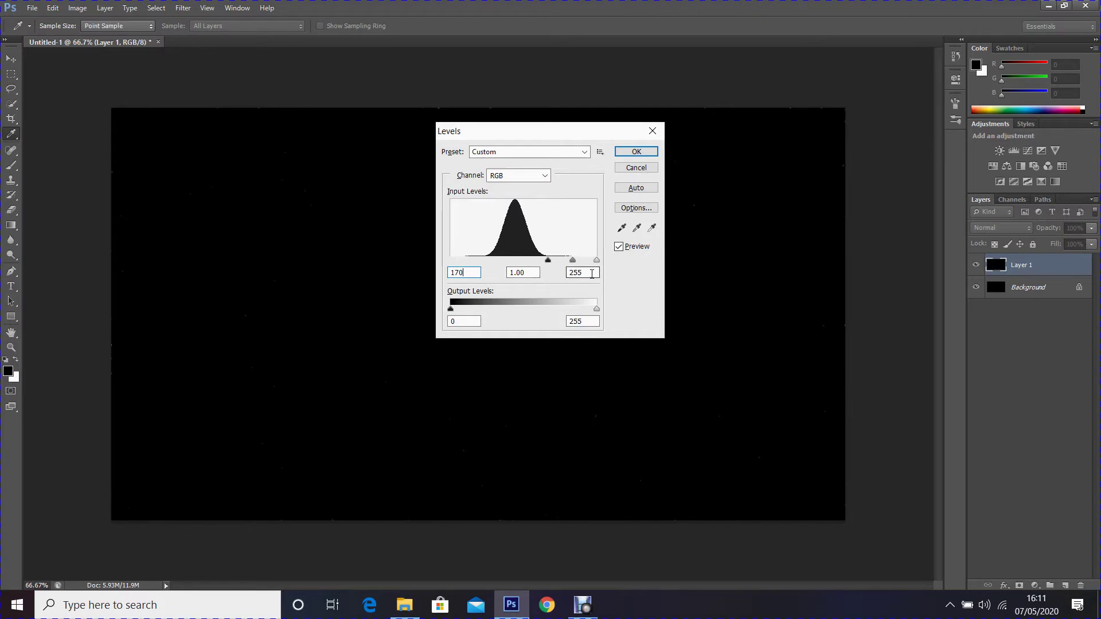
double_click(591, 274)
type("172")
left_click(635, 152)
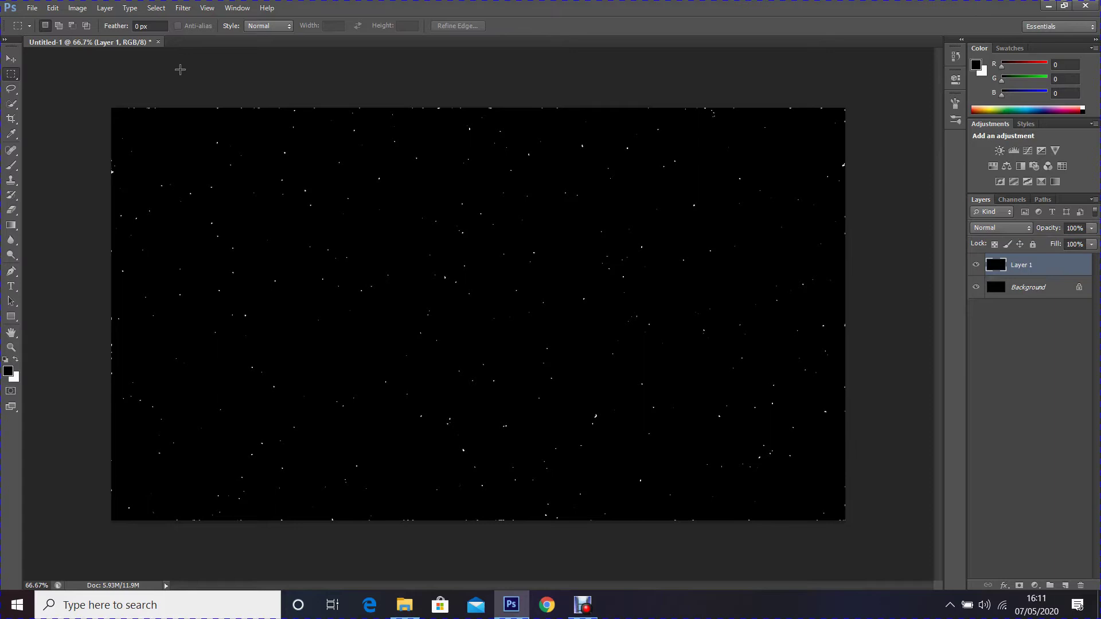
- Blur the Layer 1 stars with a 1-pixel Gaussian Blur
left_click(182, 8)
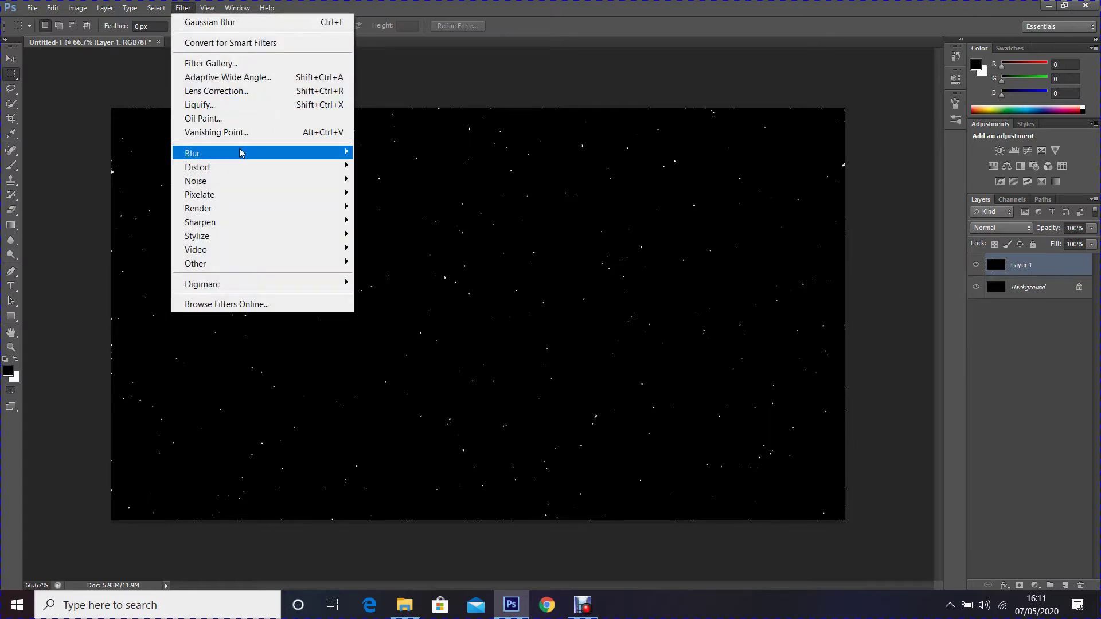
mouse_move(327, 159)
left_click(404, 255)
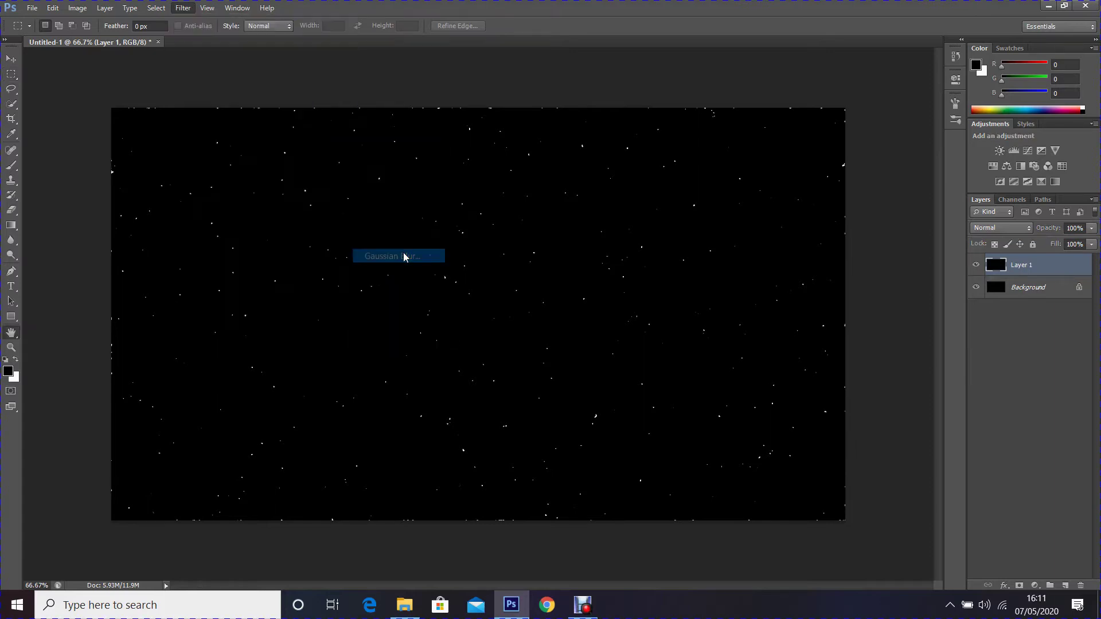
type("1")
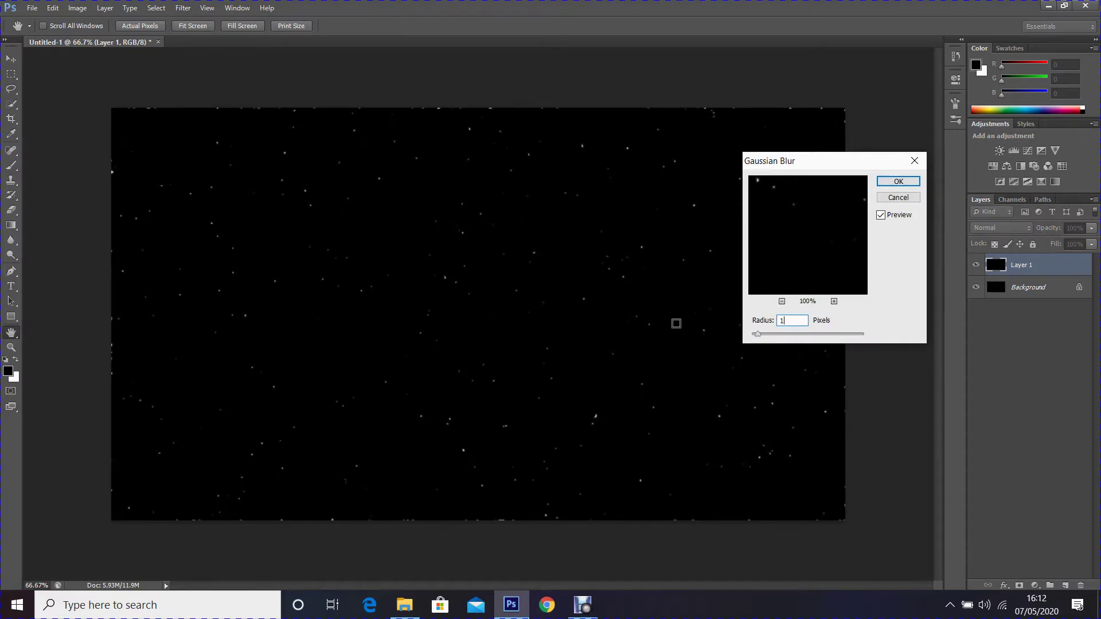
left_click(898, 180)
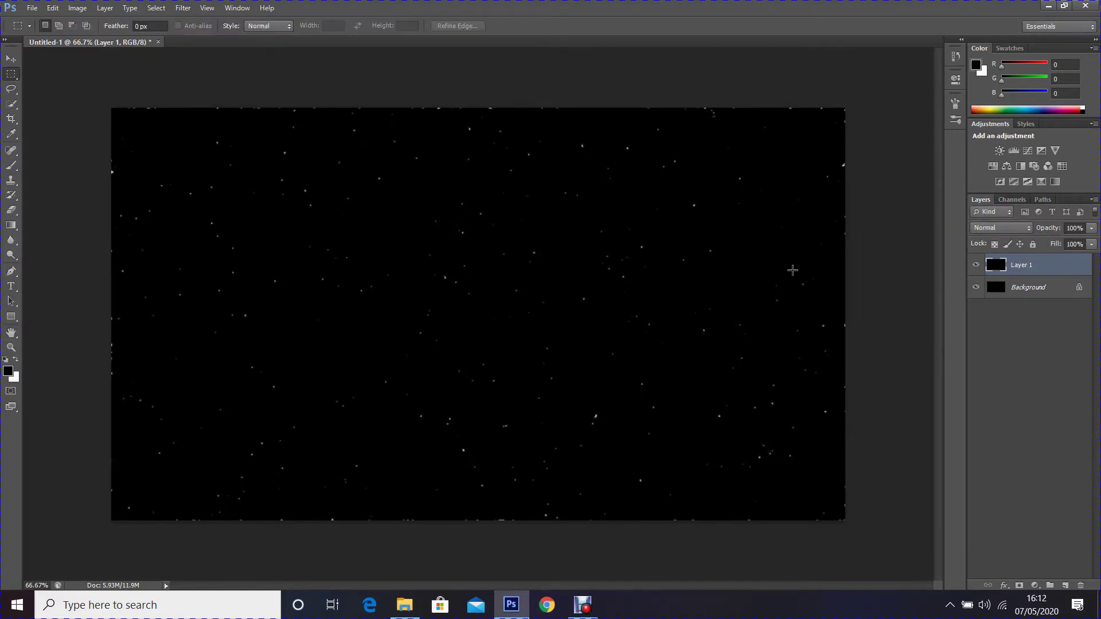
- Load the RGB channel's brightness as a selection from the Channels panel
left_click(1010, 200)
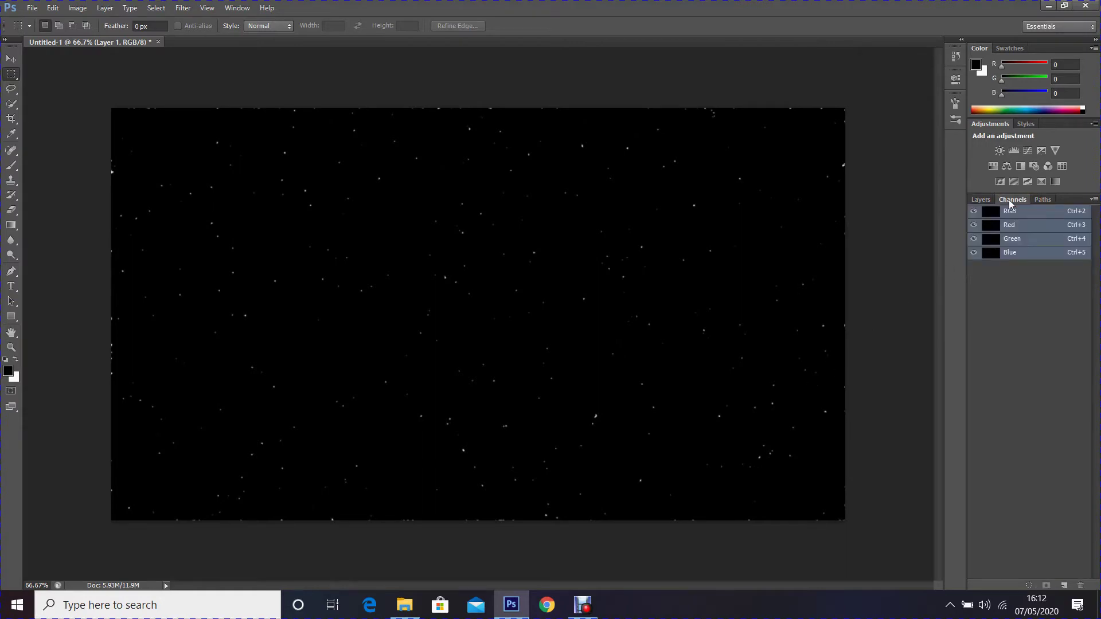
left_click(1029, 585)
- Delete the old Layer 1 and add a new empty layer above the Background
left_click(980, 199)
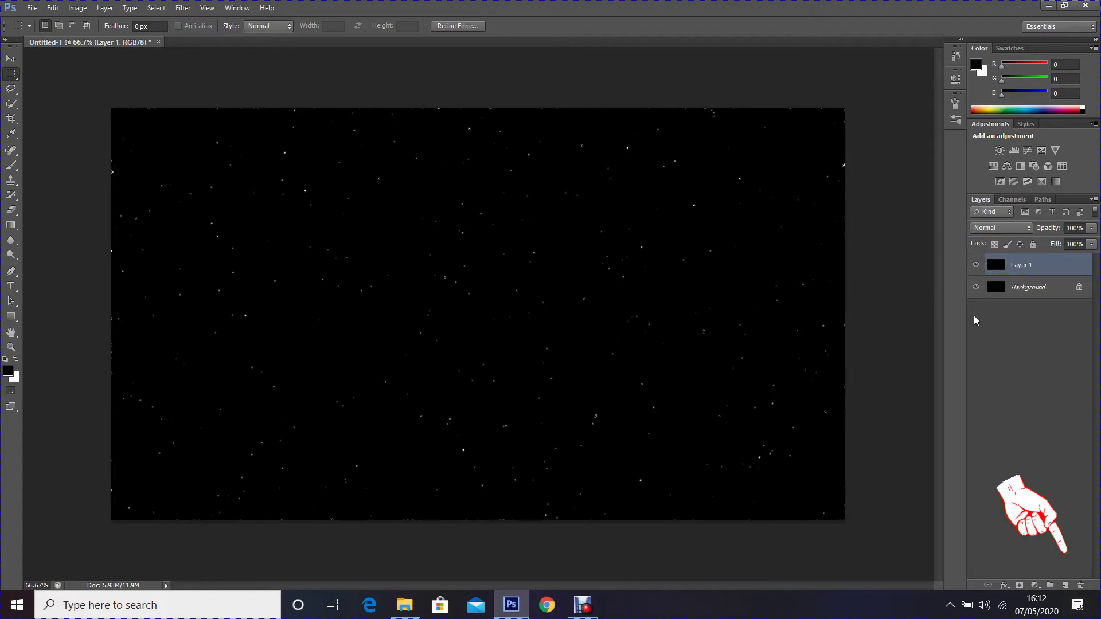
left_click(1080, 585)
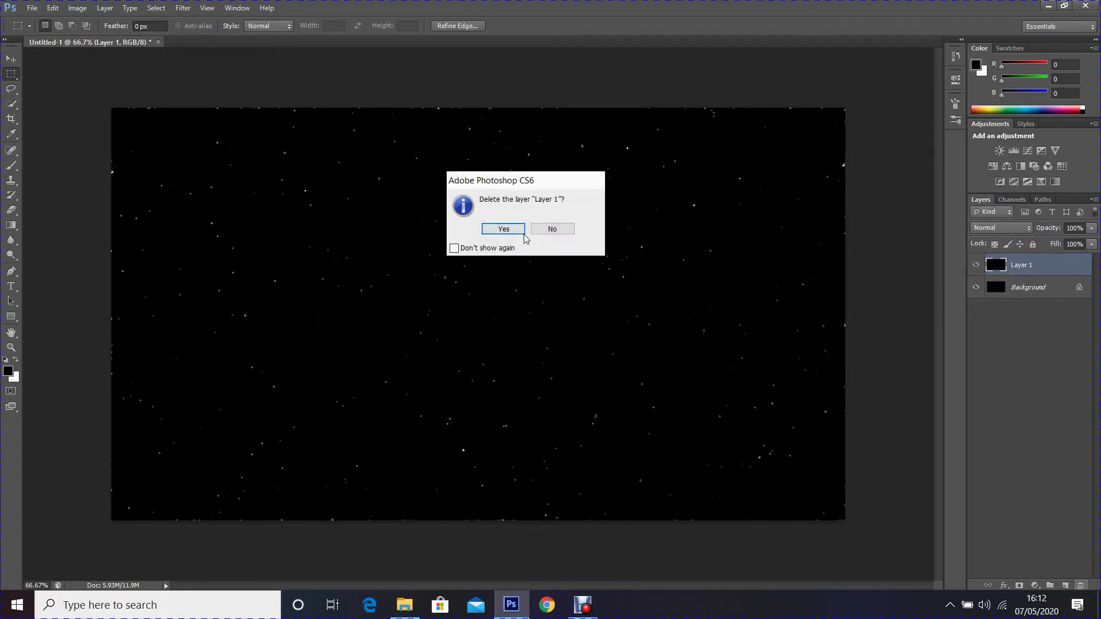
left_click(503, 229)
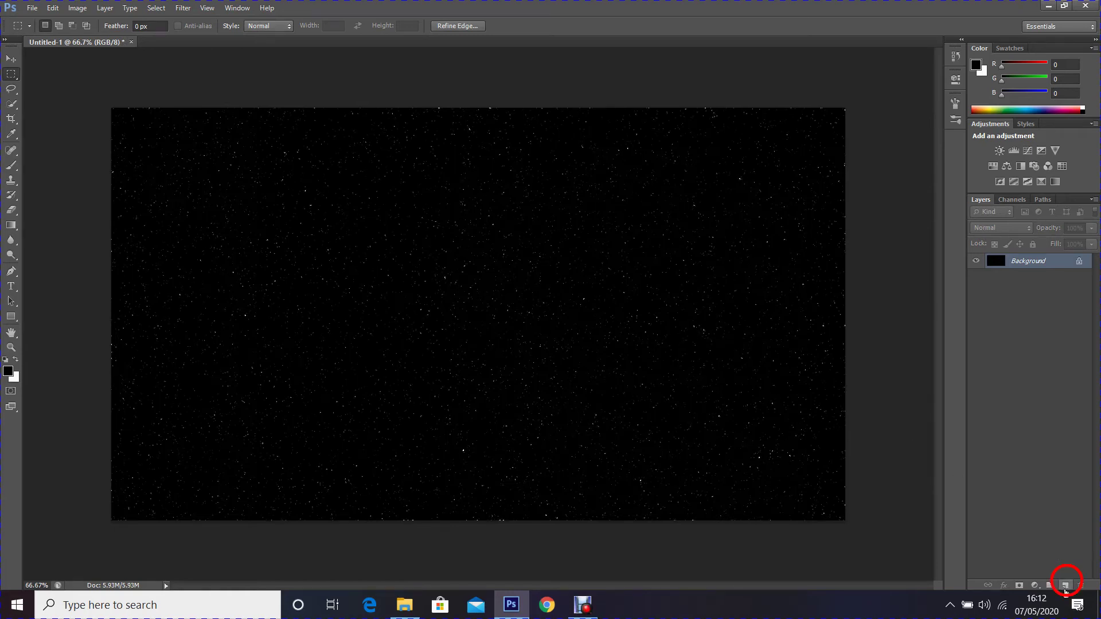
left_click(1064, 587)
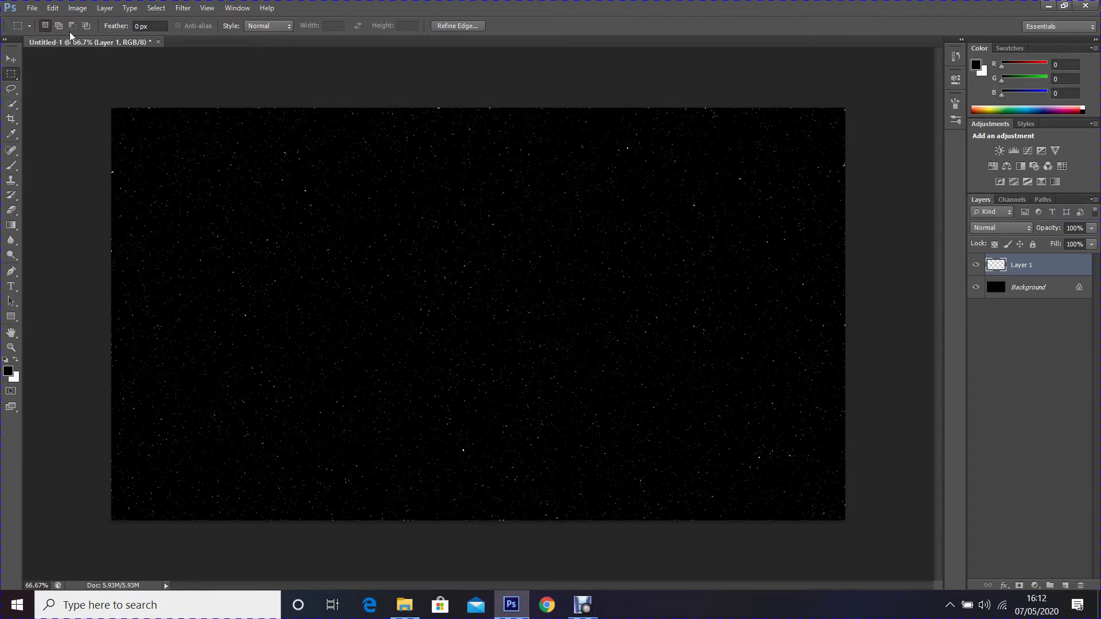
- Fill the star selection on Layer 1 with White using Edit > Fill
left_click(53, 8)
left_click(111, 216)
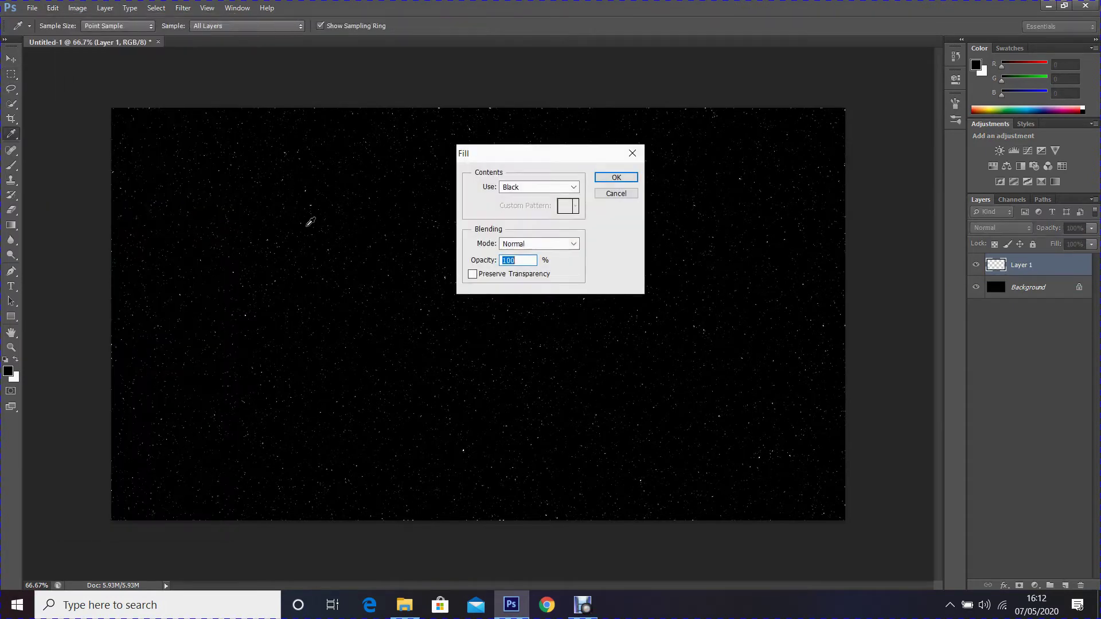
left_click(574, 188)
key("Down")
key("Down")
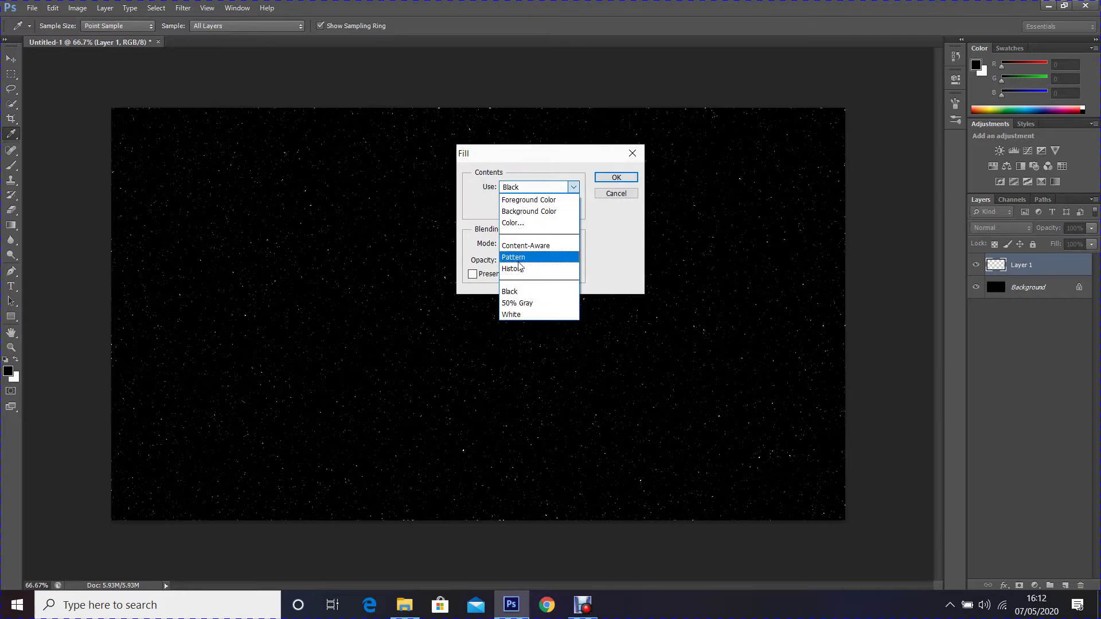
key("Return")
left_click(616, 177)
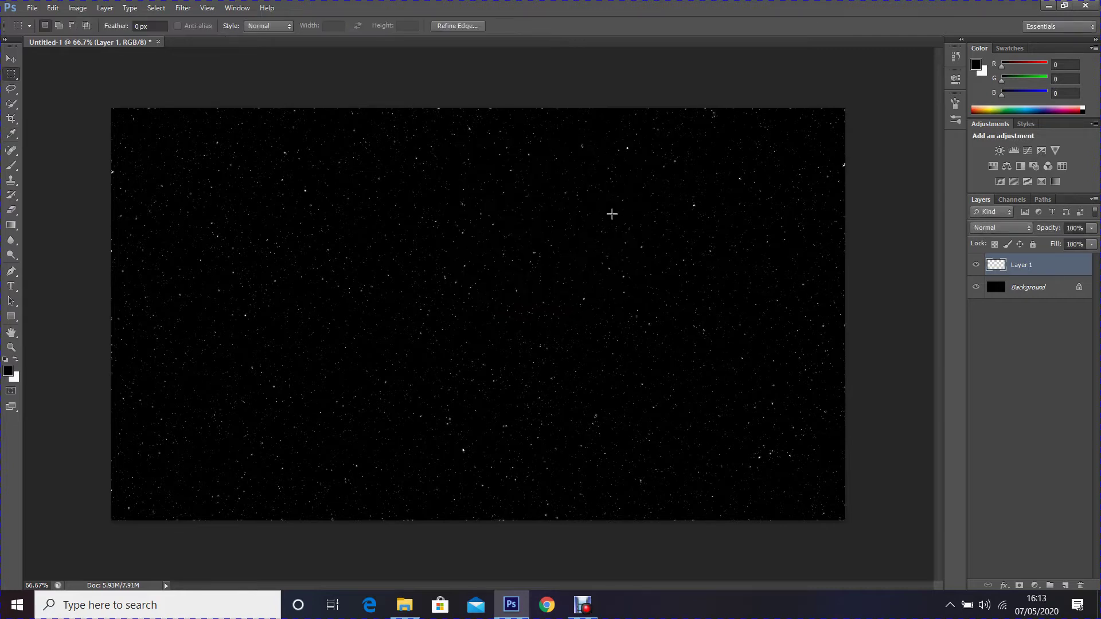
- Deselect the stars so nothing remains selected
left_click(156, 7)
left_click(170, 37)
left_click(1004, 585)
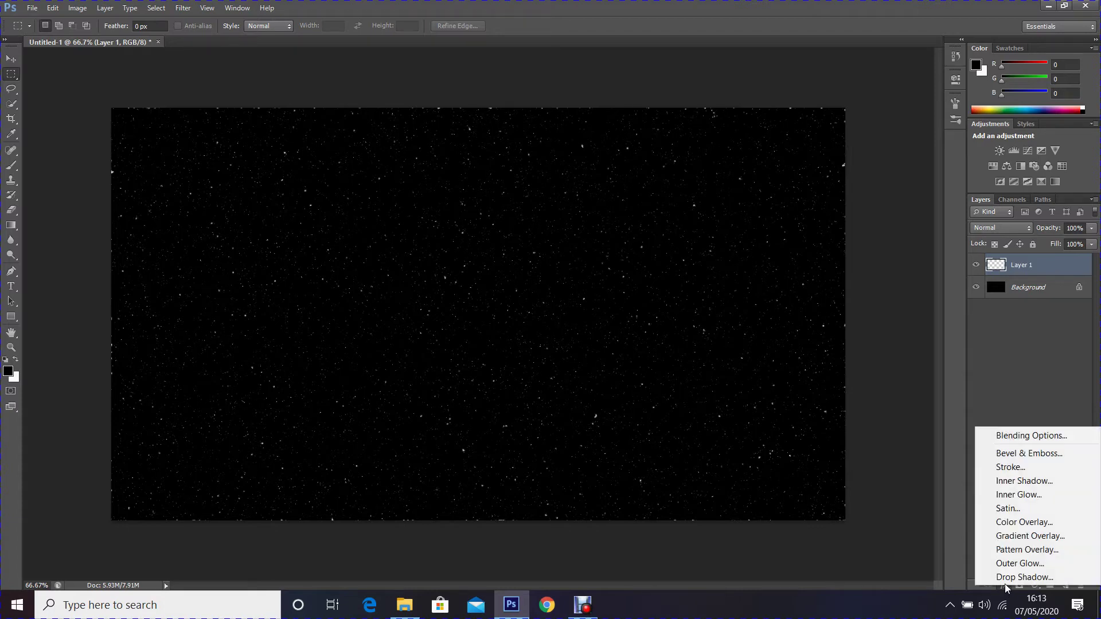
- Give the stars a Normal-mode Outer Glow of size 10 px, then merge all visible layers
left_click(1023, 562)
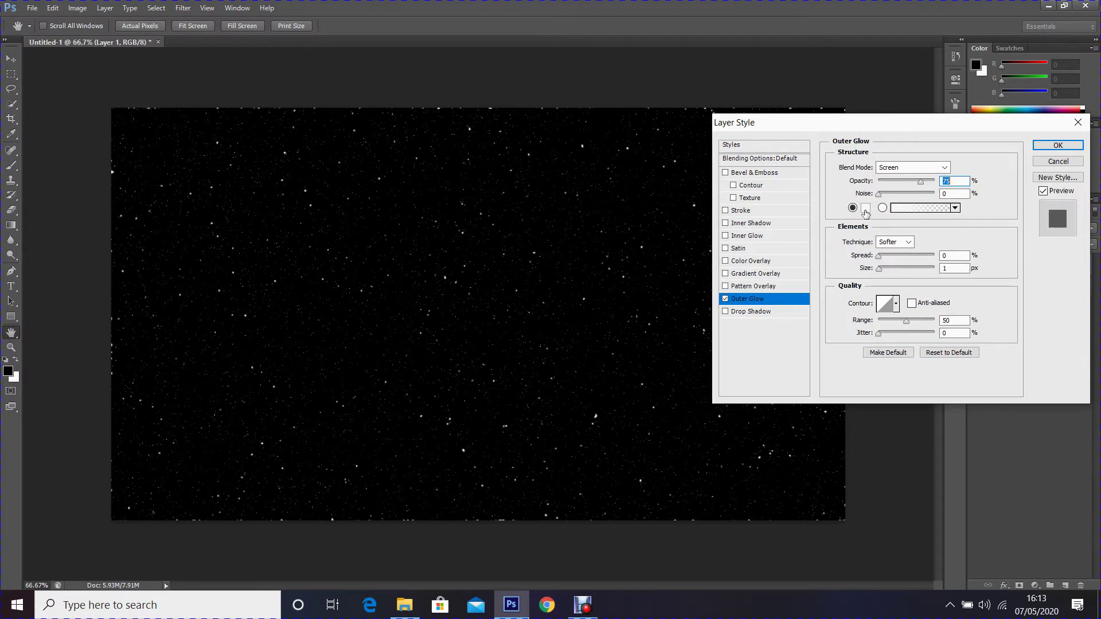
left_click(911, 167)
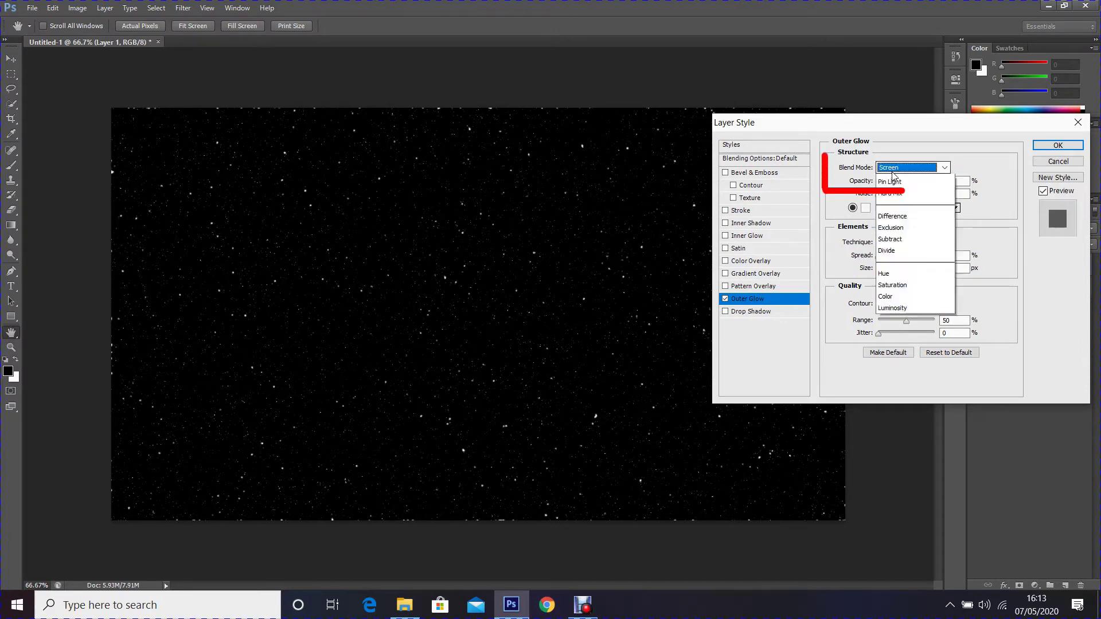
left_click(895, 175)
left_click(952, 268)
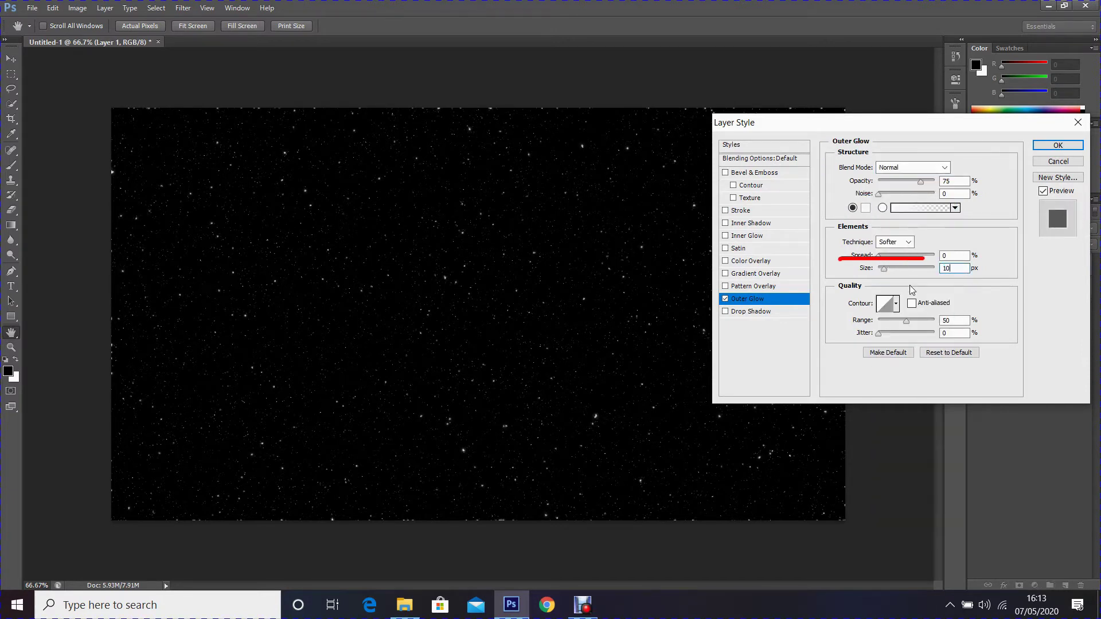
type("0")
left_click(1057, 145)
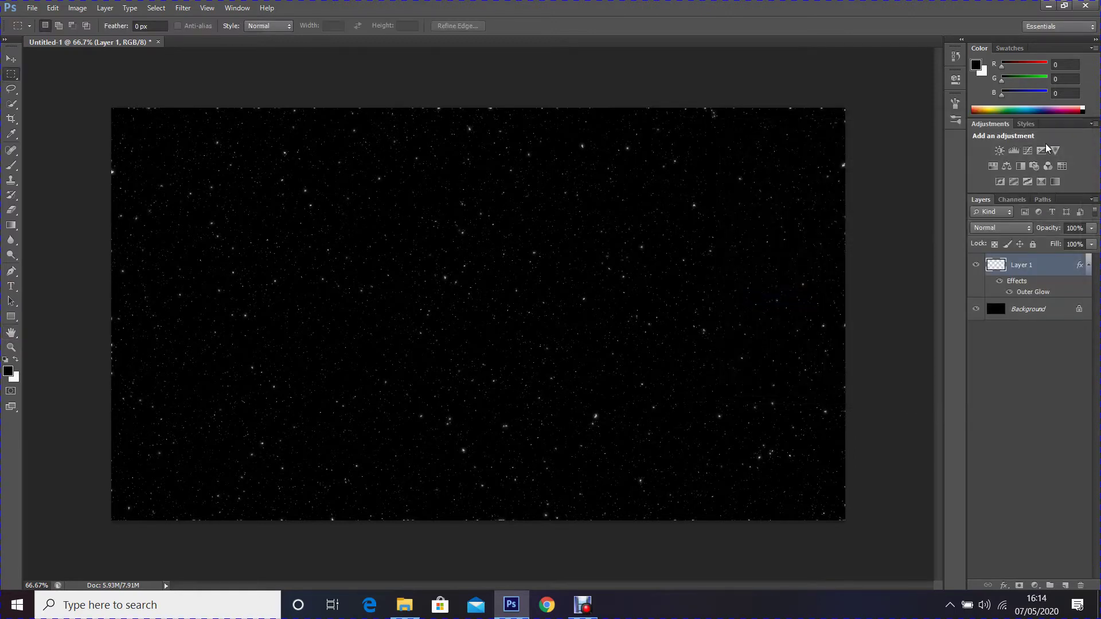
left_click(104, 7)
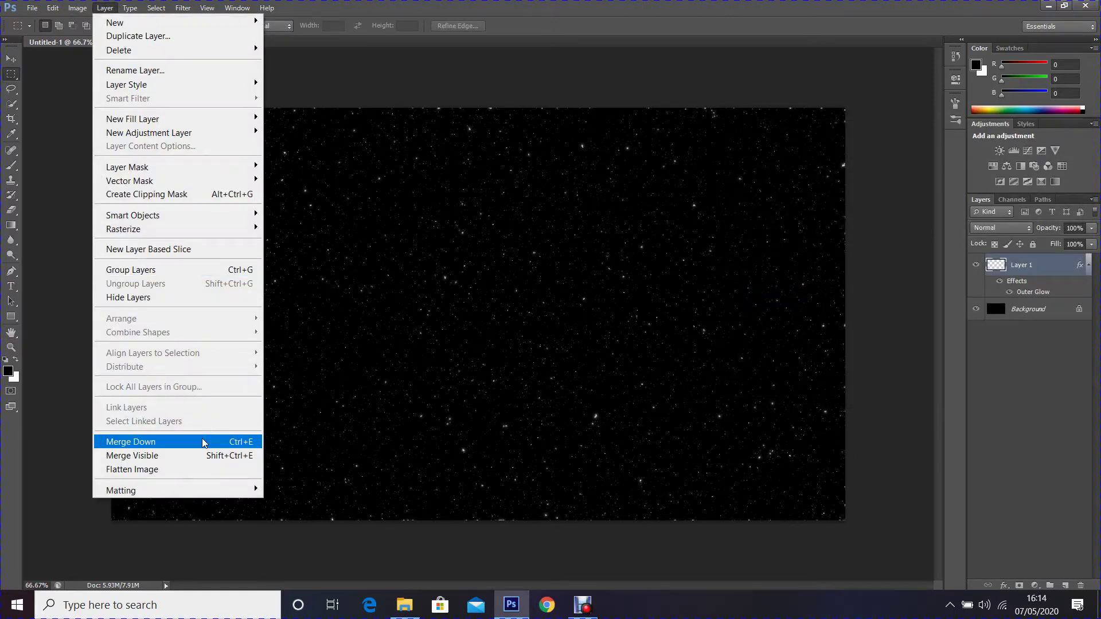
left_click(204, 457)
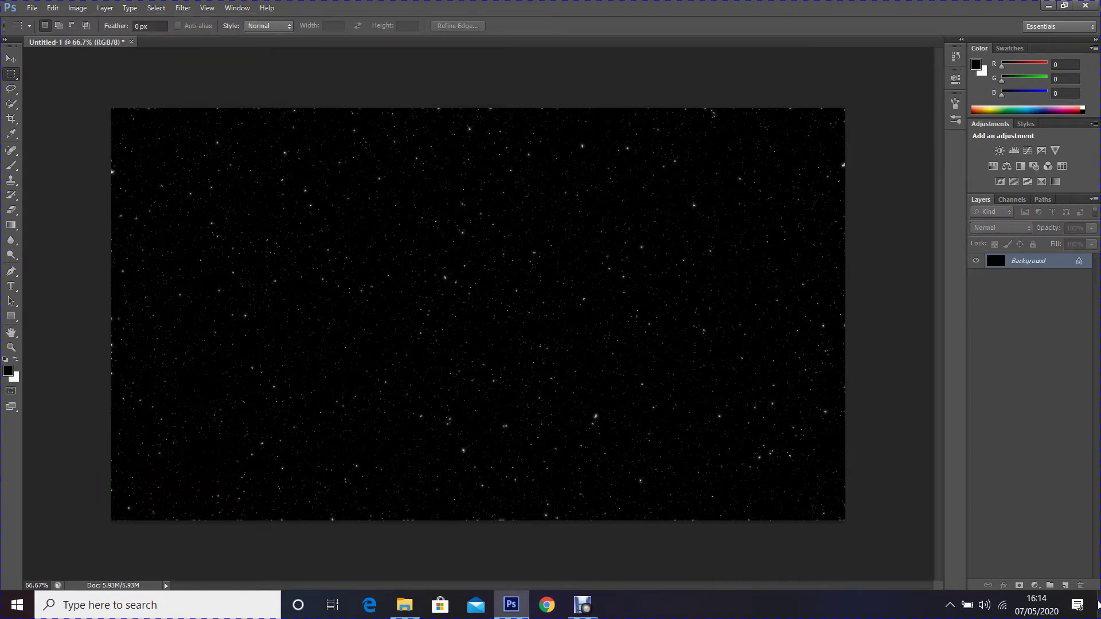
- Add a new Layer 1 and fill it with solid black over the starry Background
left_click(1064, 585)
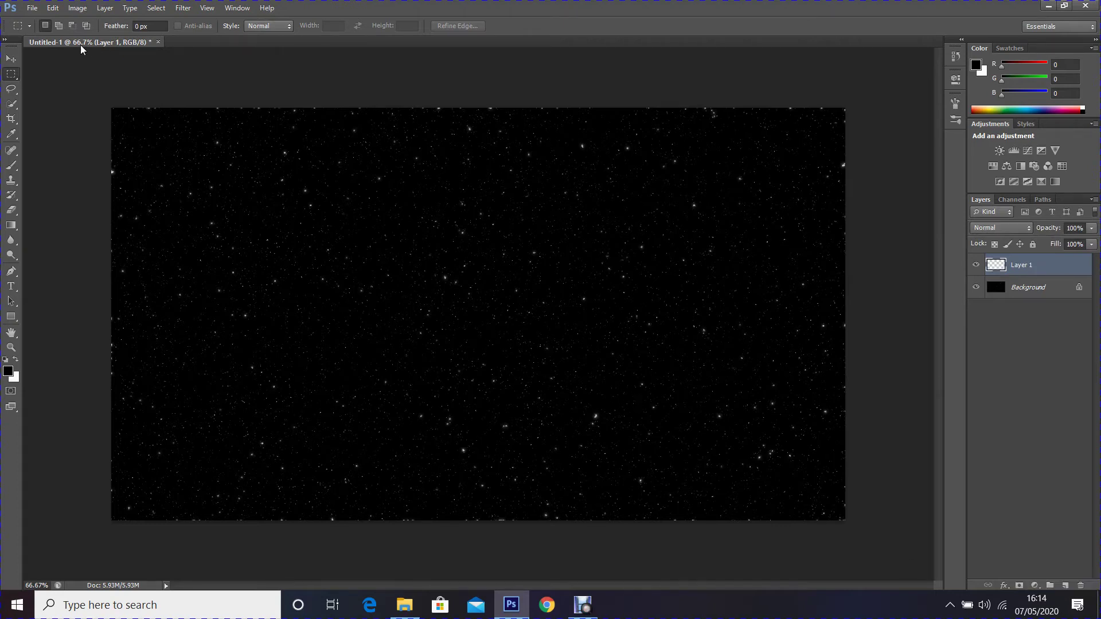
left_click(53, 8)
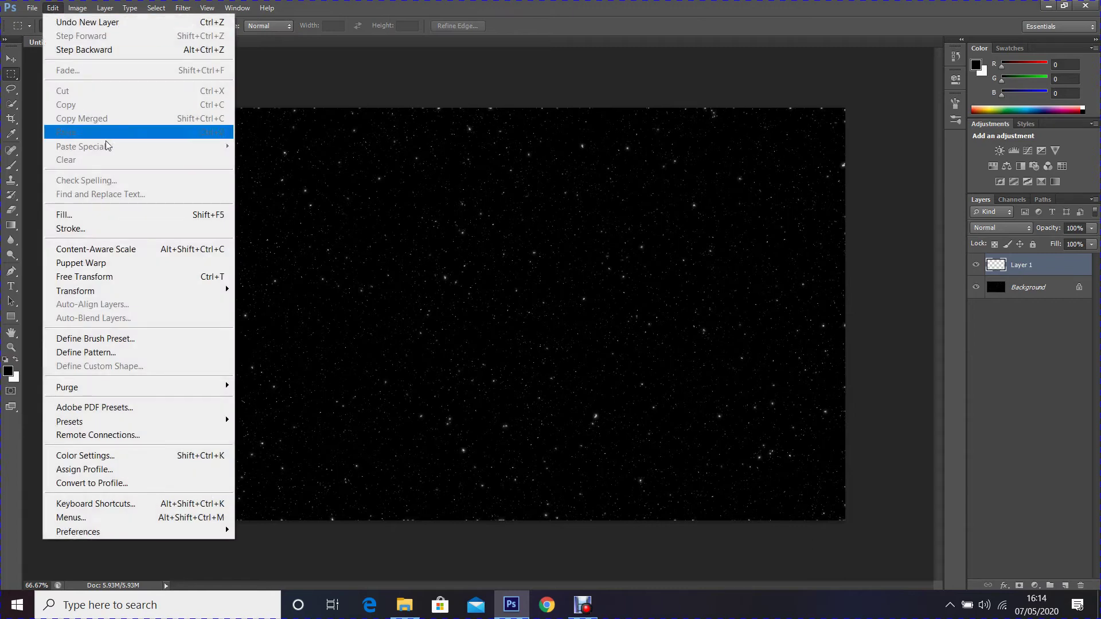
left_click(109, 214)
left_click(517, 188)
left_click(517, 188)
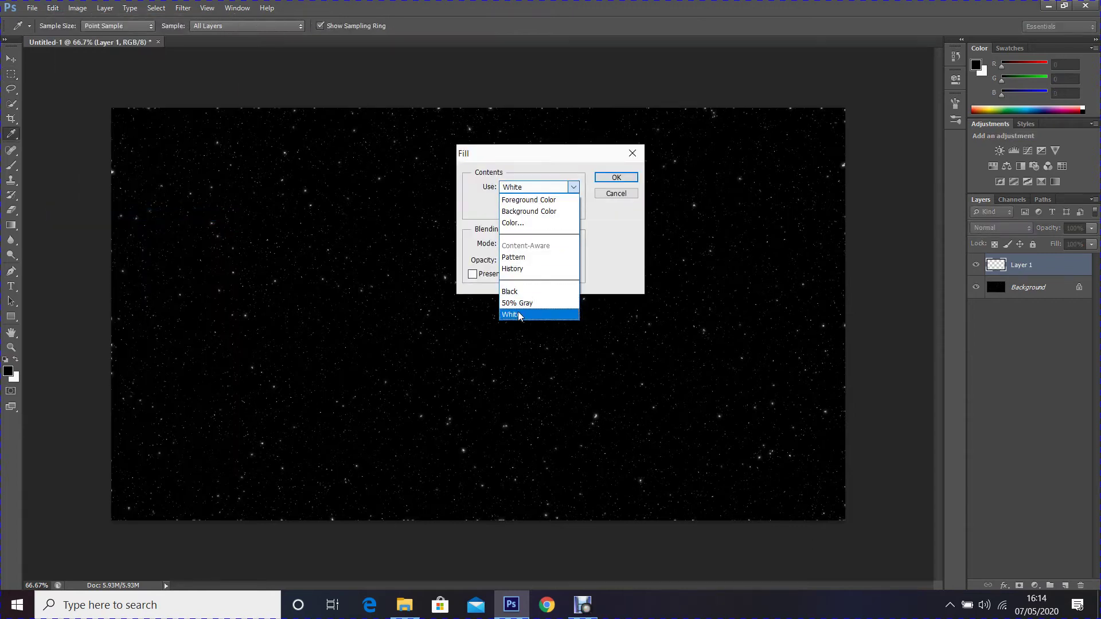
left_click(519, 291)
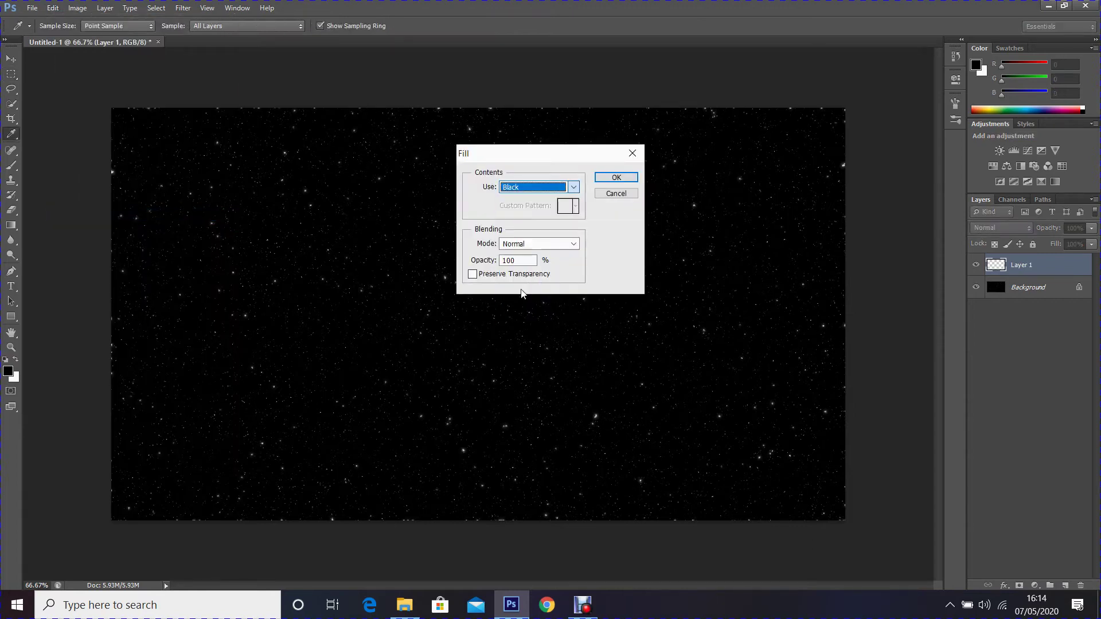
left_click(612, 177)
key("m")
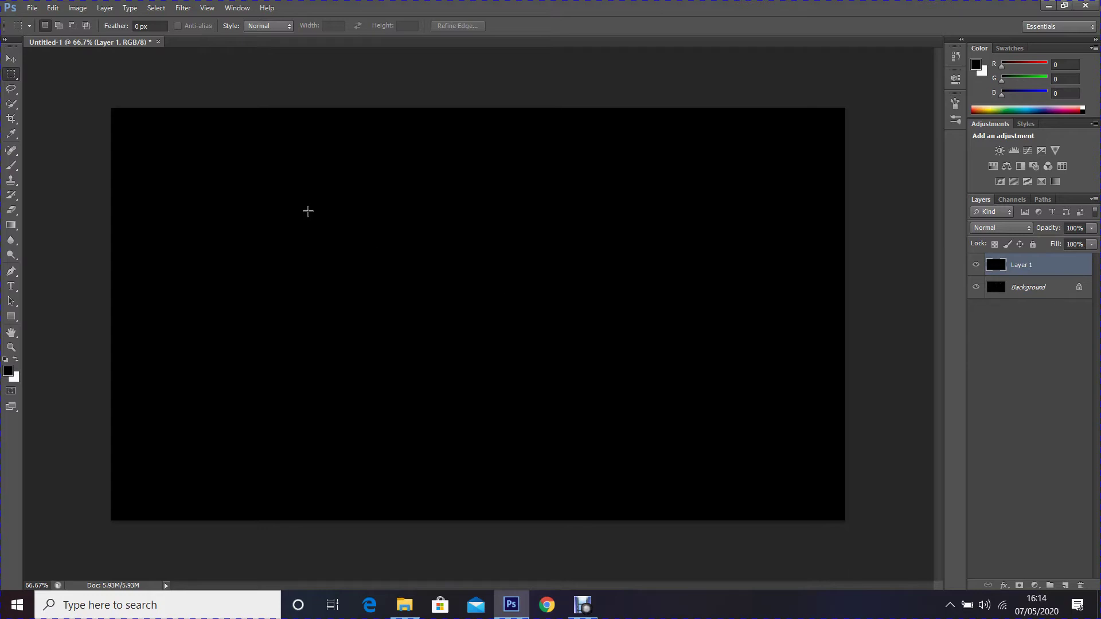
left_click(183, 8)
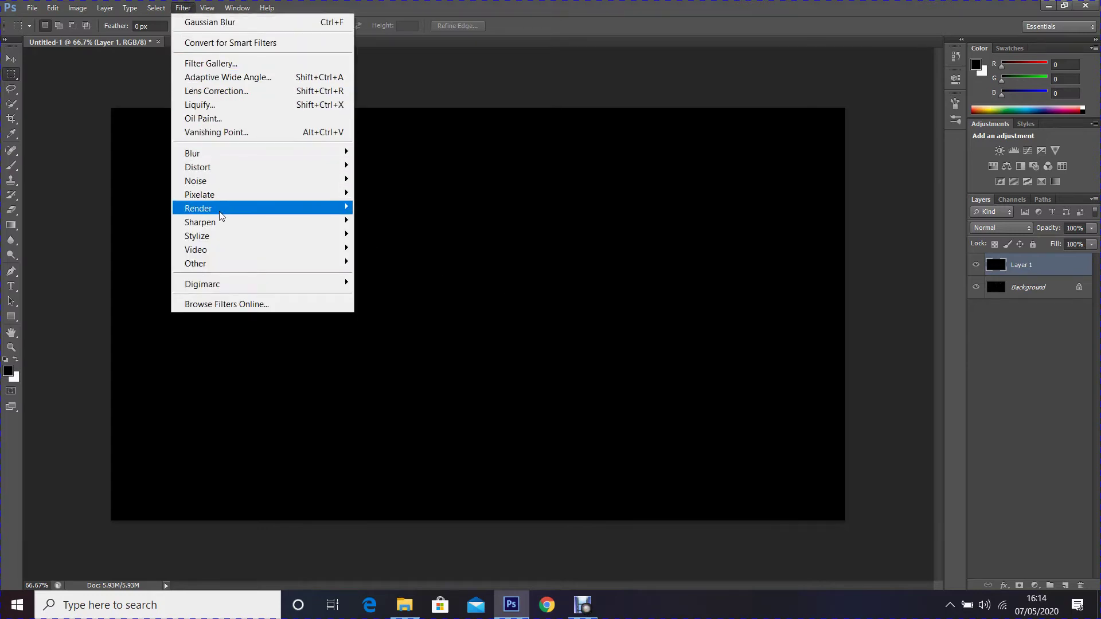
- Render Clouds onto Layer 1, blend it in Color Dodge, and select the Background layer
mouse_move(287, 216)
left_click(369, 208)
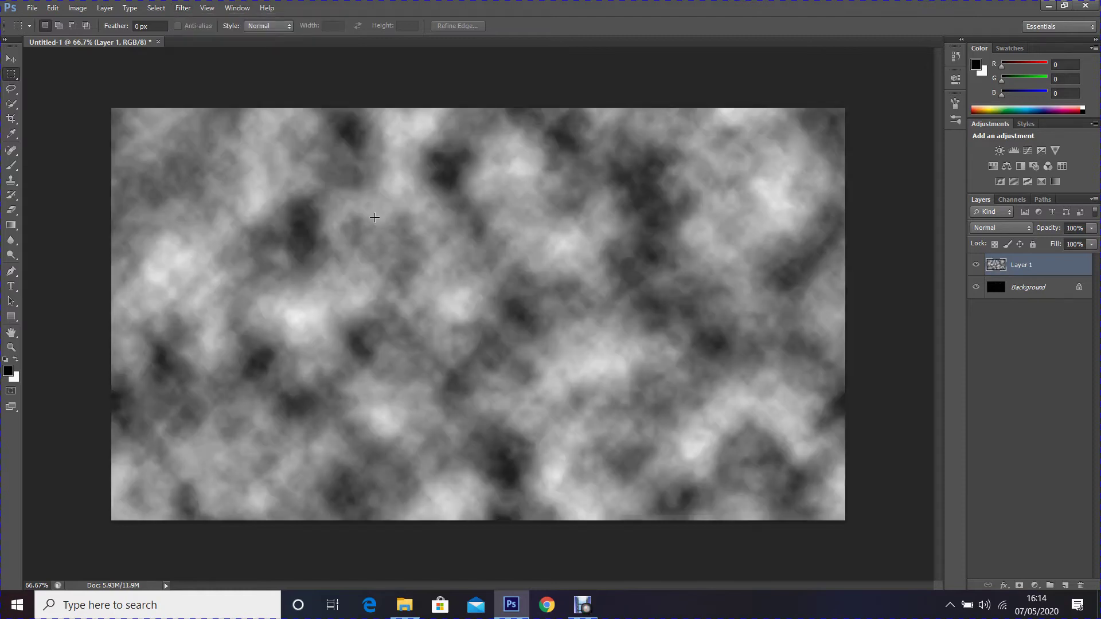
left_click(995, 227)
left_click(1000, 367)
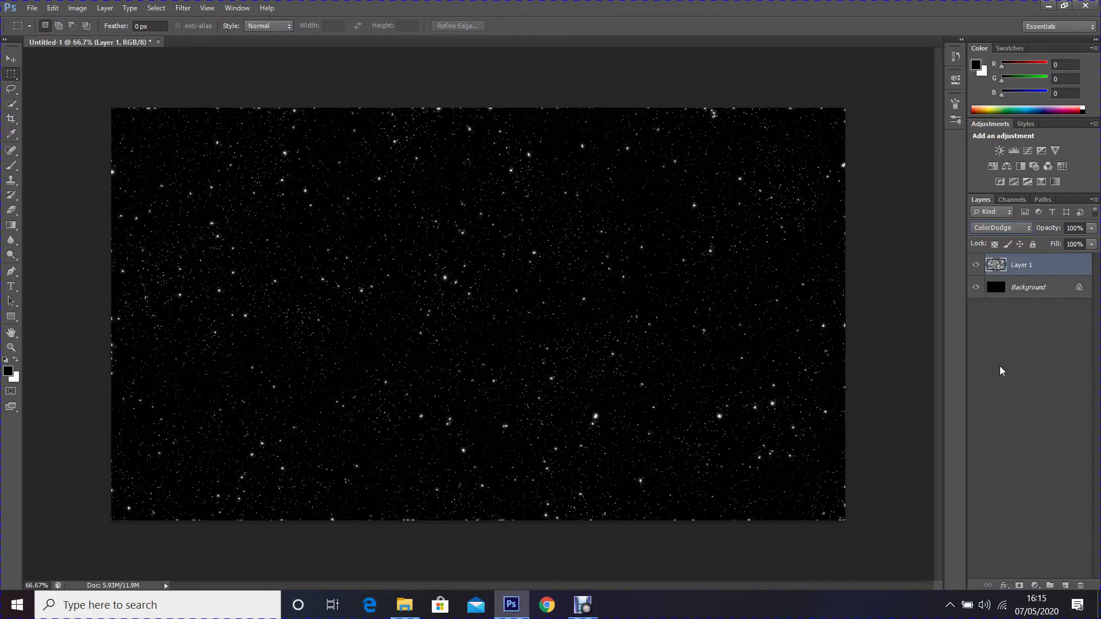
left_click(1028, 290)
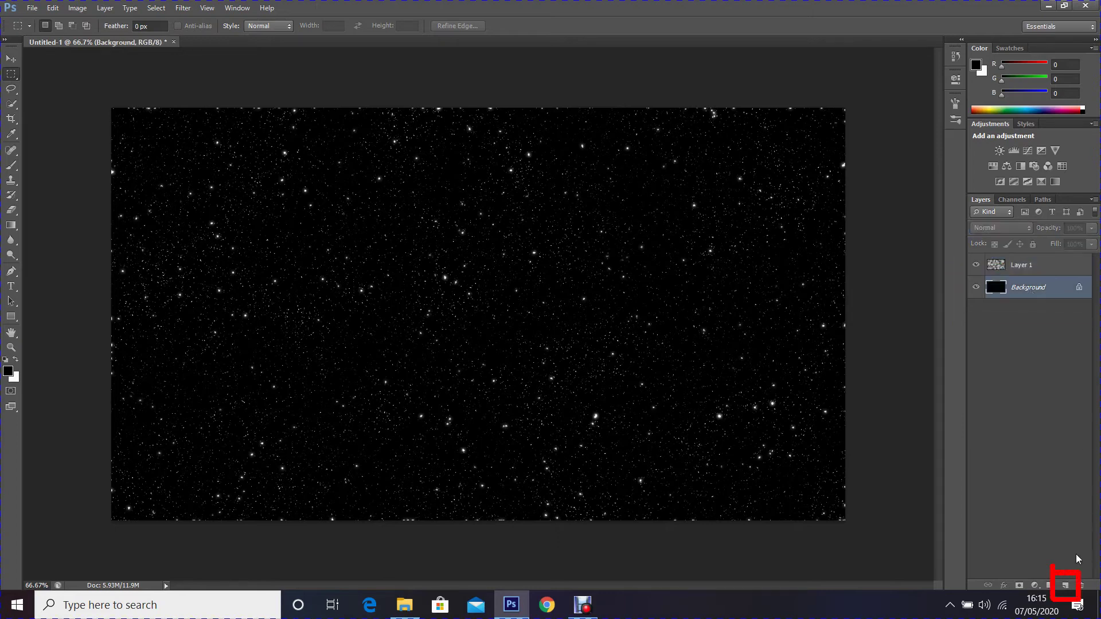
- Add a new Layer 2 and switch to the Brush tool with a blue foreground colour
left_click(1065, 585)
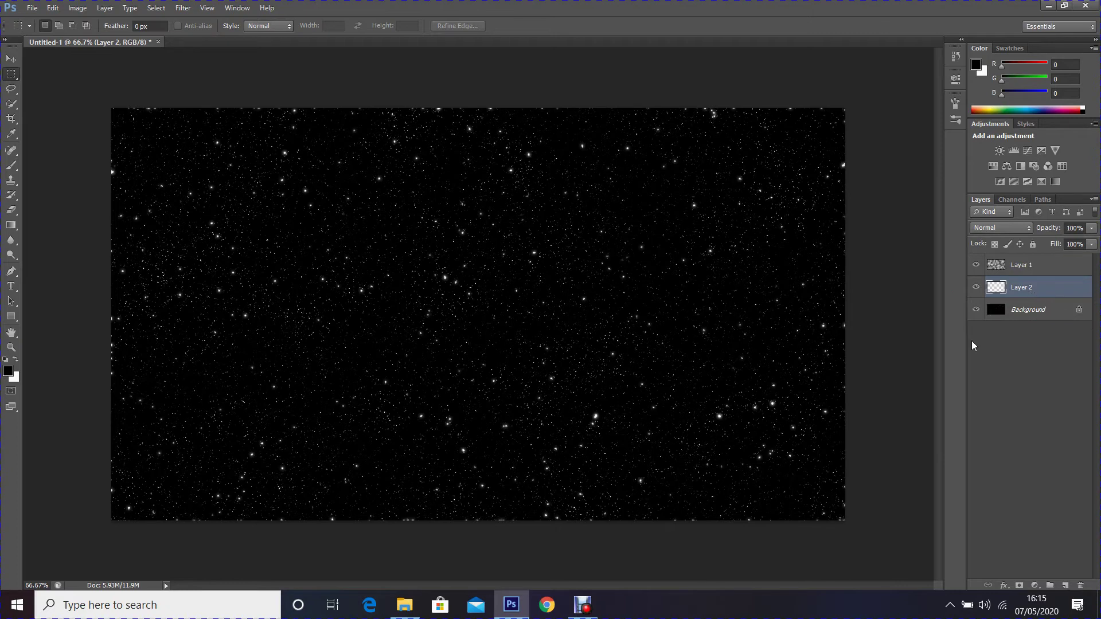
left_click(14, 168)
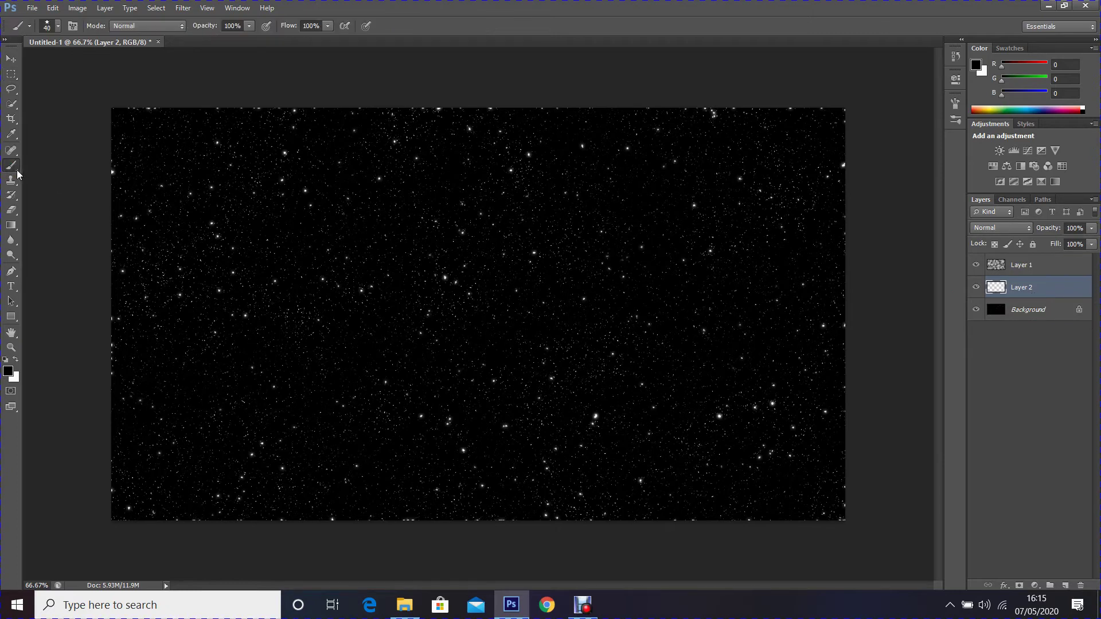
left_click(8, 371)
left_click(817, 120)
left_click(944, 125)
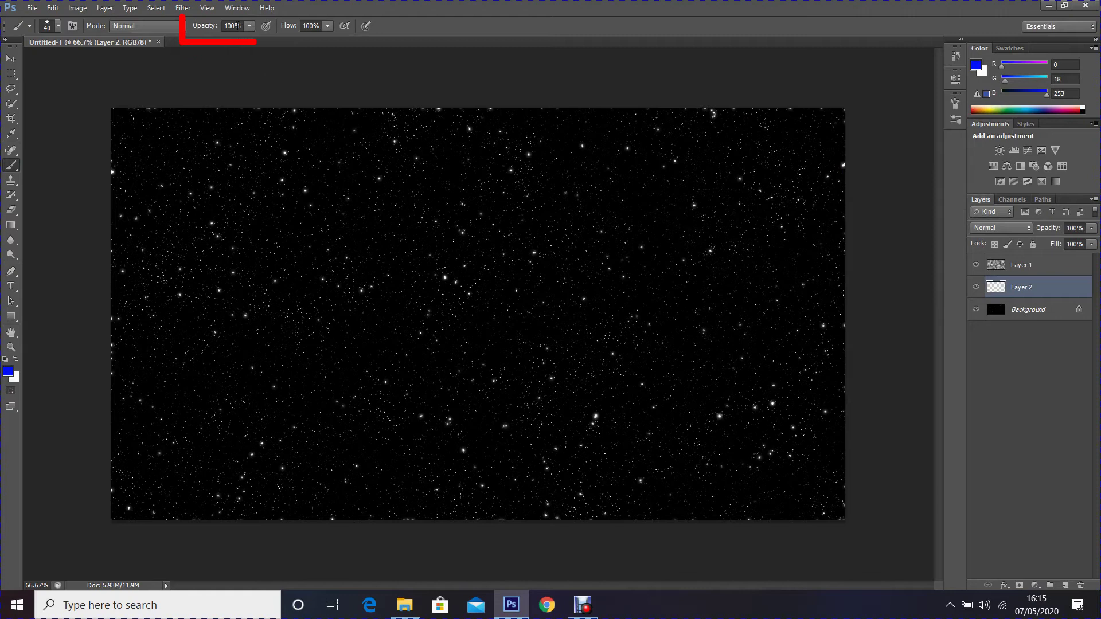
- Set brush opacity to 16% and choose a slightly enlarged soft round brush
left_click(235, 26)
key("Return")
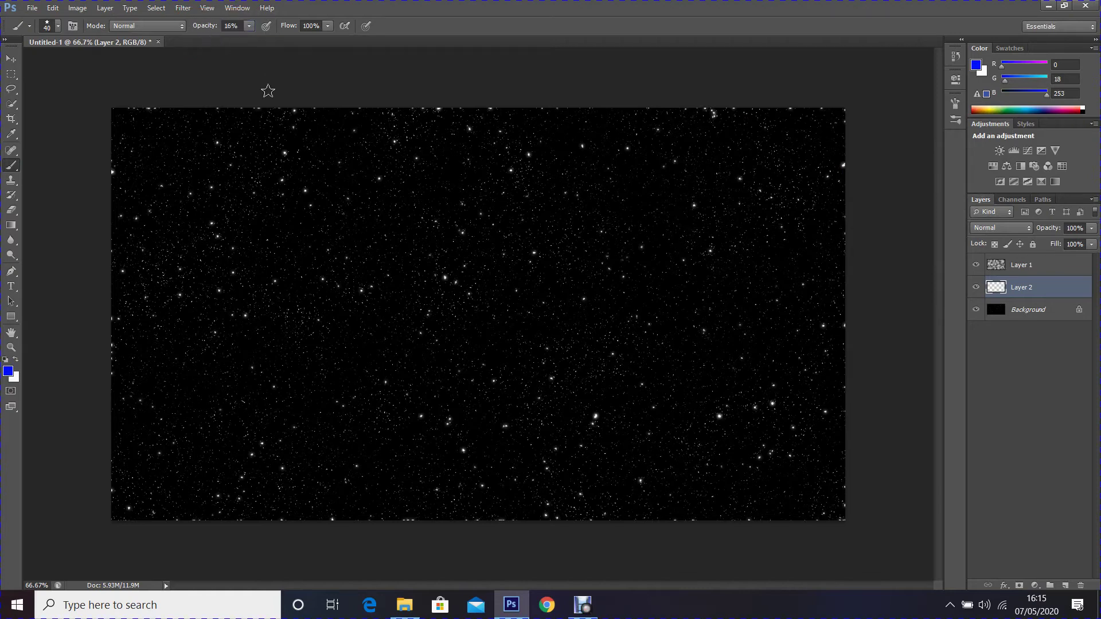
left_click(47, 27)
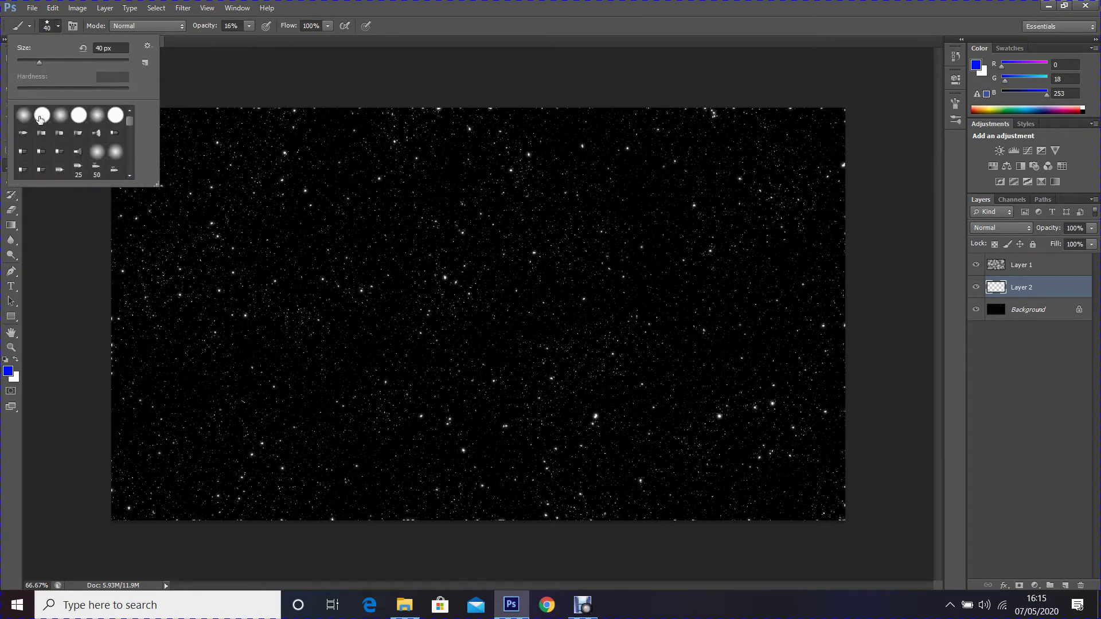
double_click(41, 118)
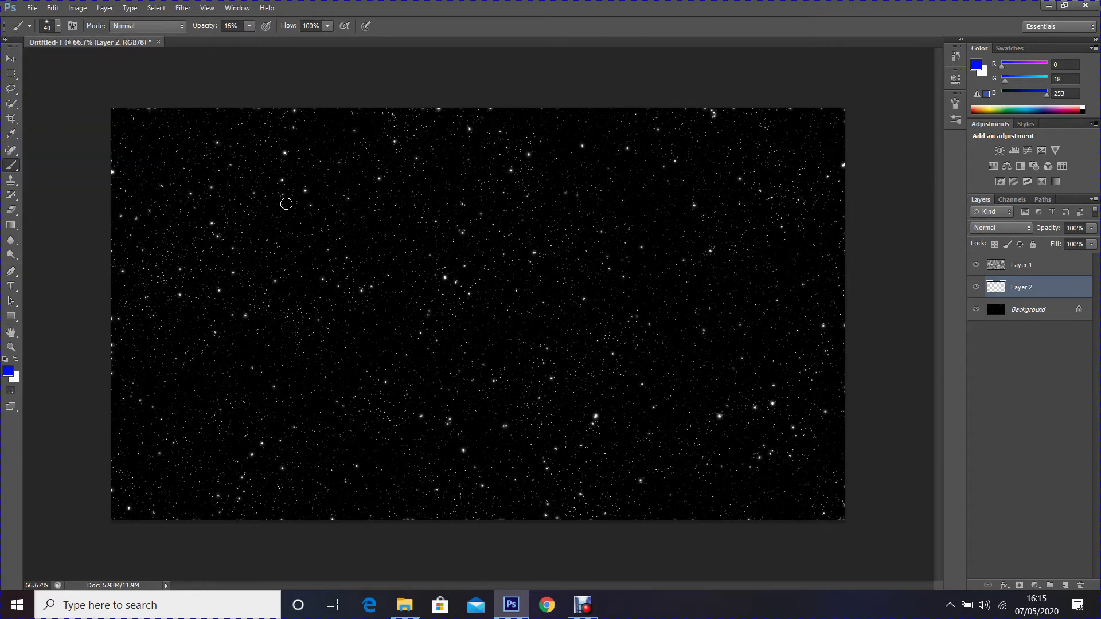
key("bracketright")
key("bracketright")
key("bracketright")
key("bracketright")
key("bracketright")
key("bracketright")
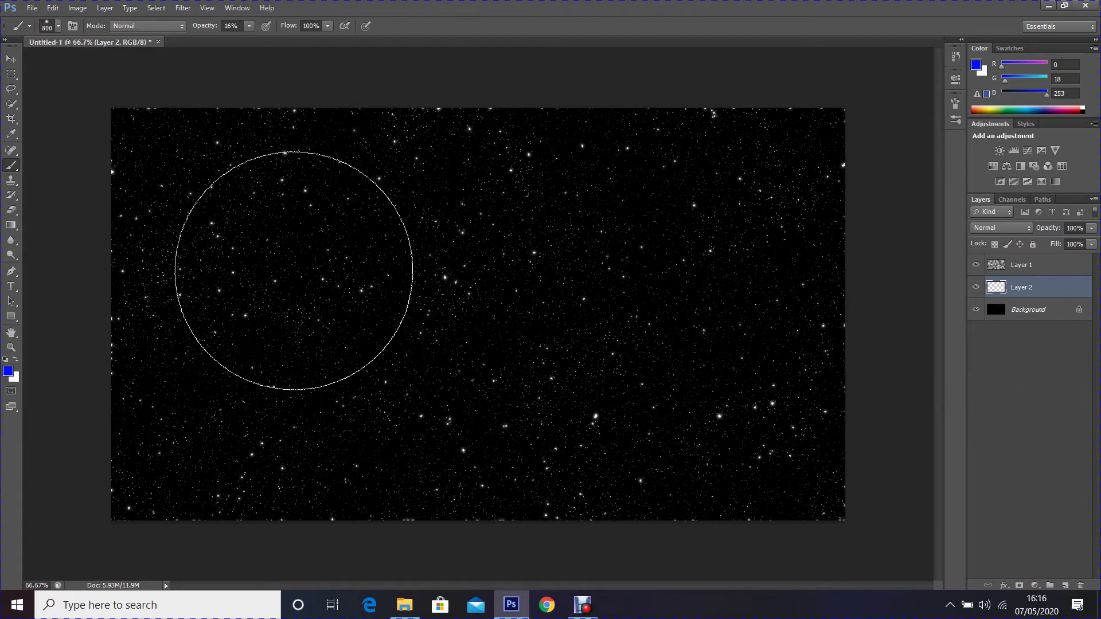
- Paint soft blue cloud across most of the canvas
left_click(304, 281)
left_click(229, 281)
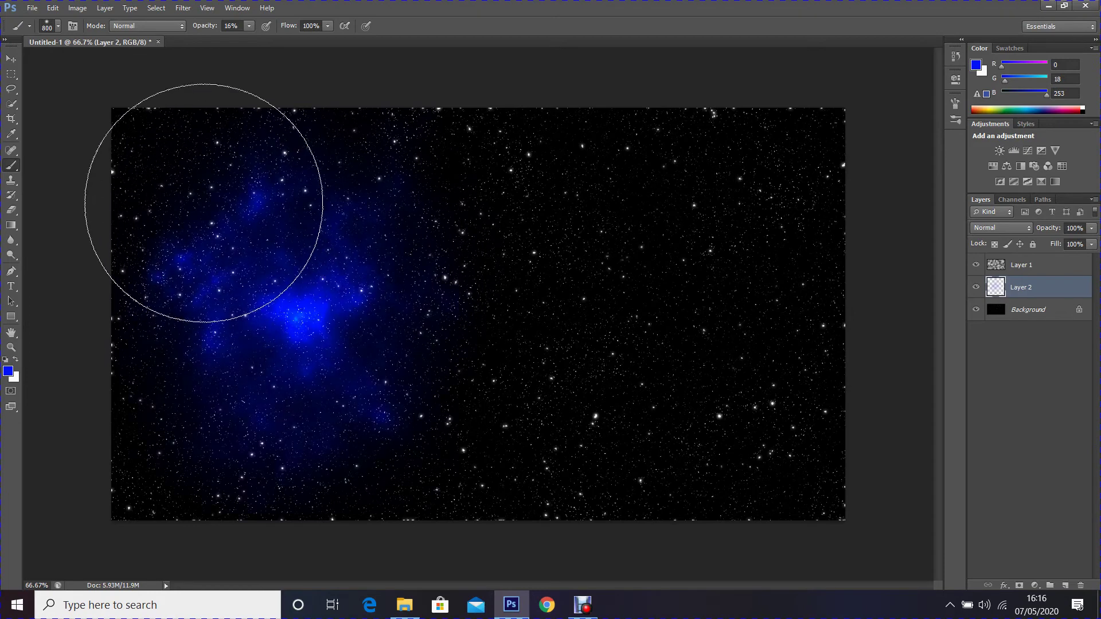
left_click(221, 230)
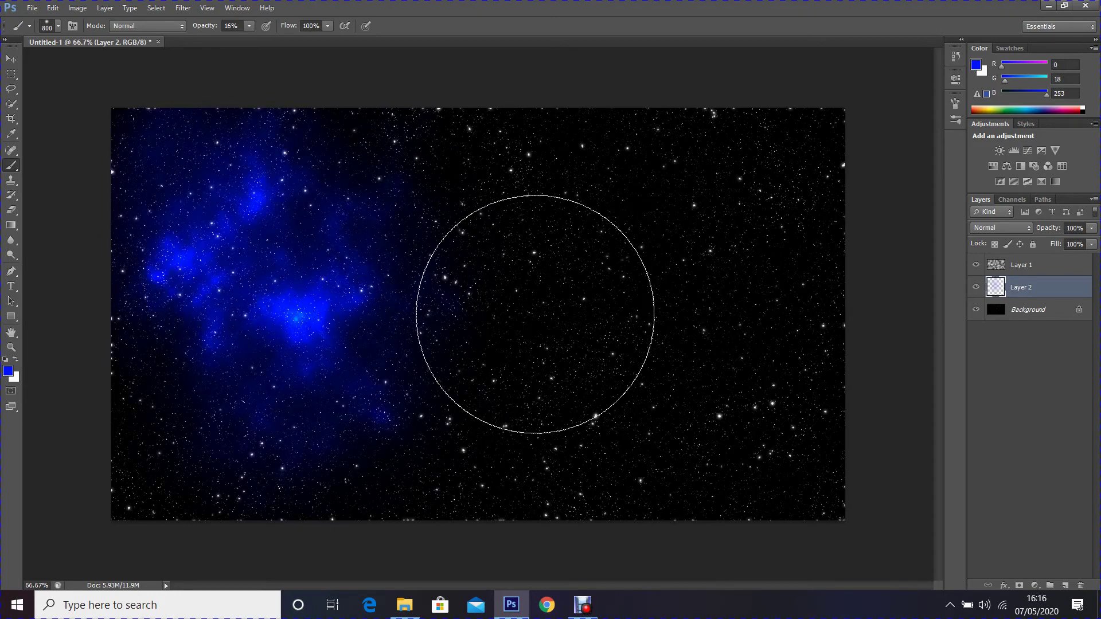
left_click(527, 314)
left_click(444, 327)
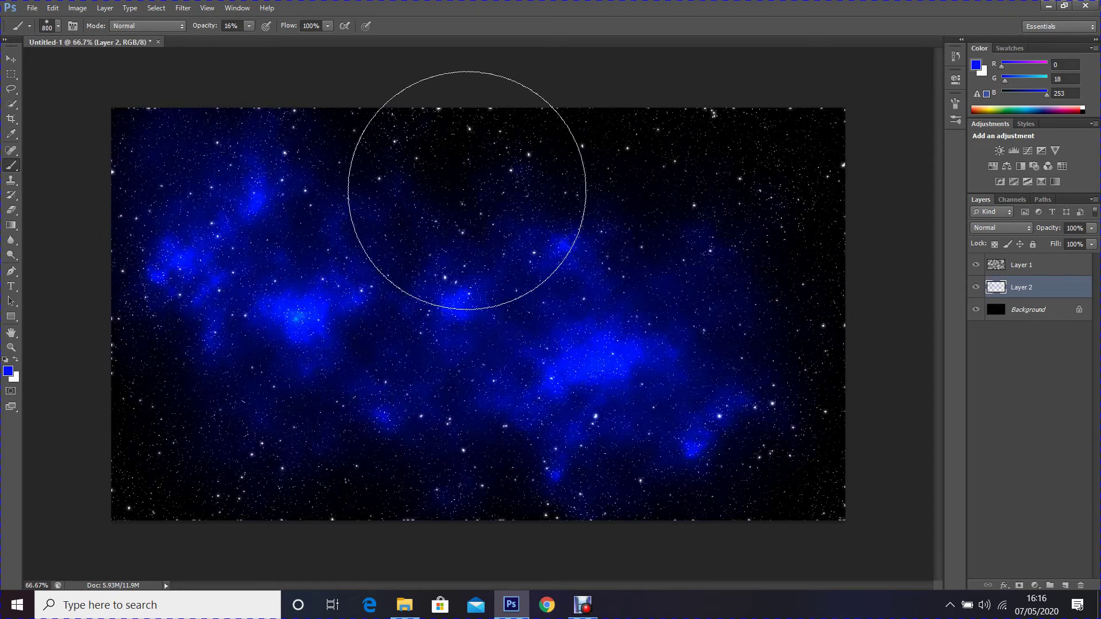
mouse_move(467, 190)
left_mouse_down()
mouse_move(167, 356)
mouse_move(36, 466)
left_mouse_up()
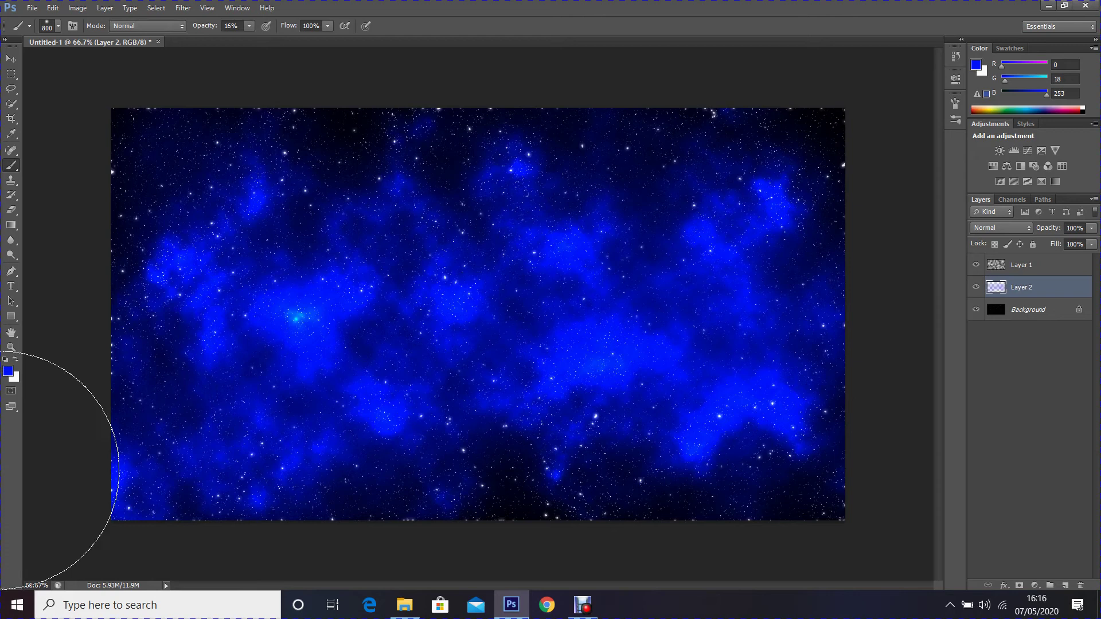
- Switch to magenta and add purple dabs into the nebula
left_click(7, 372)
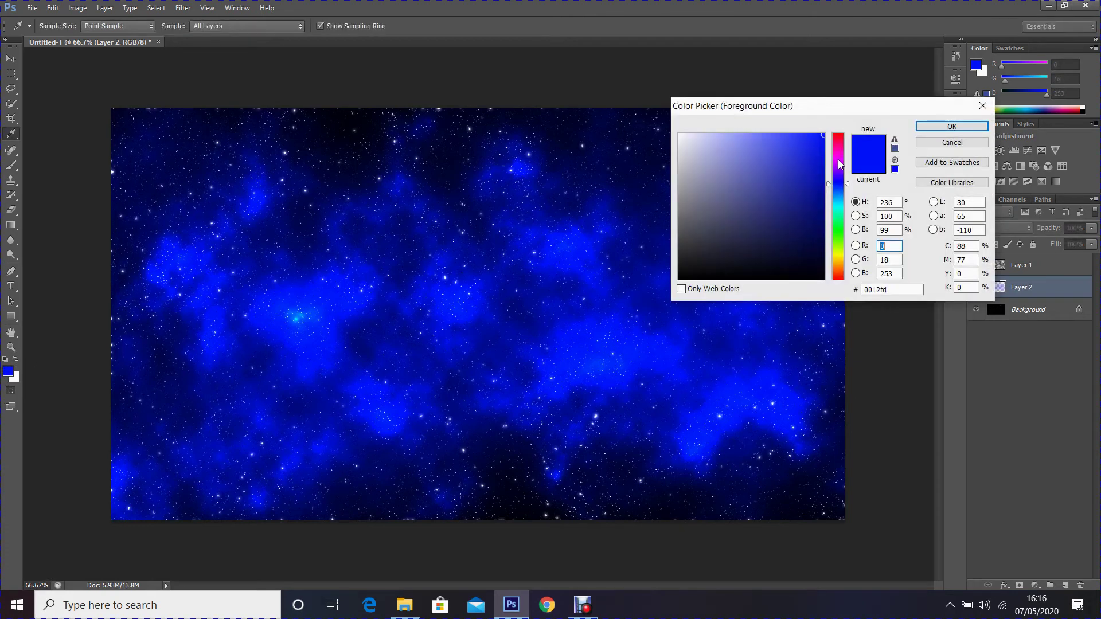
left_click_drag(838, 165, 838, 157)
left_click(951, 126)
left_click(774, 194)
left_click(453, 306)
left_click(384, 413)
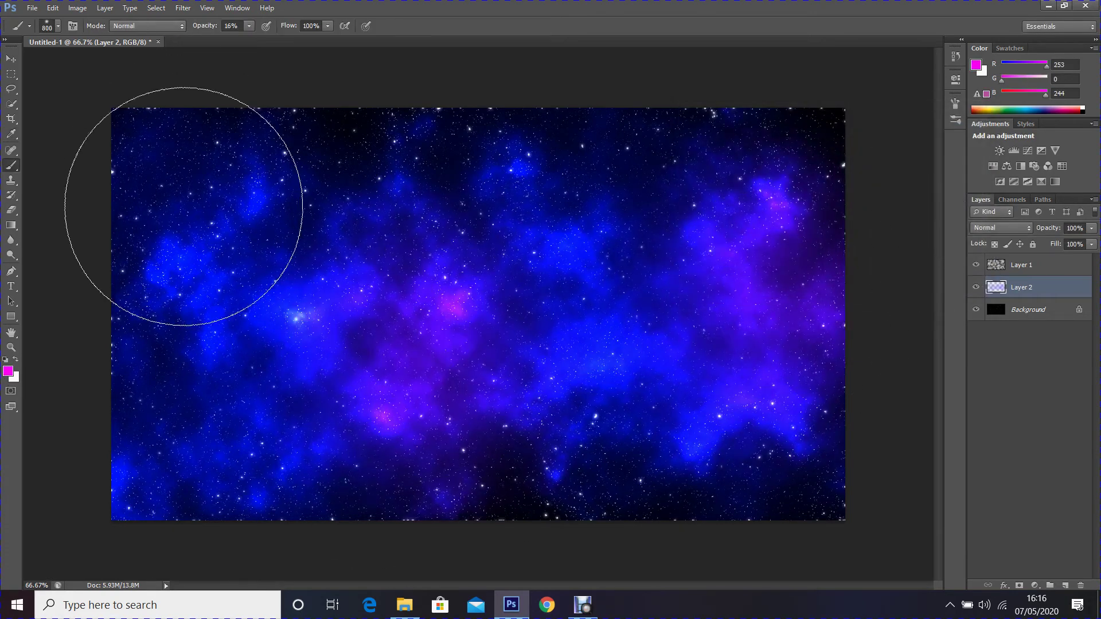
left_click(184, 207)
- Switch to a darker green and add green dabs at the top, bottom and left
left_click(8, 372)
left_click(838, 230)
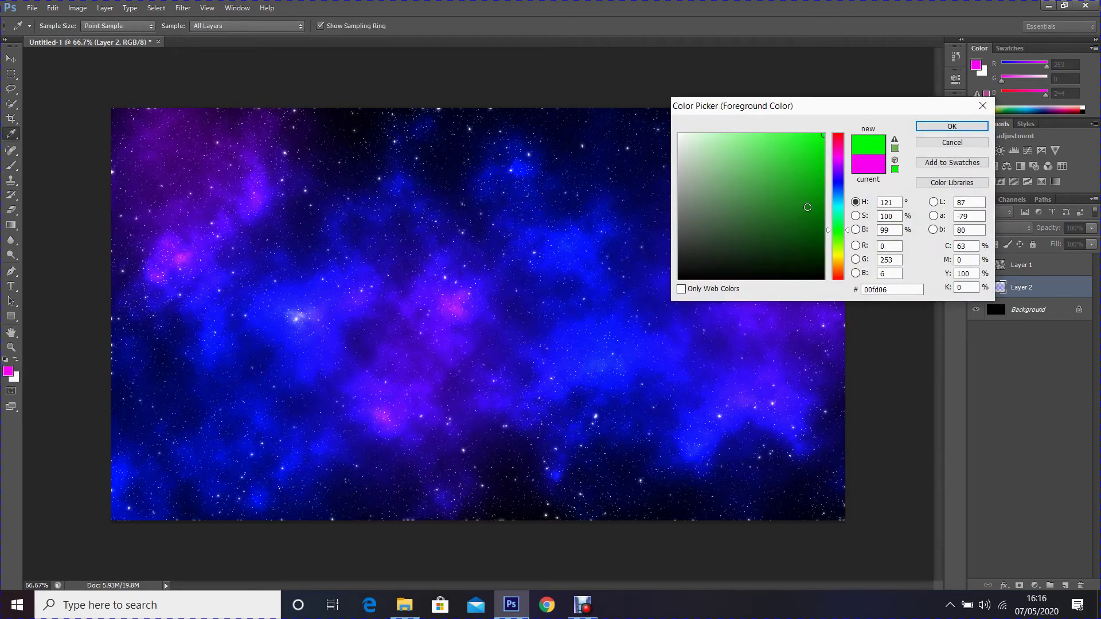
left_click(807, 207)
left_click(951, 126)
left_click(487, 136)
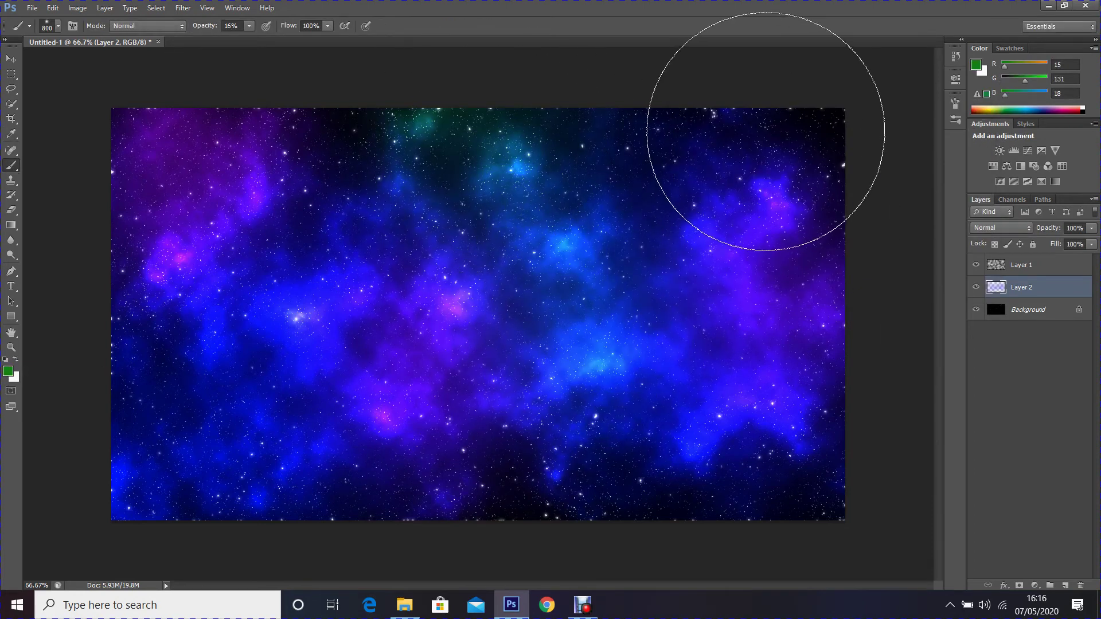
left_click(766, 131)
left_click(573, 476)
left_click(694, 447)
left_click(167, 261)
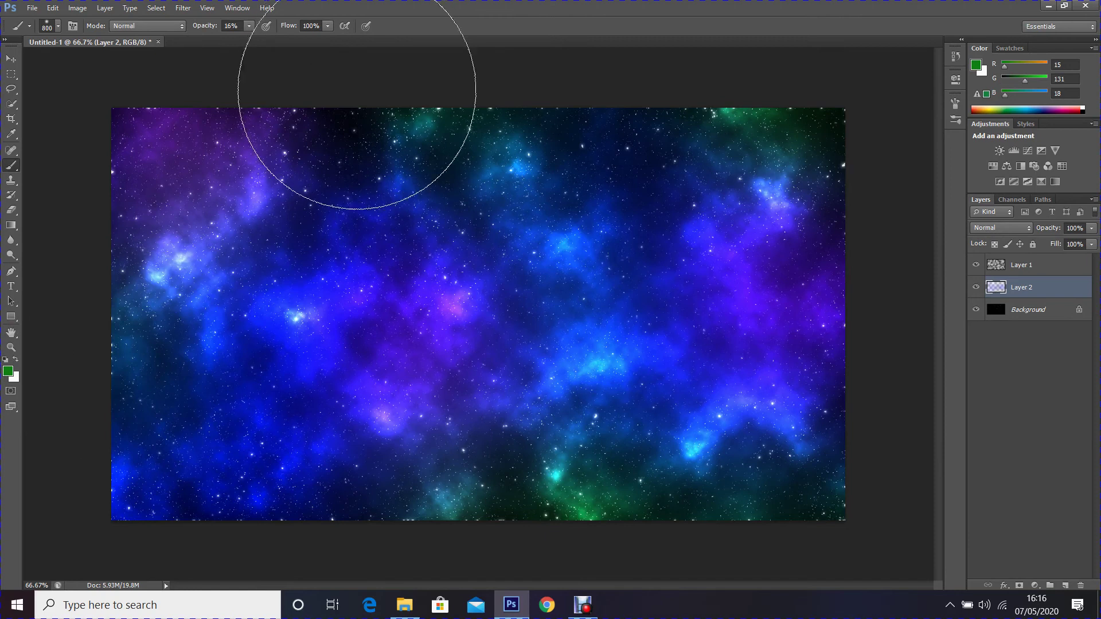
- Add orange dabs at the top-right and left, then merge all visible layers
left_click(8, 372)
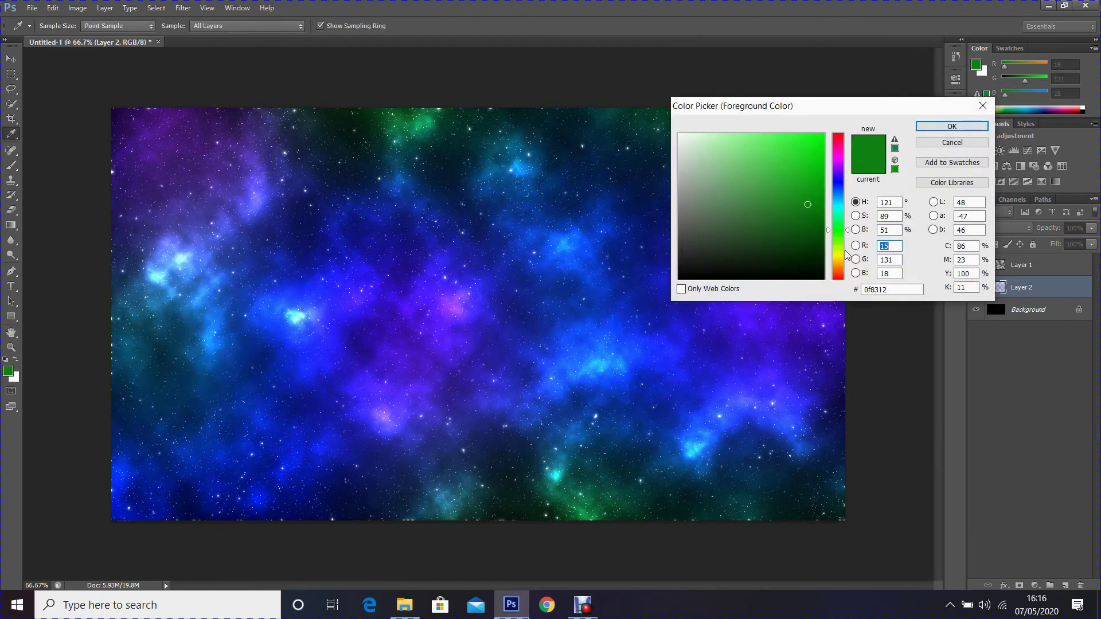
left_click(838, 264)
left_click(811, 155)
left_click(951, 126)
left_click(696, 268)
left_click(327, 275)
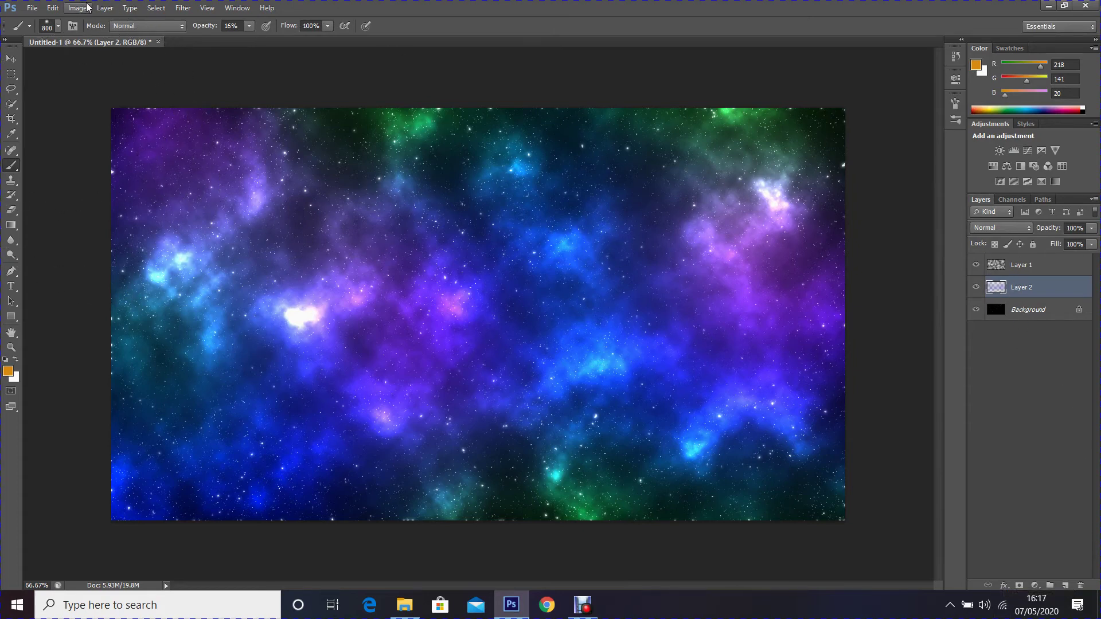
left_click(105, 8)
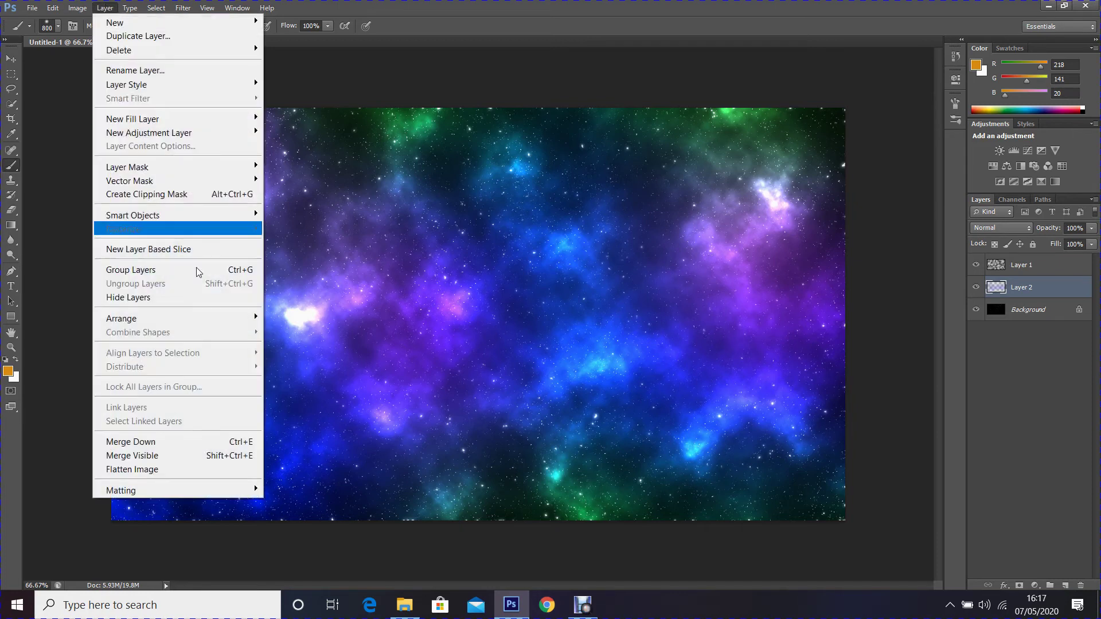
left_click(211, 456)
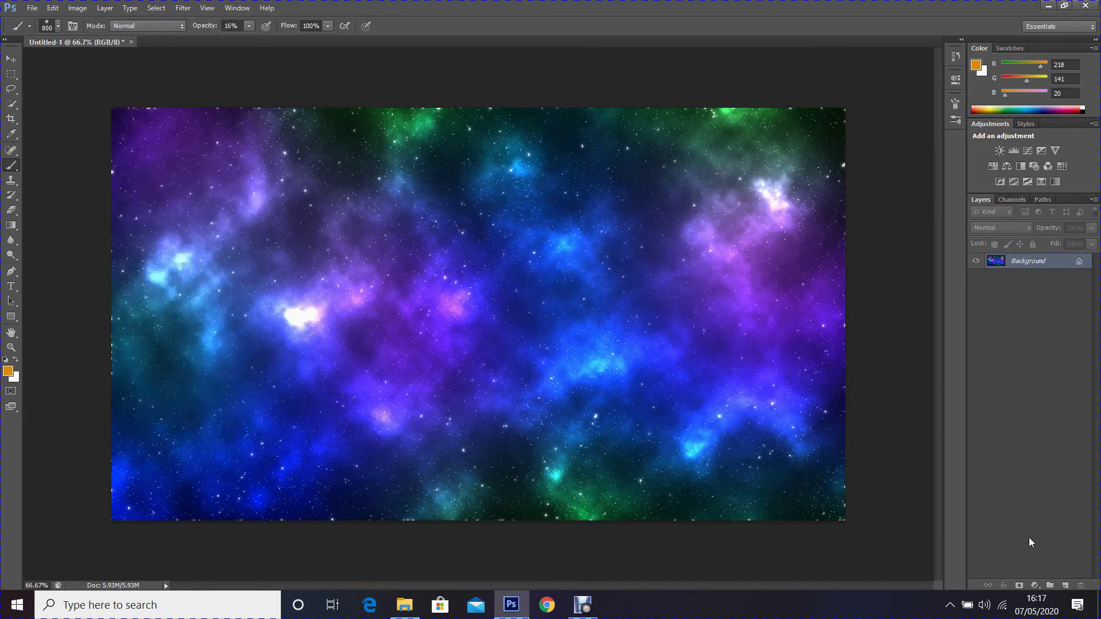
- Add a new layer and rename it 'Star'
left_click(1065, 586)
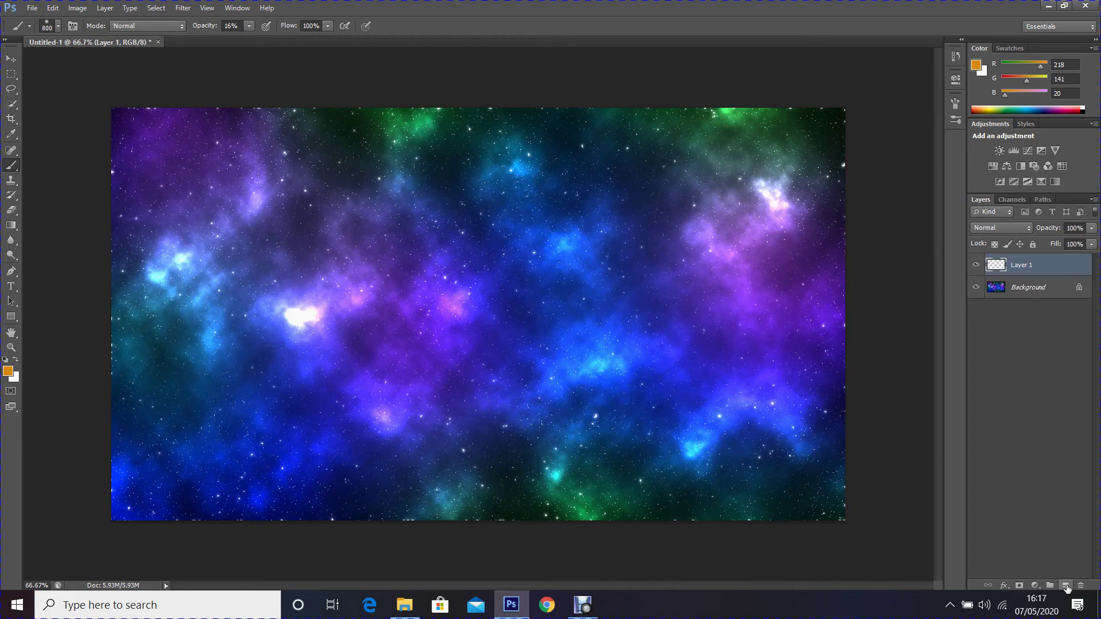
double_click(1031, 265)
type("Star")
key("Return")
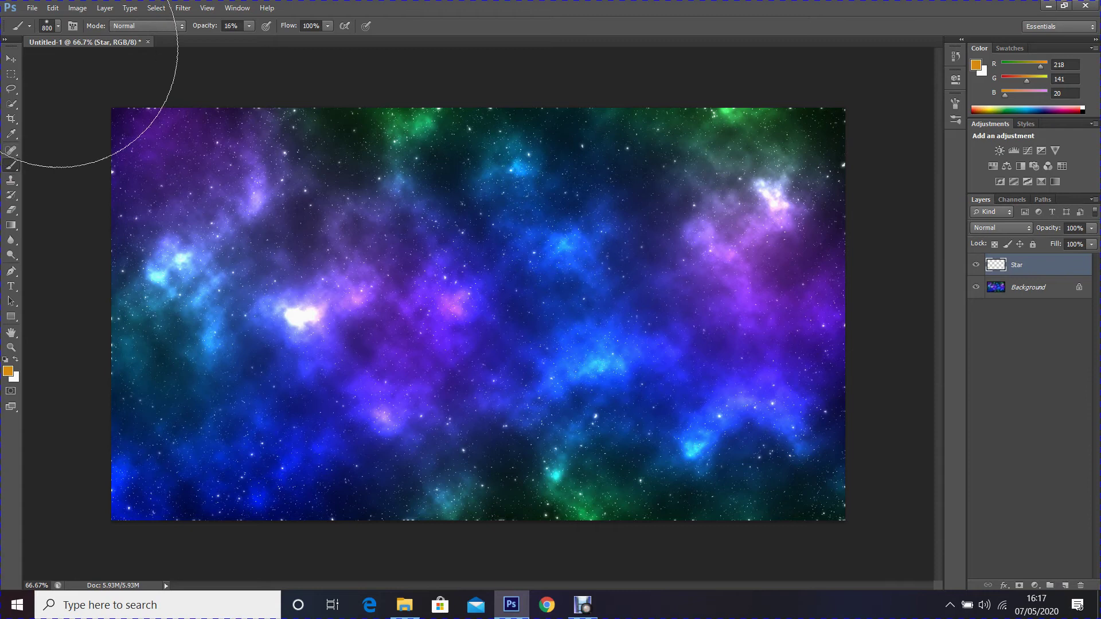
- Stamp one orange star with a star brush at 100% opacity, then make white the foreground colour
left_click(43, 26)
left_click_drag(129, 118, 126, 164)
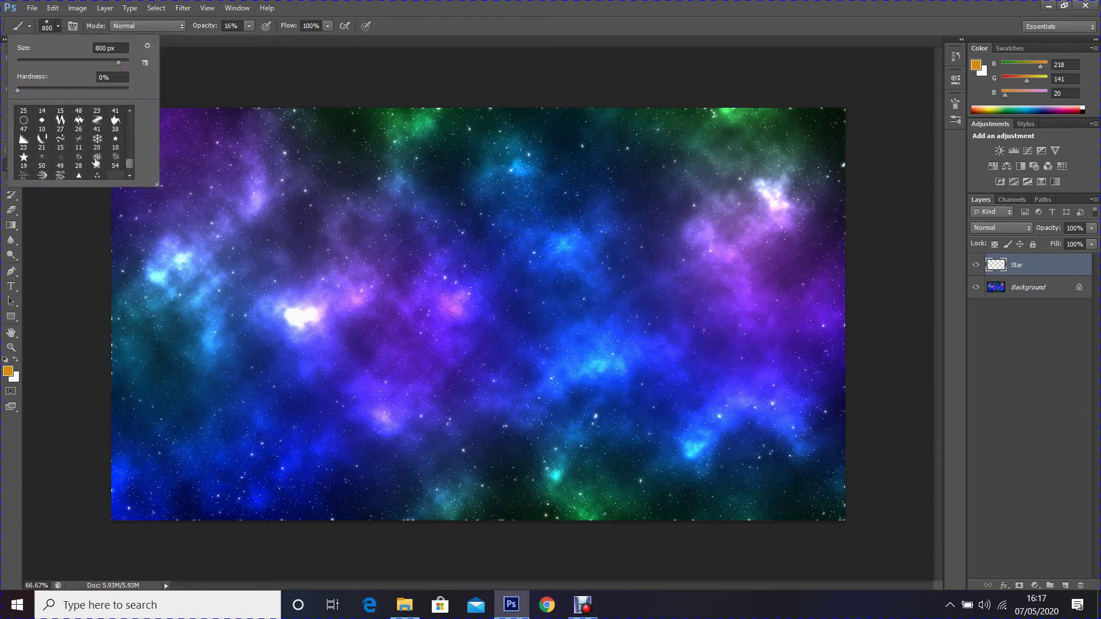
double_click(32, 159)
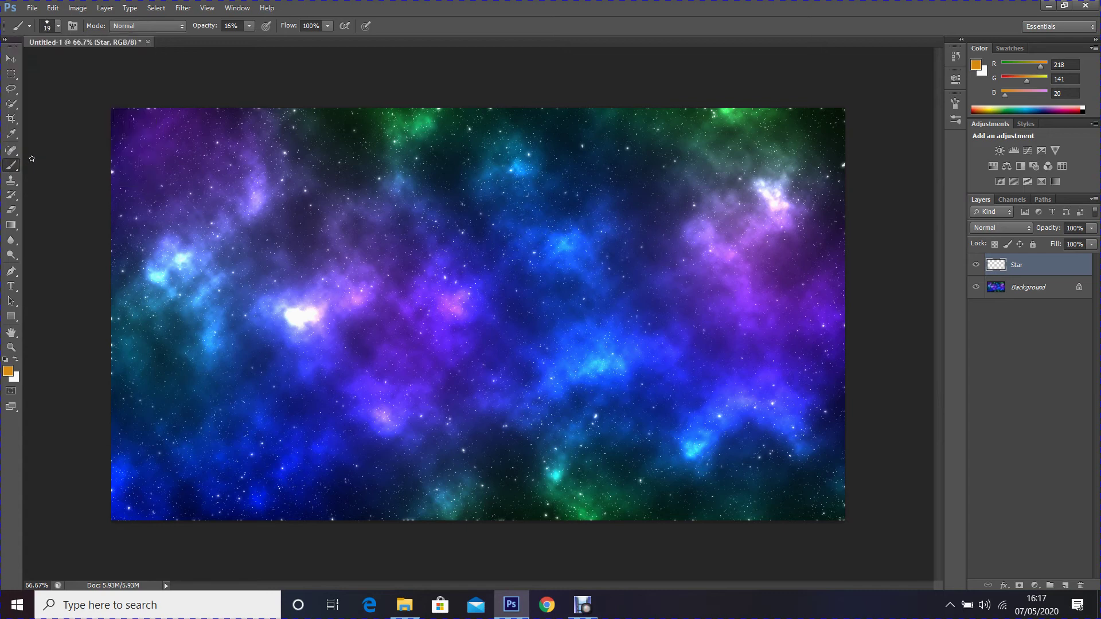
left_click(237, 25)
type("100")
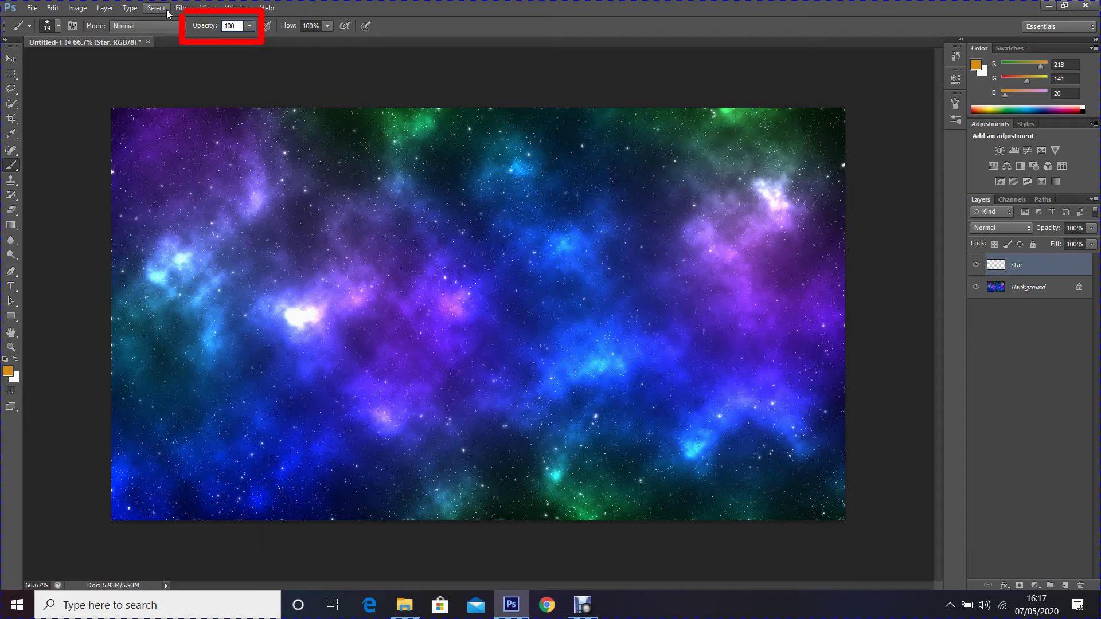
key("Return")
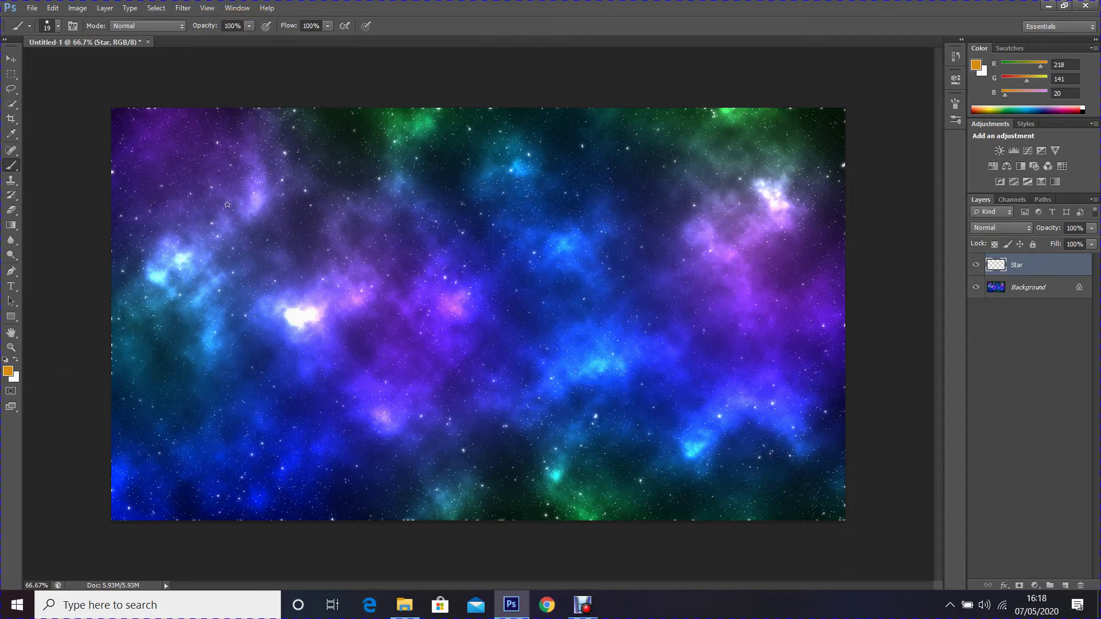
left_click(226, 195)
key("d")
key("d")
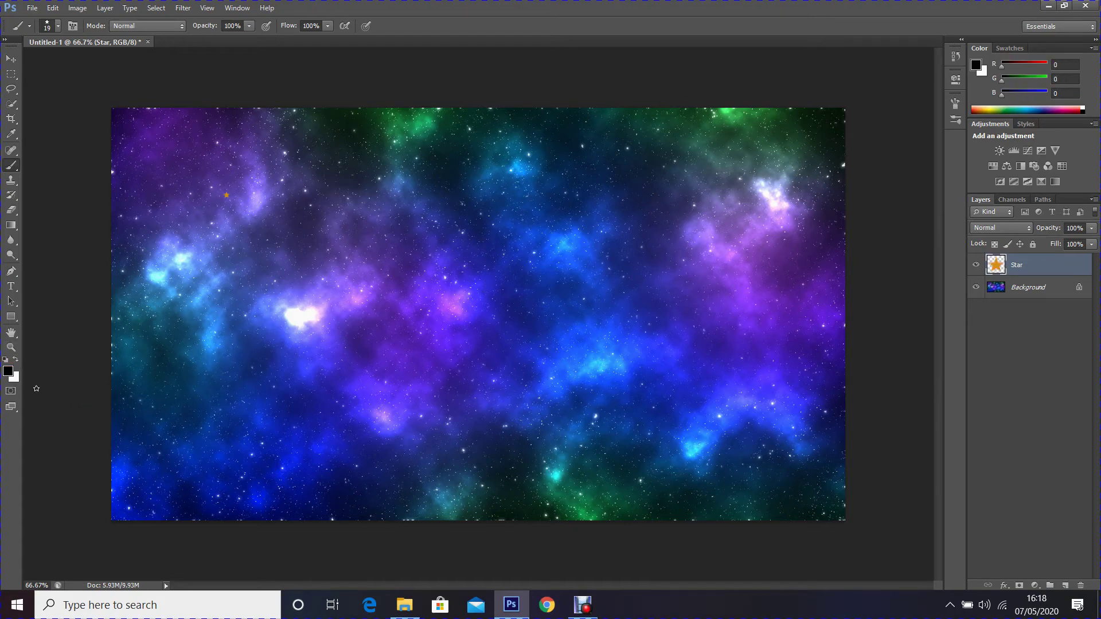
key("x")
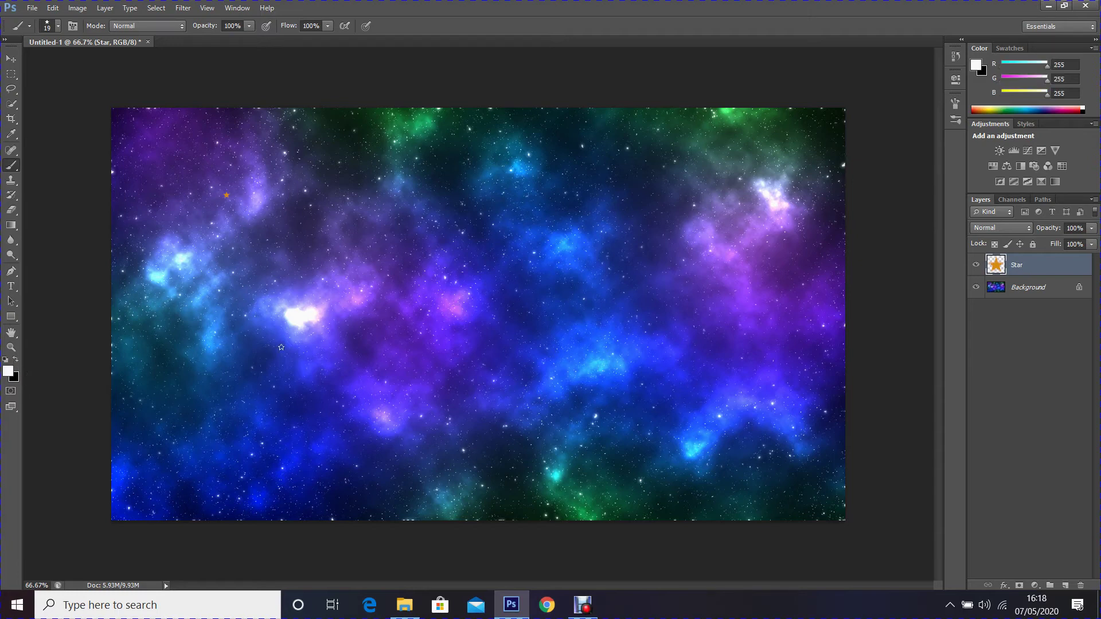
- Stamp white stars of mixed sizes across the nebula, enlarging then shrinking the brush
left_click(278, 242)
left_click(345, 233)
left_click(305, 215)
left_click(254, 284)
left_click(238, 330)
key("ctrl+alt+z")
key("ctrl+alt+z")
left_click(377, 269)
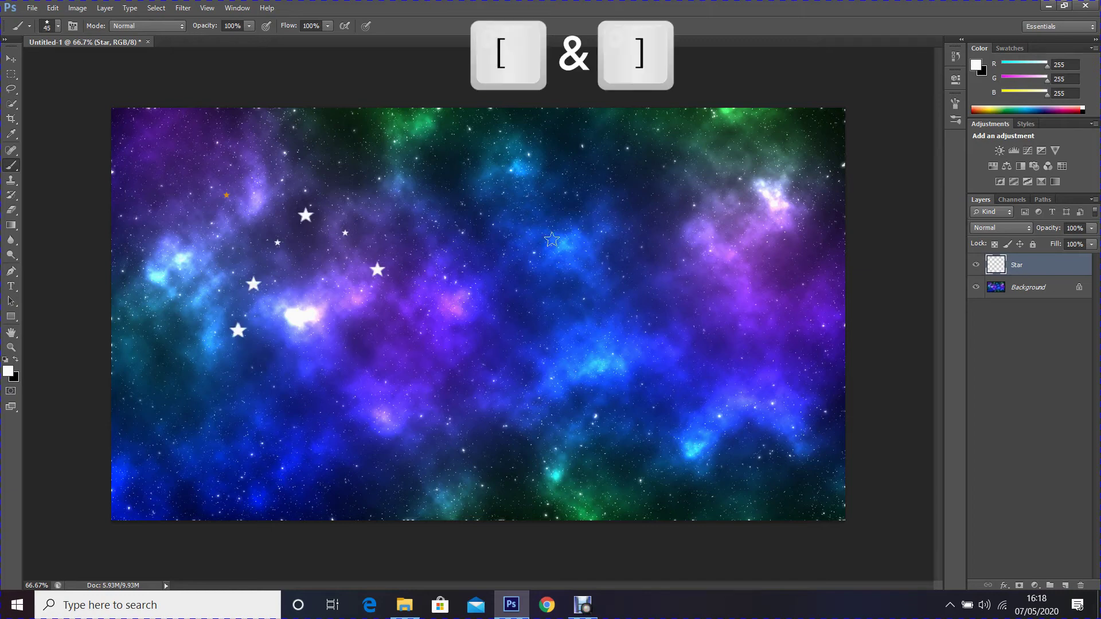
key("bracketright")
key("bracketright")
key("bracketright")
left_click(507, 357)
left_click(678, 302)
left_click(365, 140)
left_click(192, 419)
key("bracketleft")
key("bracketleft")
key("bracketleft")
key("bracketleft")
left_click(267, 439)
left_click(418, 467)
left_click(611, 490)
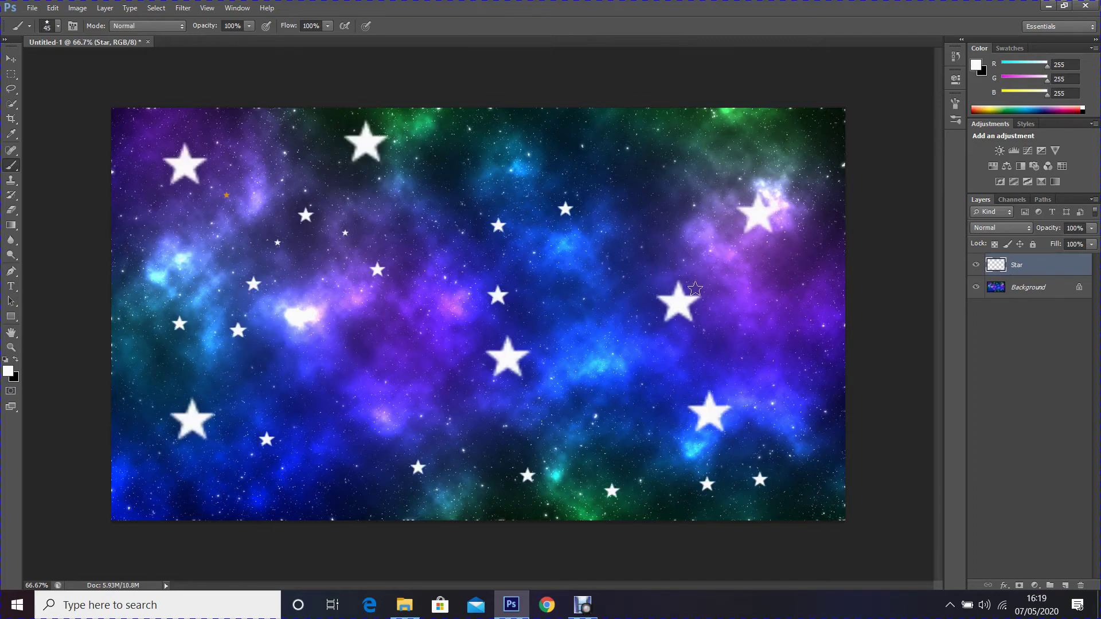
left_click(656, 172)
- Scatter many smaller white stars across the canvas, especially around the top-left
left_click(157, 279)
left_click(298, 318)
left_click(424, 347)
left_click(638, 415)
left_click(612, 237)
left_click(592, 147)
key("bracketleft")
key("bracketleft")
key("bracketleft")
key("bracketleft")
key("bracketleft")
left_click(502, 179)
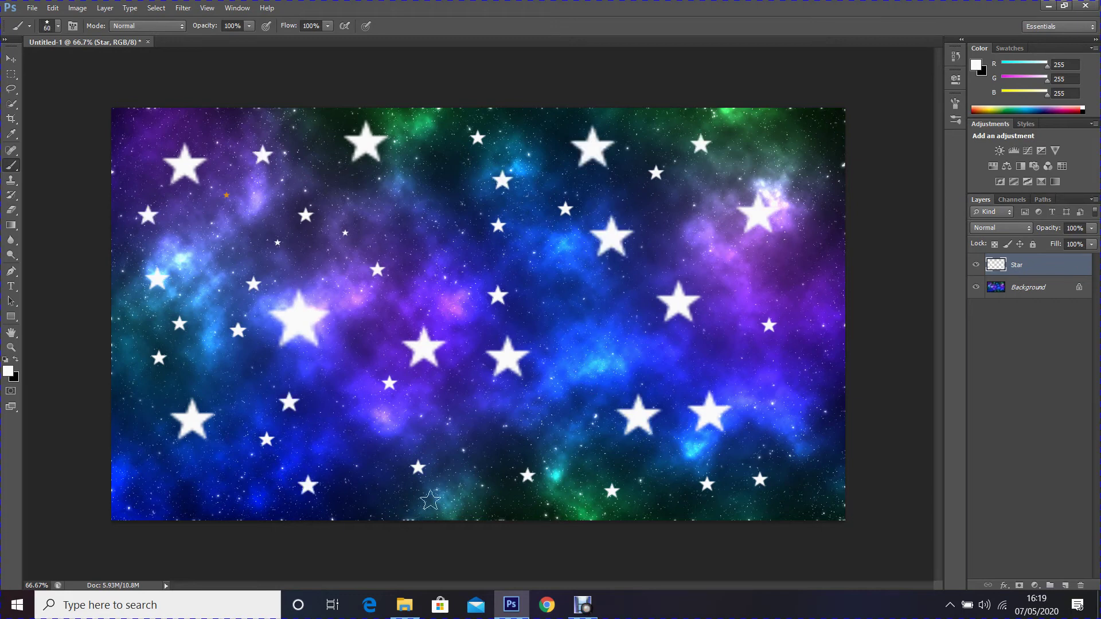
key("bracketleft")
key("bracketleft")
key("bracketleft")
key("bracketleft")
left_click(596, 336)
left_click(794, 140)
left_click(807, 476)
left_click(405, 218)
left_click(229, 172)
left_click(252, 204)
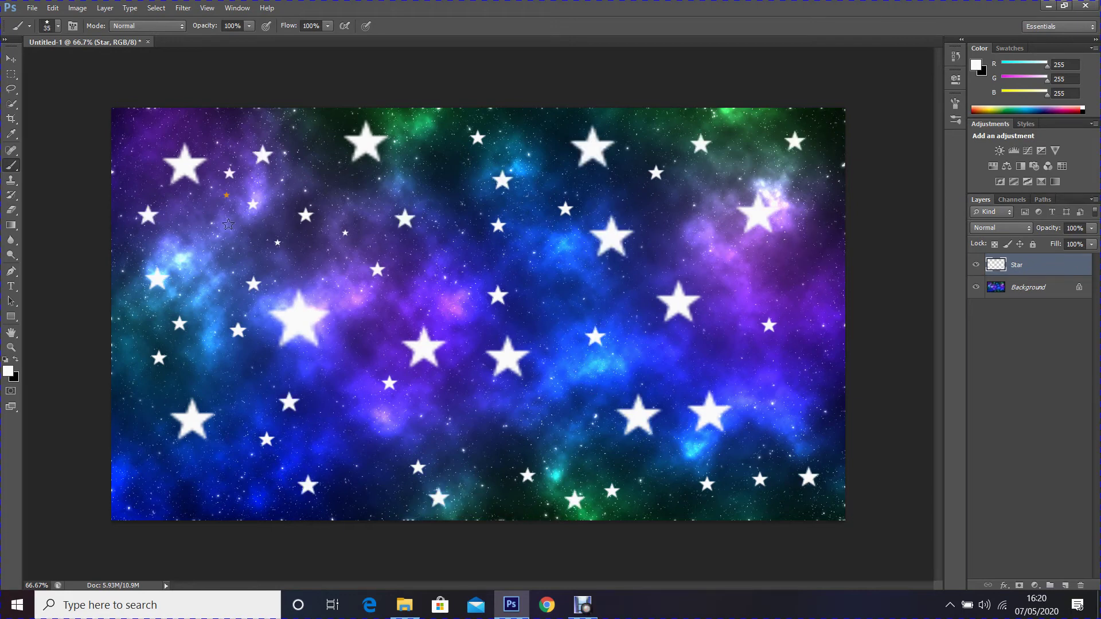
left_click(145, 130)
left_click(242, 125)
left_click(273, 124)
left_click(11, 287)
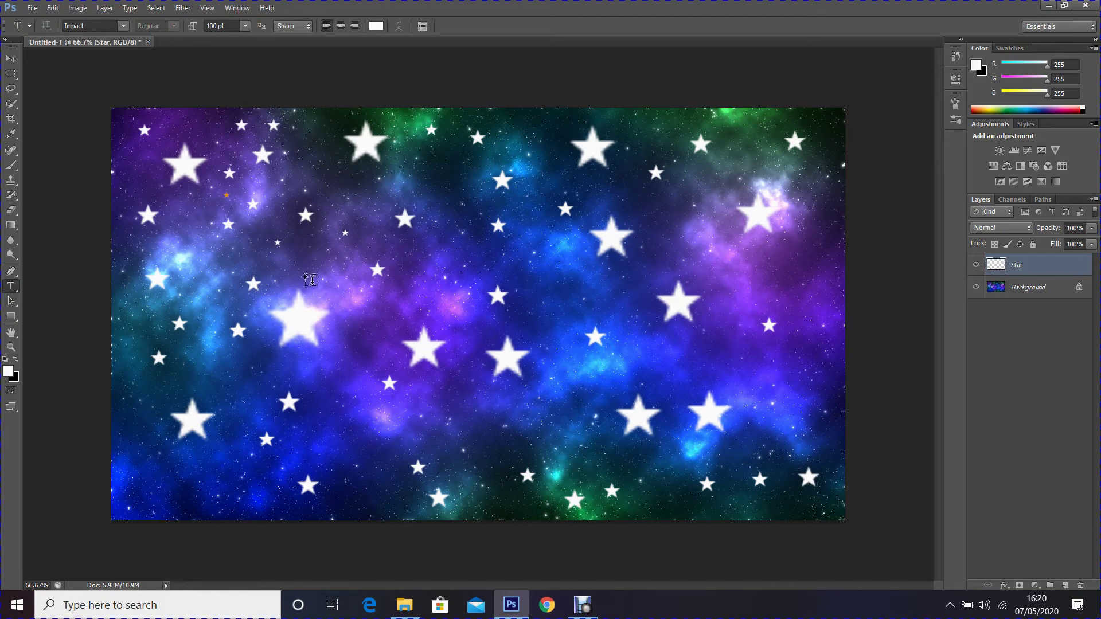
left_click(257, 213)
- Commit 'Happy', then add 'New' as a text layer positioned beneath it
type("Happy")
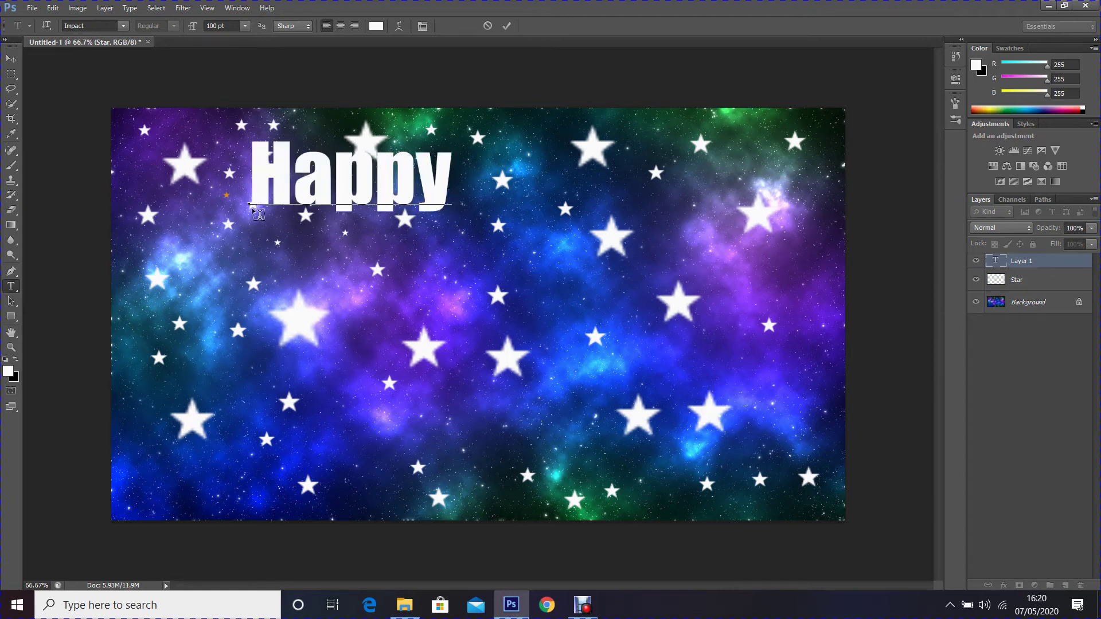
left_click(508, 27)
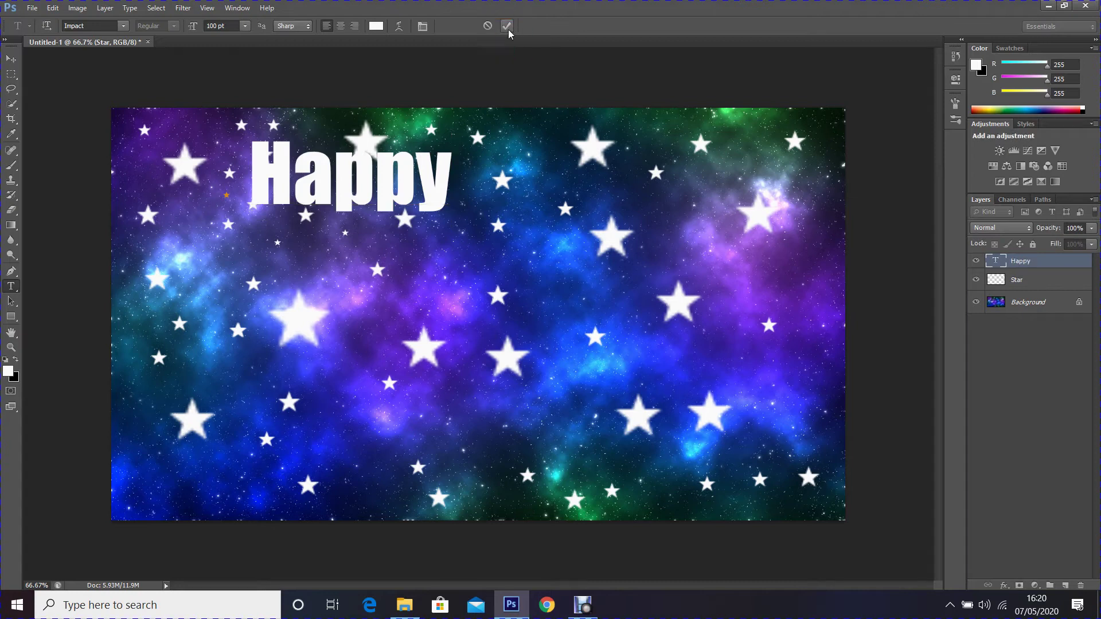
left_click(311, 259)
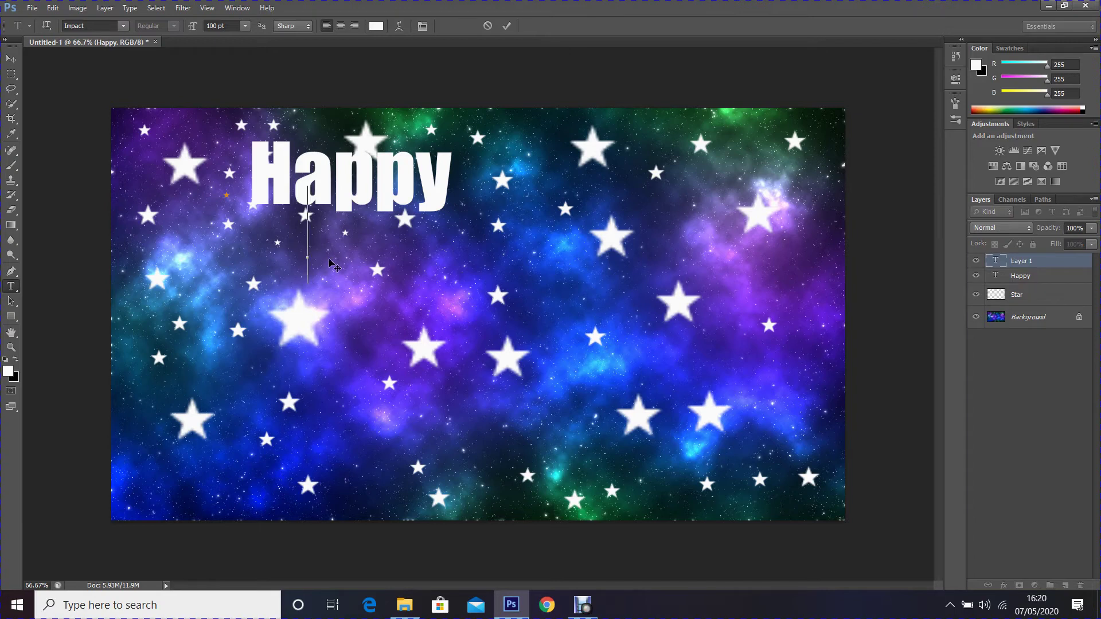
type("New")
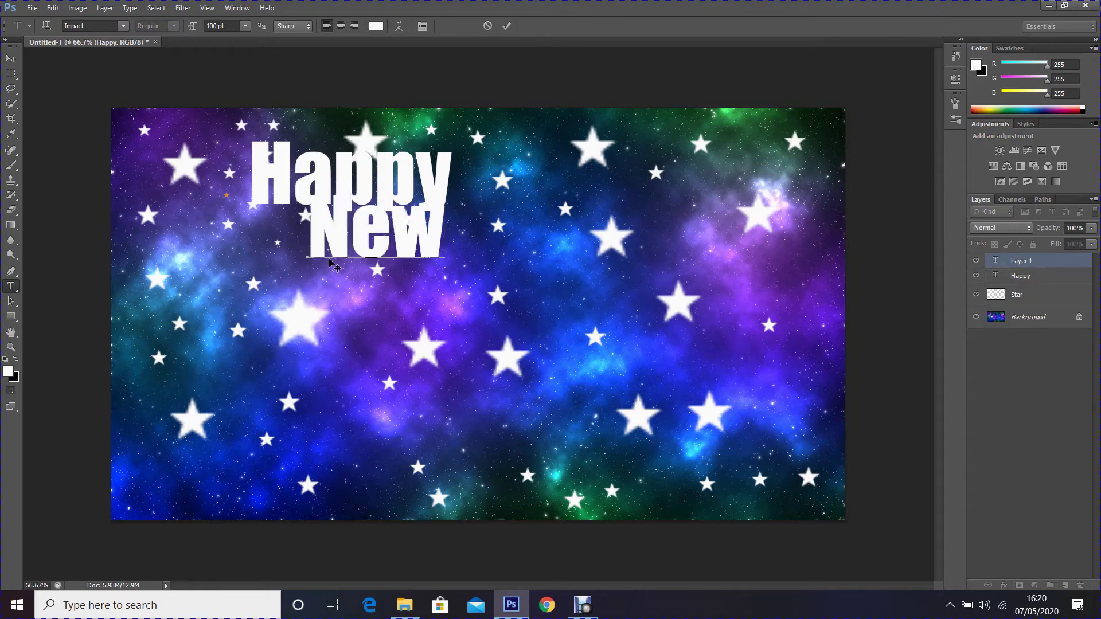
left_click(506, 26)
left_click(11, 58)
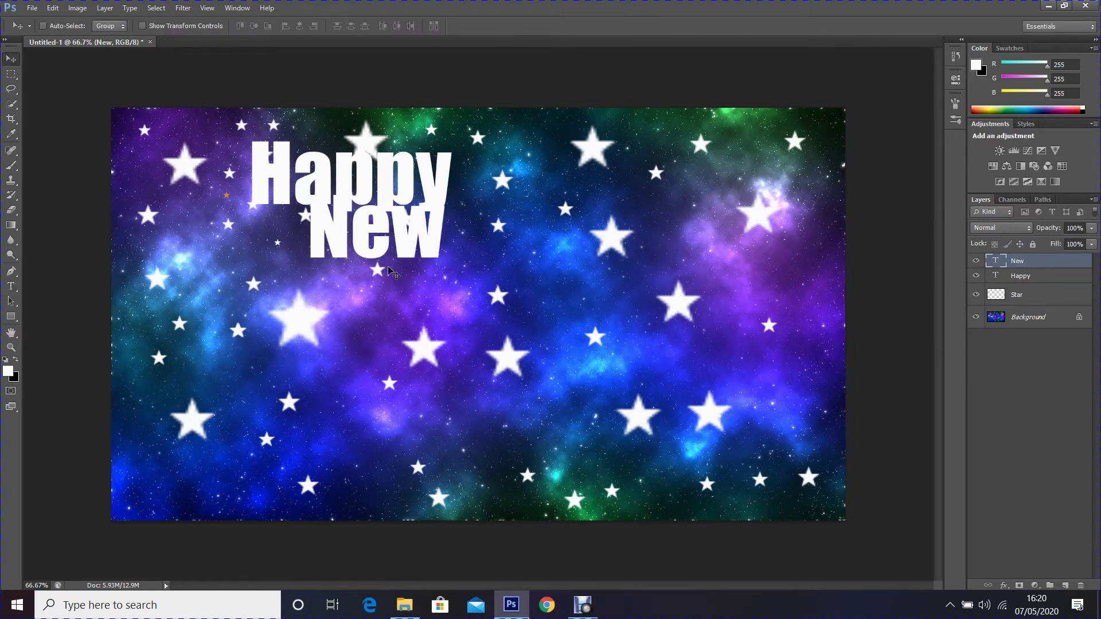
left_click_drag(389, 268, 363, 298)
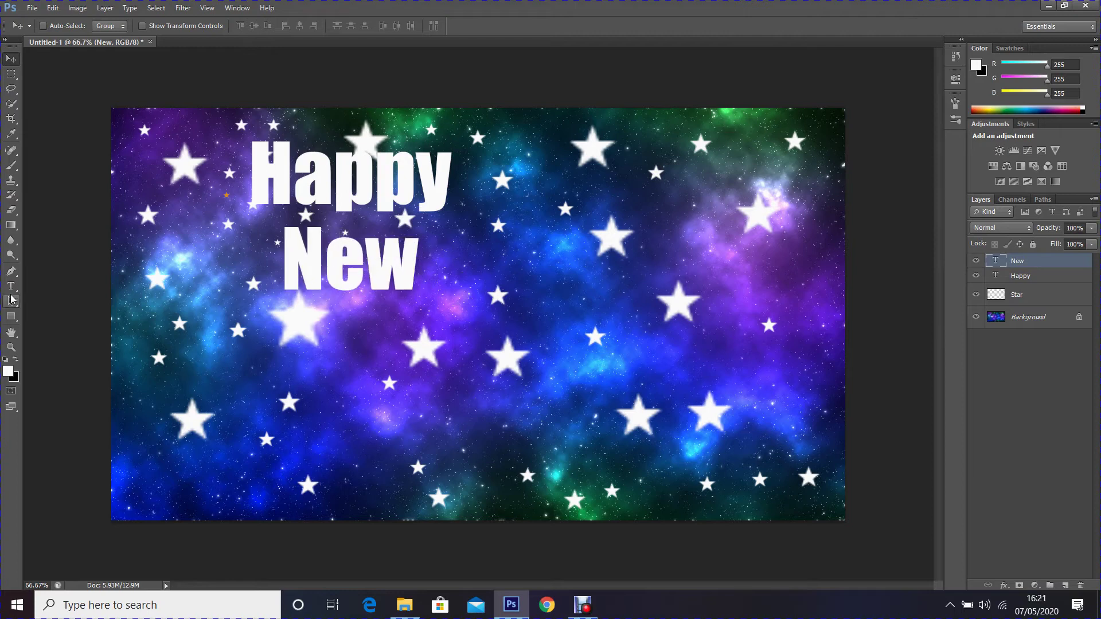
- Add 'Year' as a new text layer and move it beneath New
left_click(10, 286)
left_click(274, 358)
type("Year")
key("ctrl+Return")
key("v")
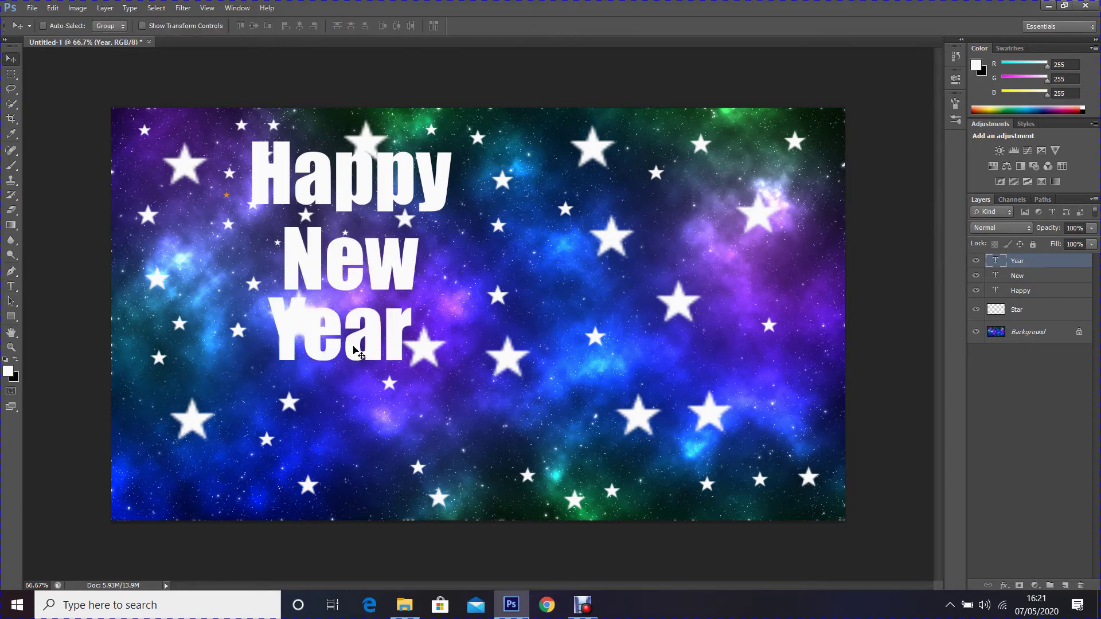
left_click_drag(358, 354, 379, 374)
- Add 'Everyone' as a new text layer and place it below Year
left_click(10, 286)
left_click(248, 452)
type("Eve")
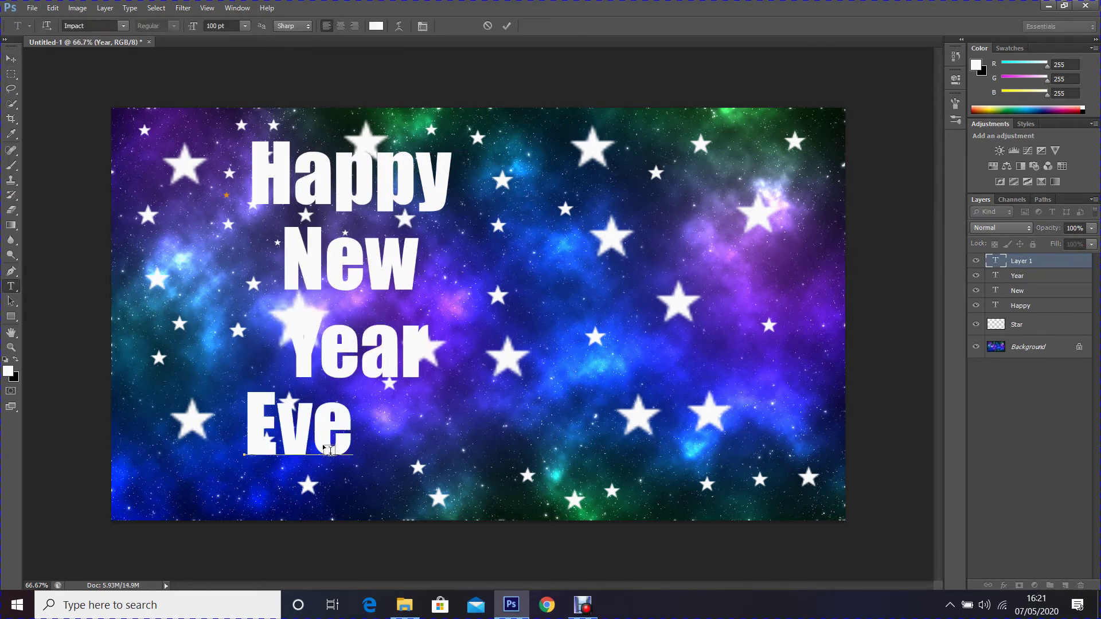
type("ryone")
key("ctrl+Return")
key("v")
left_click_drag(330, 435, 329, 466)
left_click_drag(350, 172, 444, 172)
- Shift the stacked words rightward so they sit centred over the background
left_click_drag(350, 261, 430, 261)
left_click_drag(361, 350, 424, 350)
left_click_drag(372, 444, 401, 442)
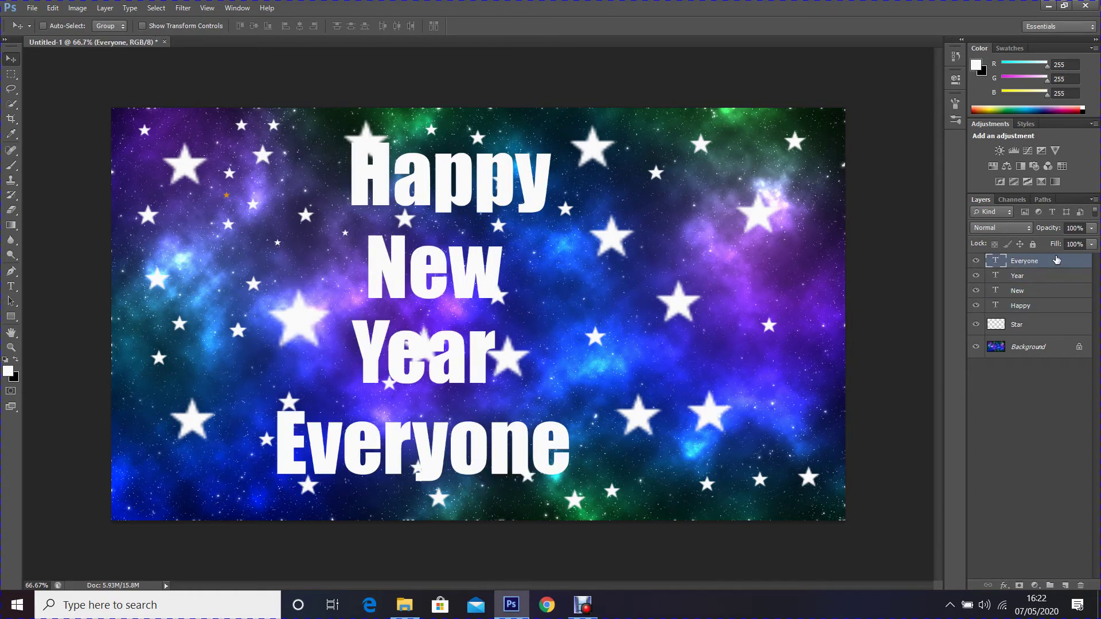
right_click(1063, 263)
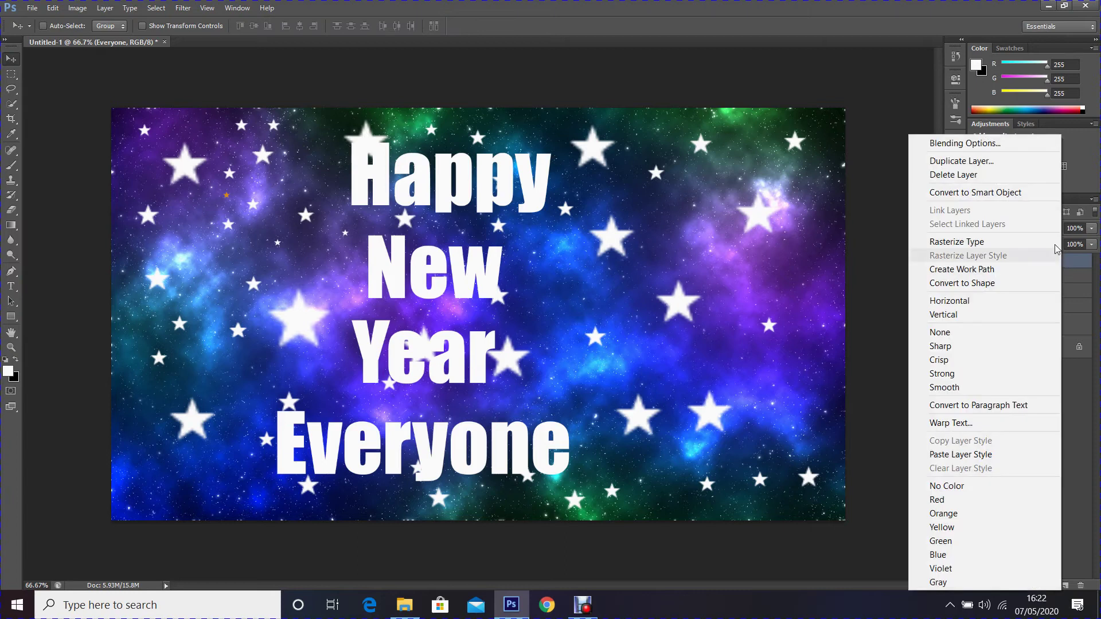
- Give Everyone a Gradient Overlay from magenta to an in-gamut red, with Reverse ticked
left_click(994, 144)
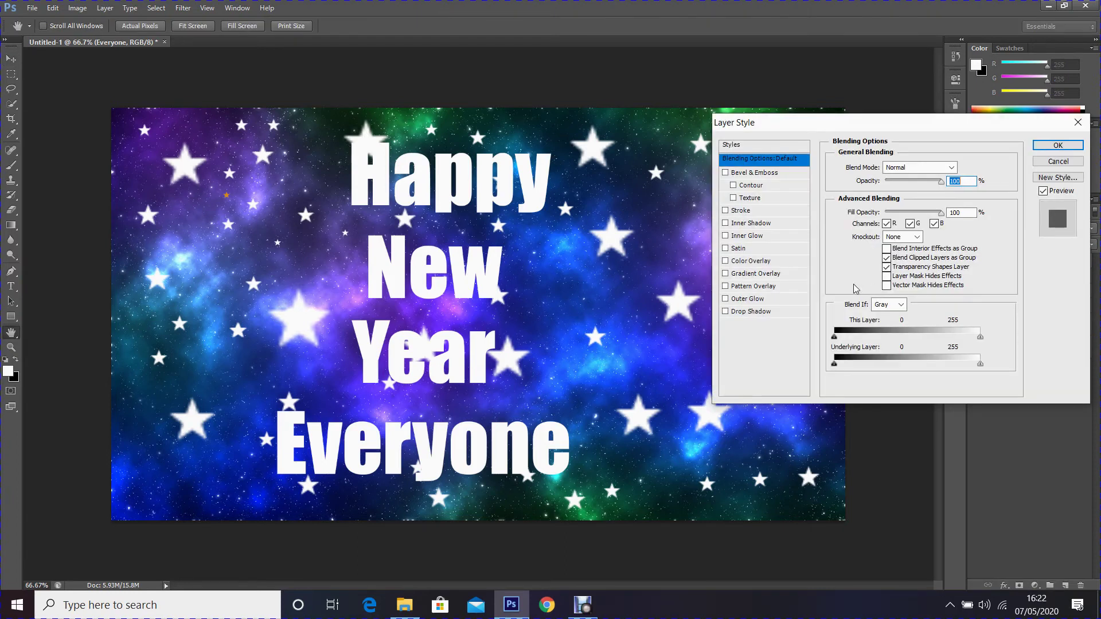
left_click(745, 276)
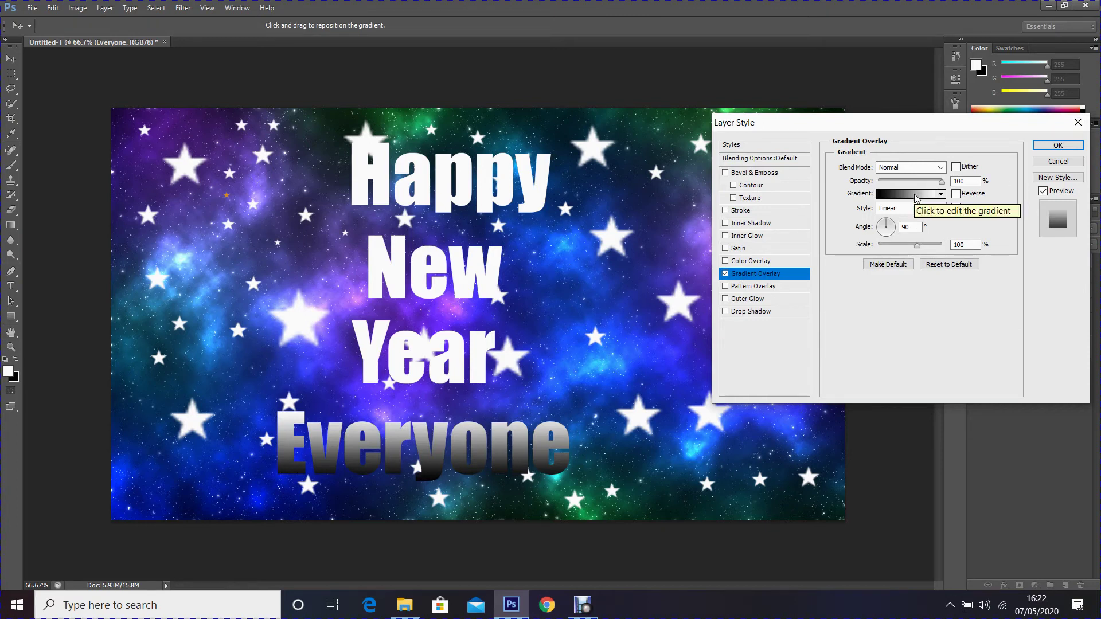
left_click(915, 197)
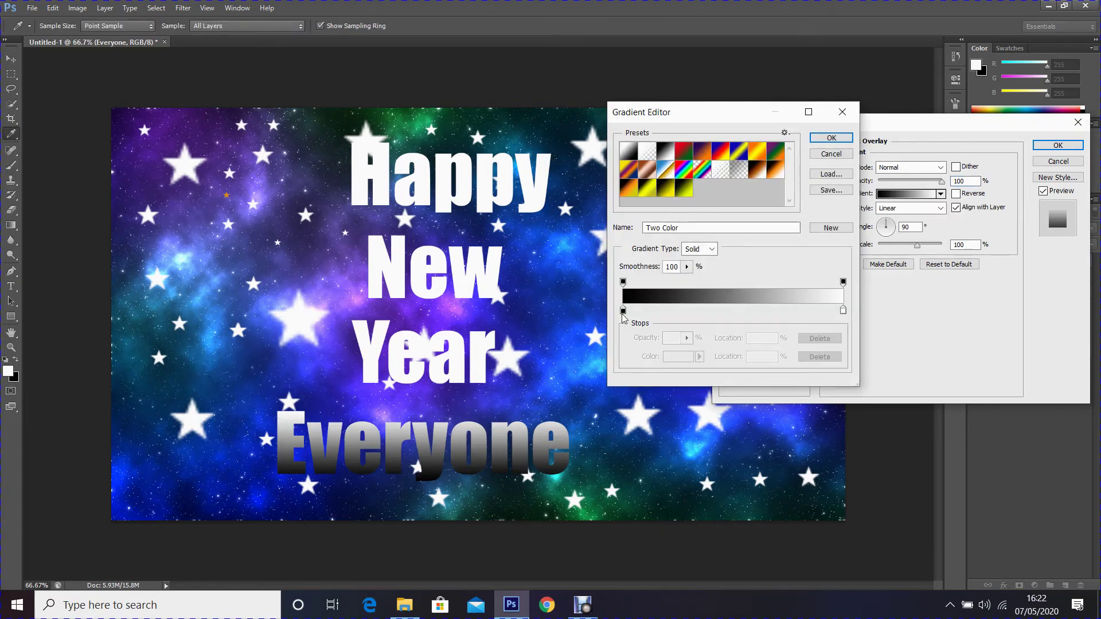
double_click(622, 310)
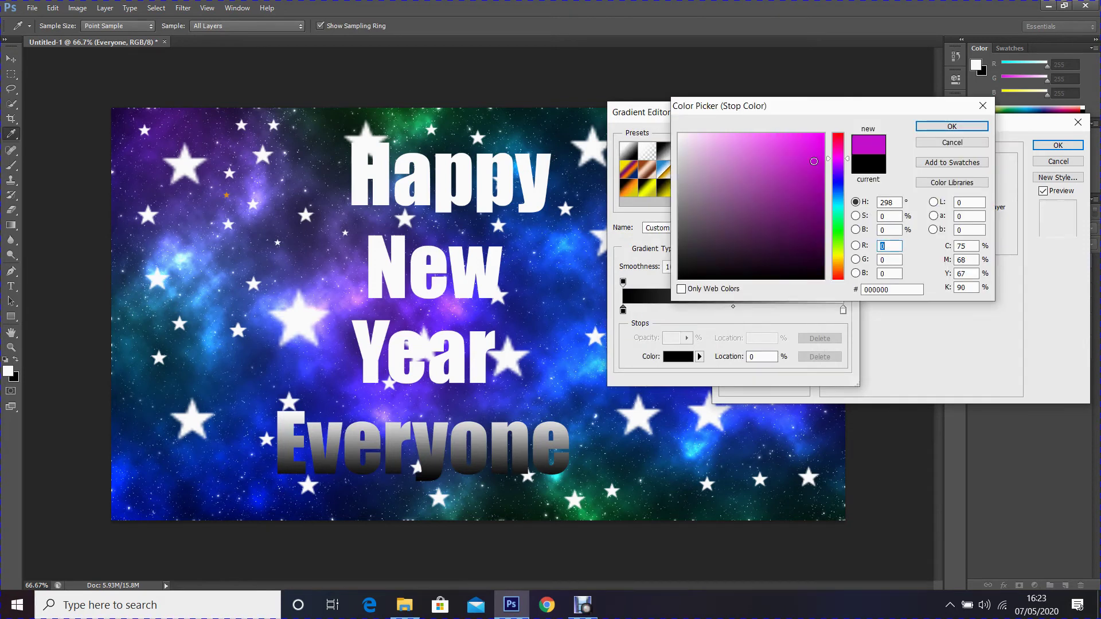
left_click(952, 126)
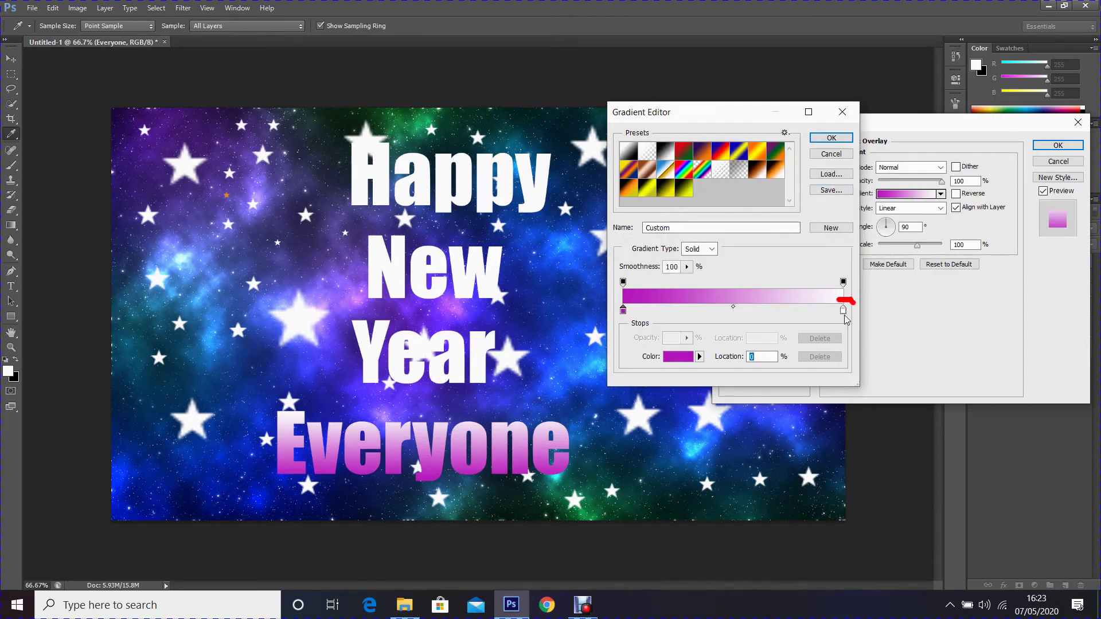
left_click(843, 310)
left_click(677, 356)
left_click(820, 134)
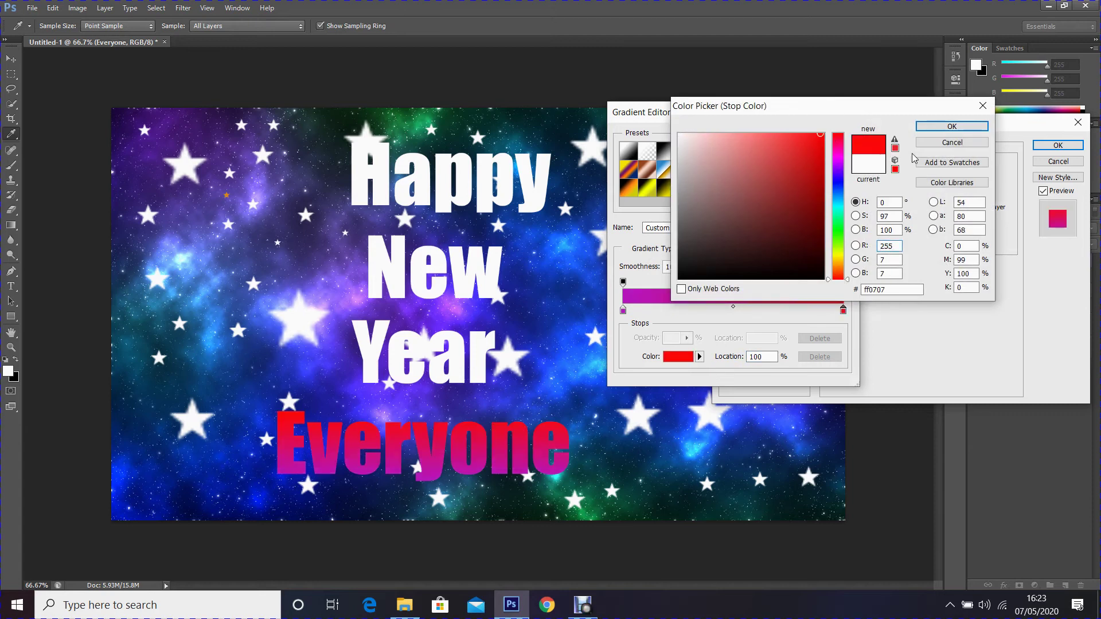
left_click(894, 148)
left_click(951, 126)
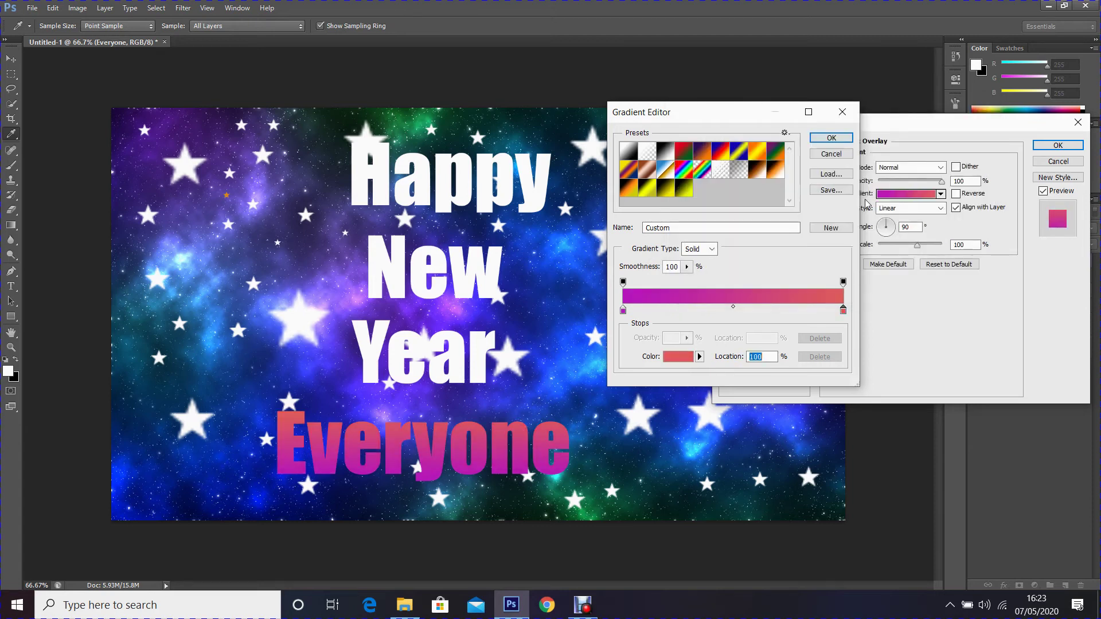
left_click(831, 139)
left_click(955, 194)
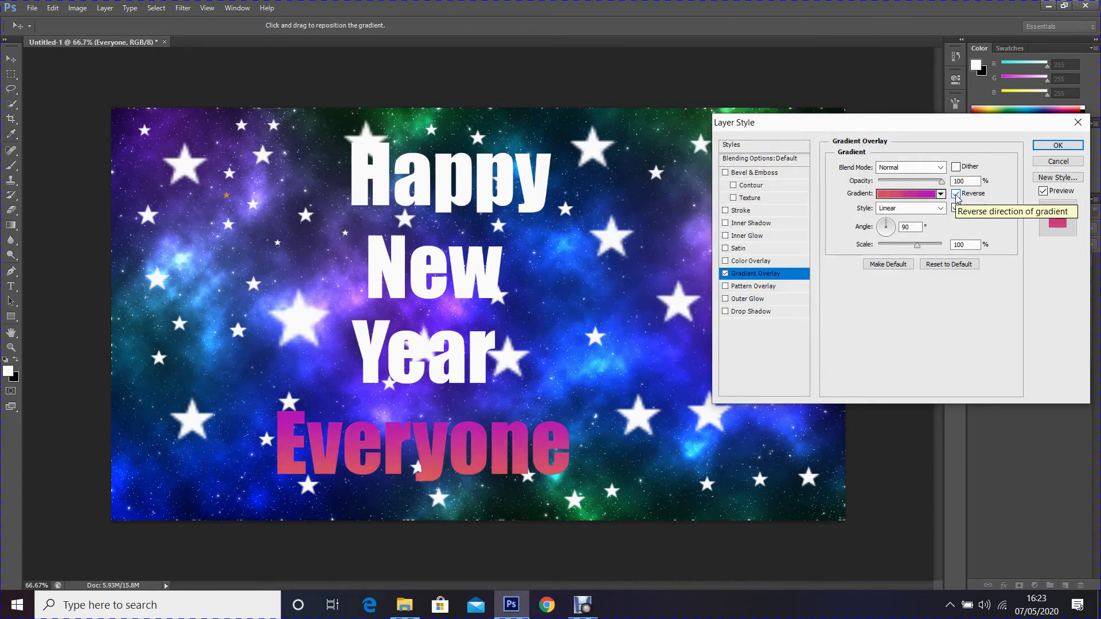
- Add a light cyan Outer Glow to Everyone, setting spread to 17% and size to 20 px
left_click(757, 298)
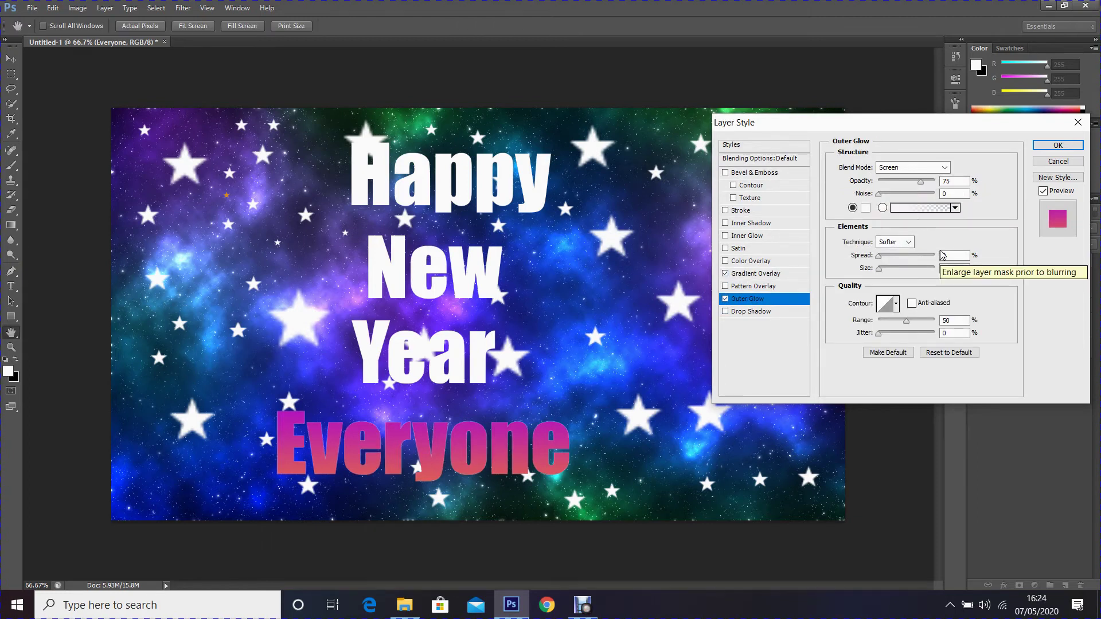
left_click(865, 208)
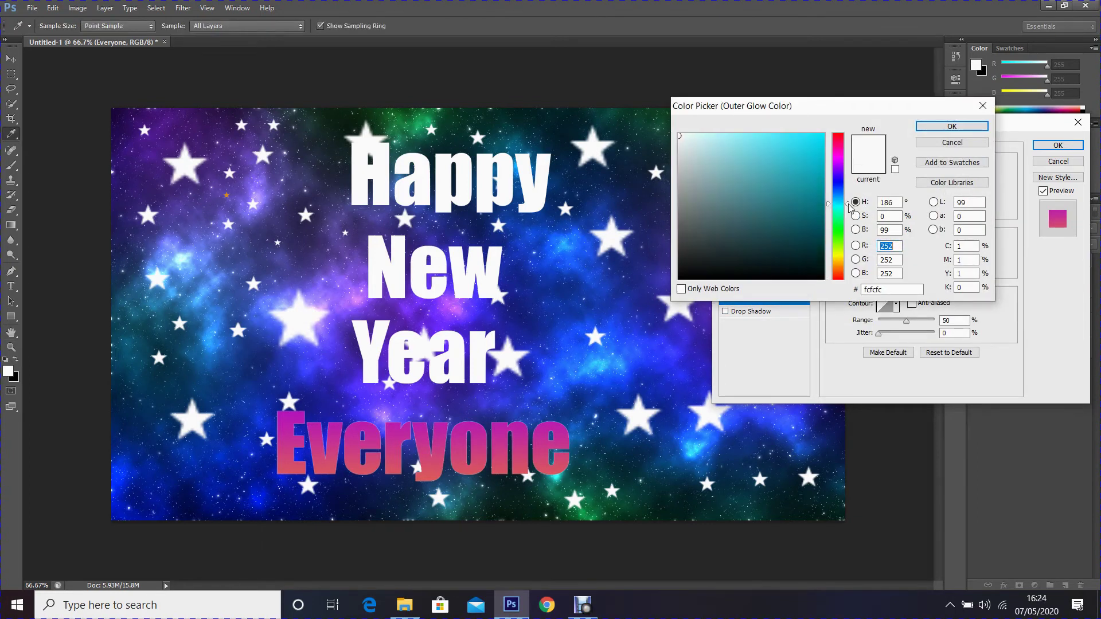
left_click(742, 141)
left_click(927, 128)
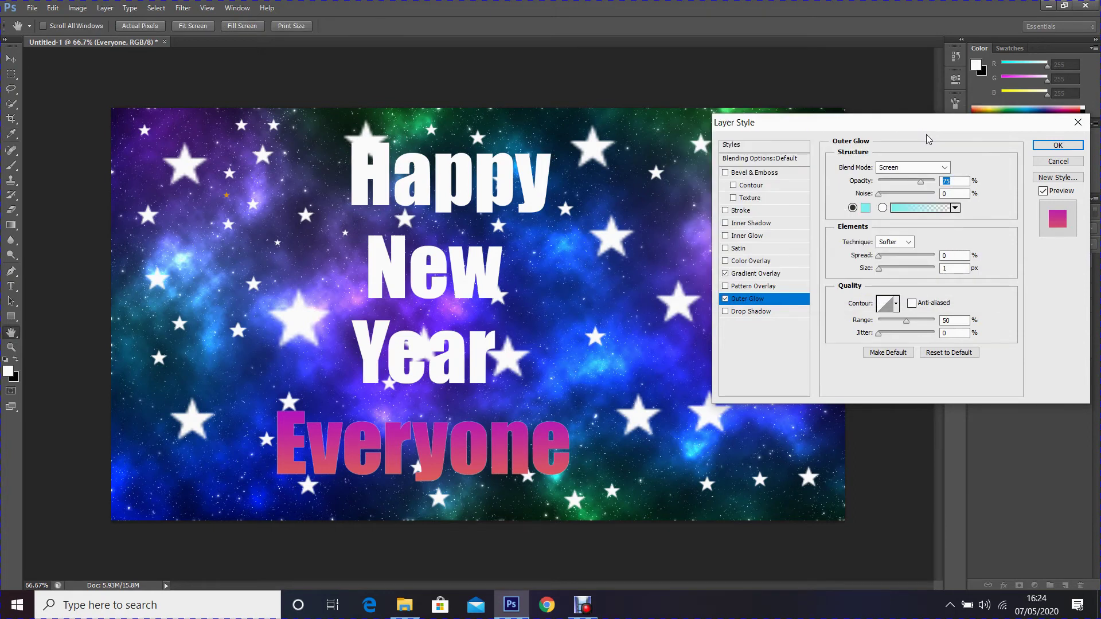
double_click(944, 257)
type("17")
key("Tab")
type("30")
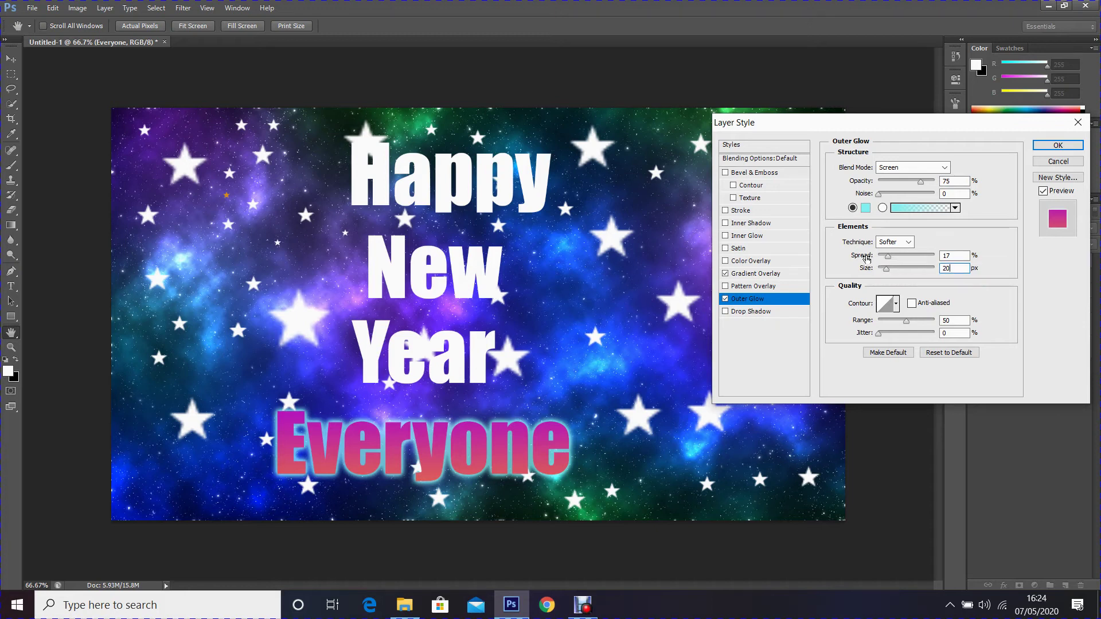
- Add a Bevel & Emboss to Everyone with direction Down and size 6
left_click(763, 173)
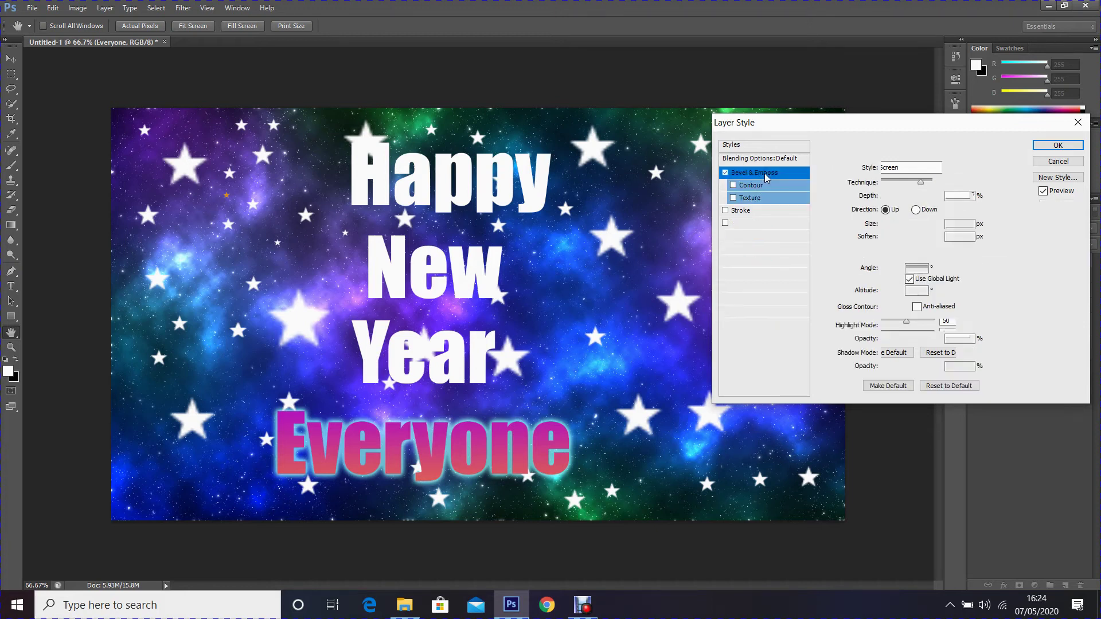
left_click(929, 211)
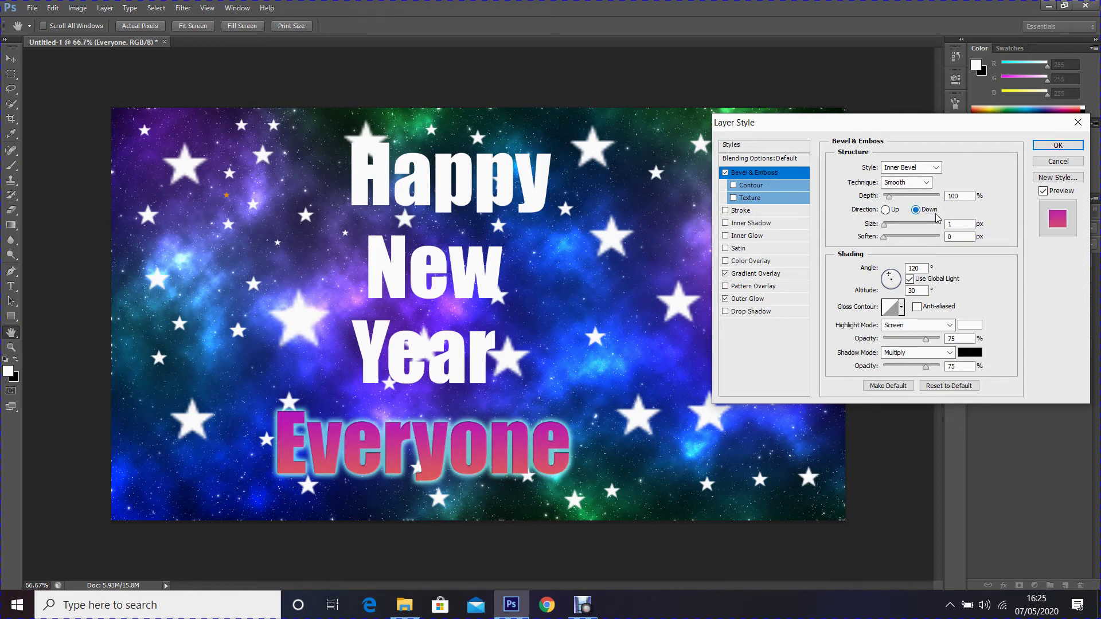
left_click(960, 224)
type("6")
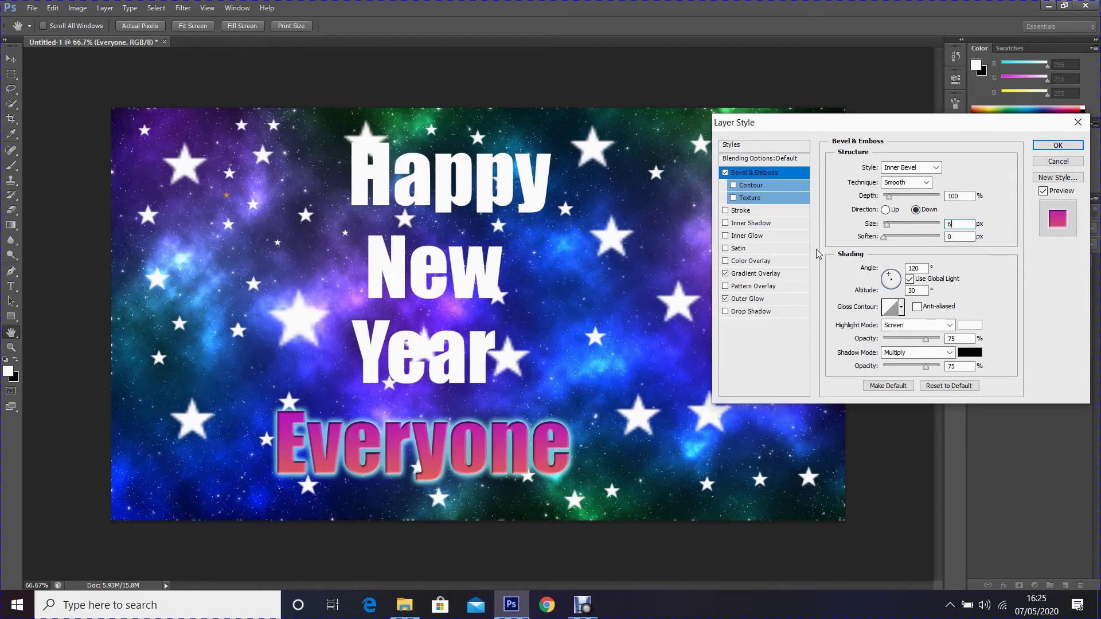
- Add a Drop Shadow at distance 13 and apply the layer style
left_click(749, 313)
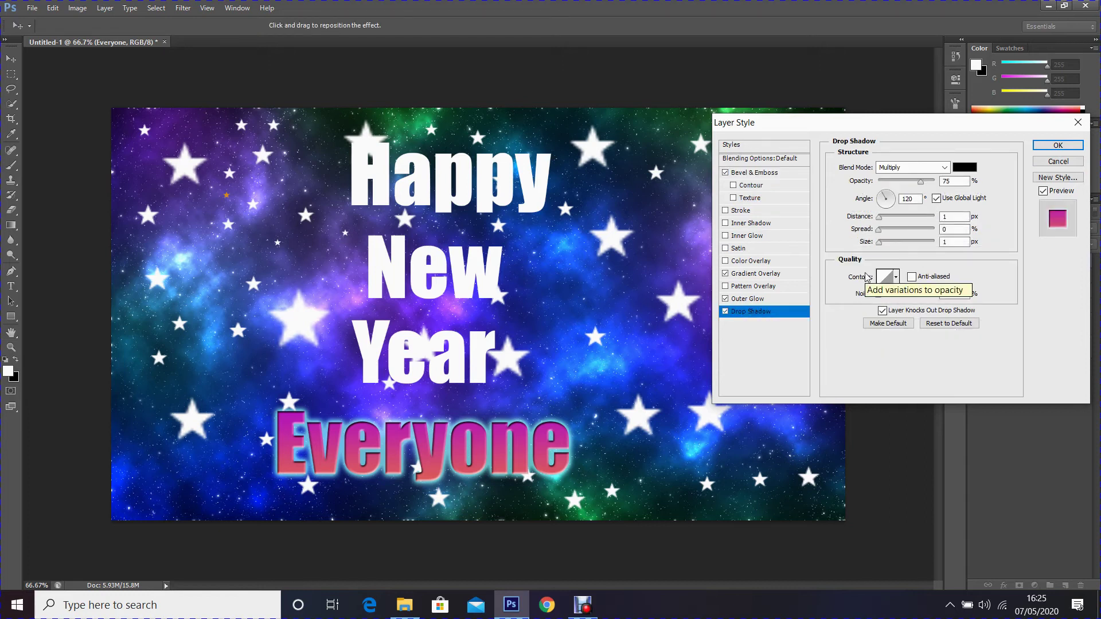
left_click_drag(878, 217, 884, 242)
left_click(1057, 145)
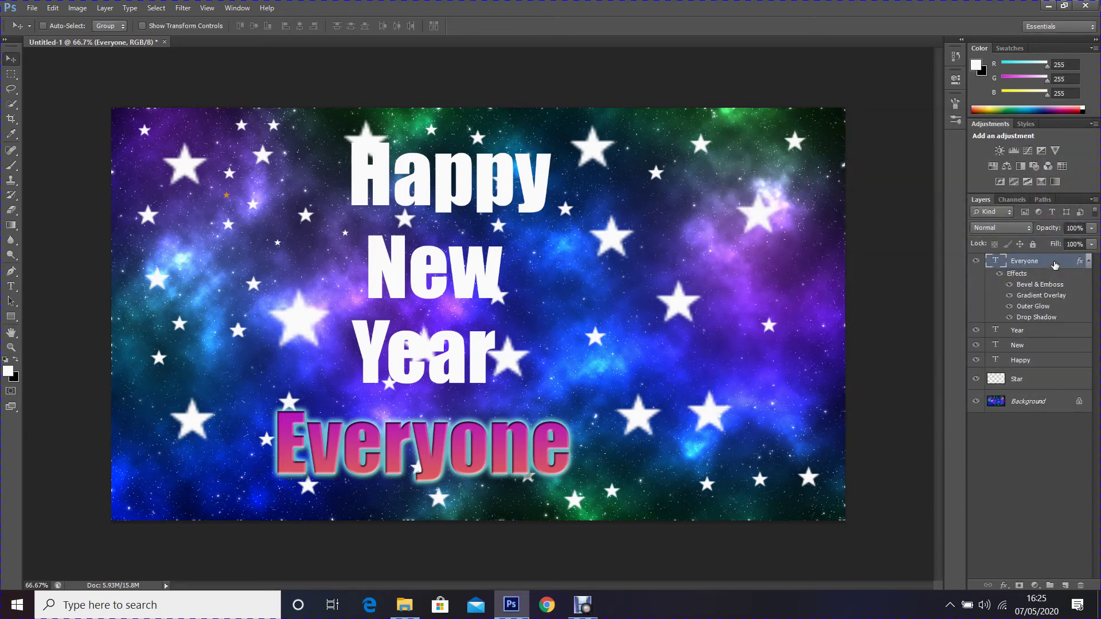
- Copy Everyone's layer style and paste it onto the Year, New and Happy layers
right_click(1054, 264)
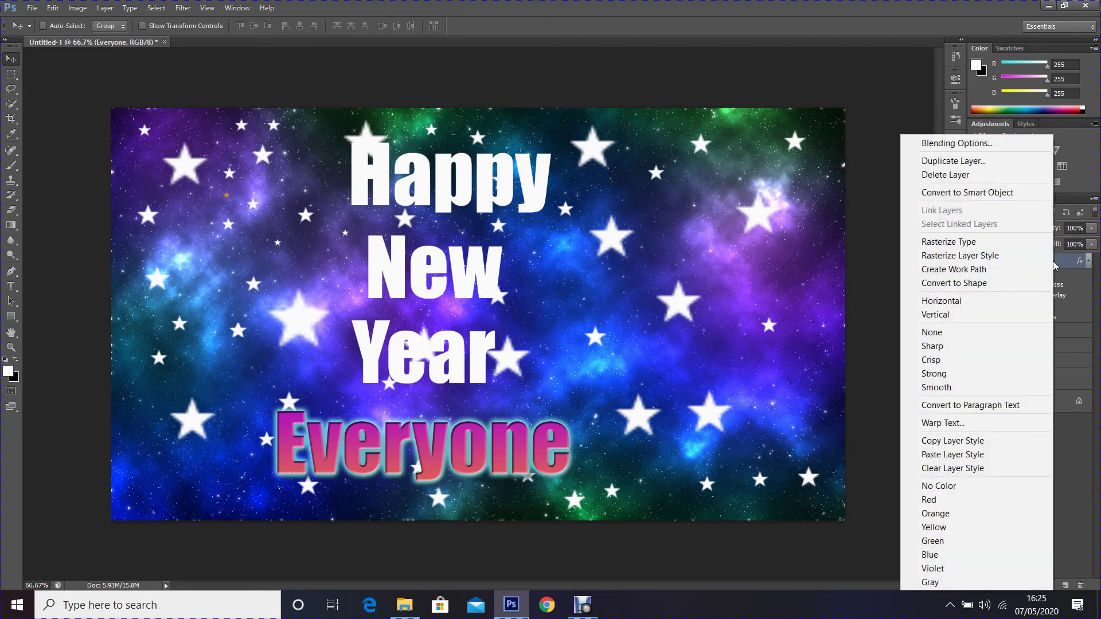
left_click(998, 443)
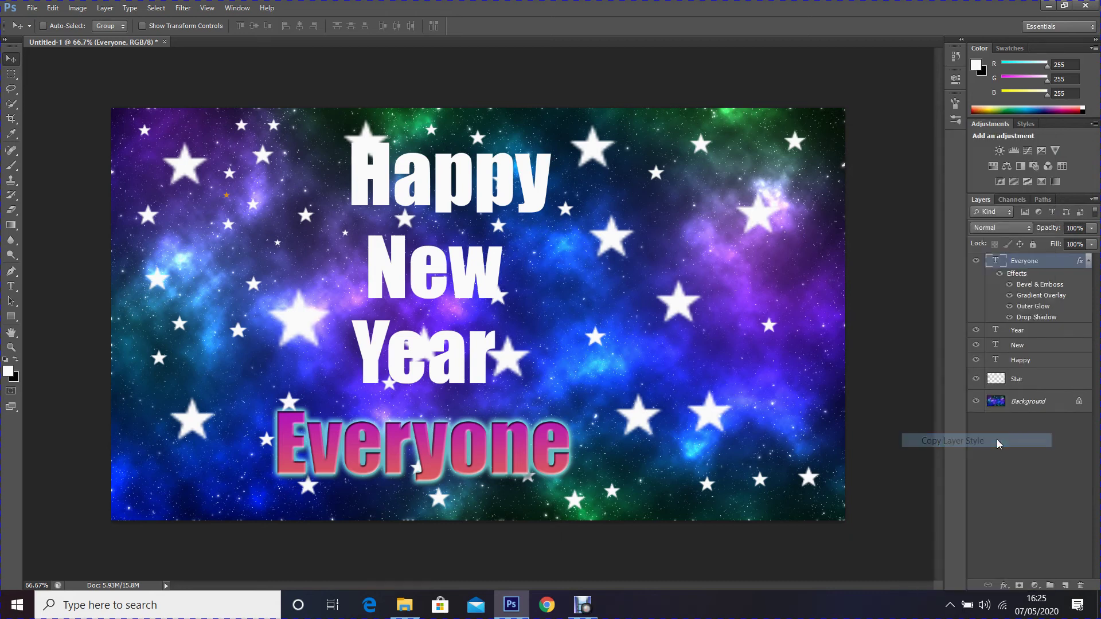
left_click(1049, 335)
right_click(1048, 335)
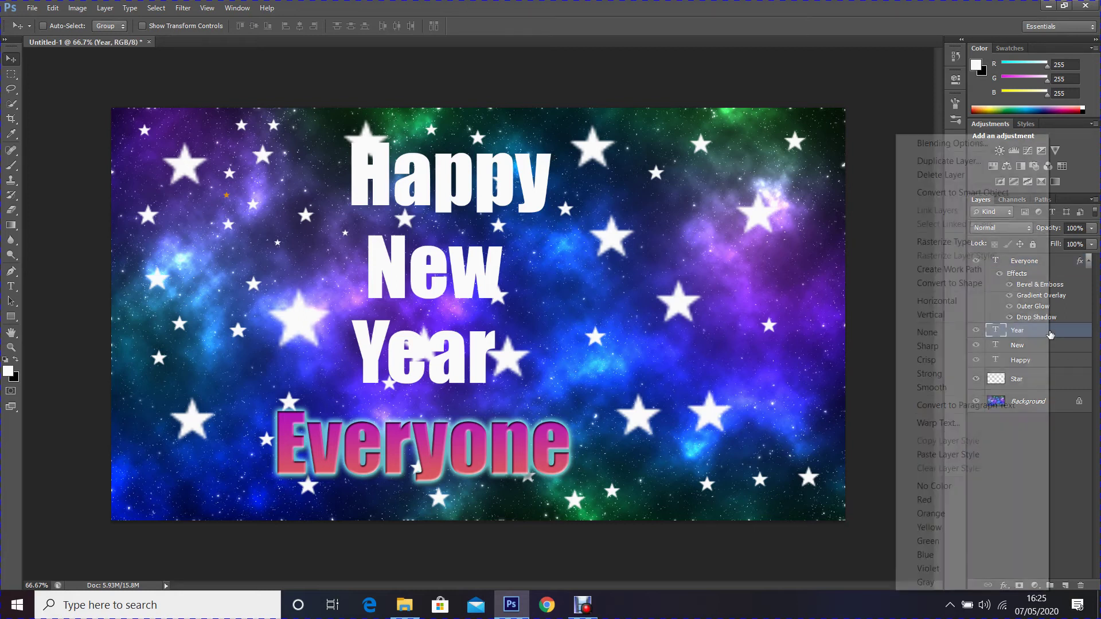
left_click(985, 453)
left_click(1056, 402)
right_click(1055, 402)
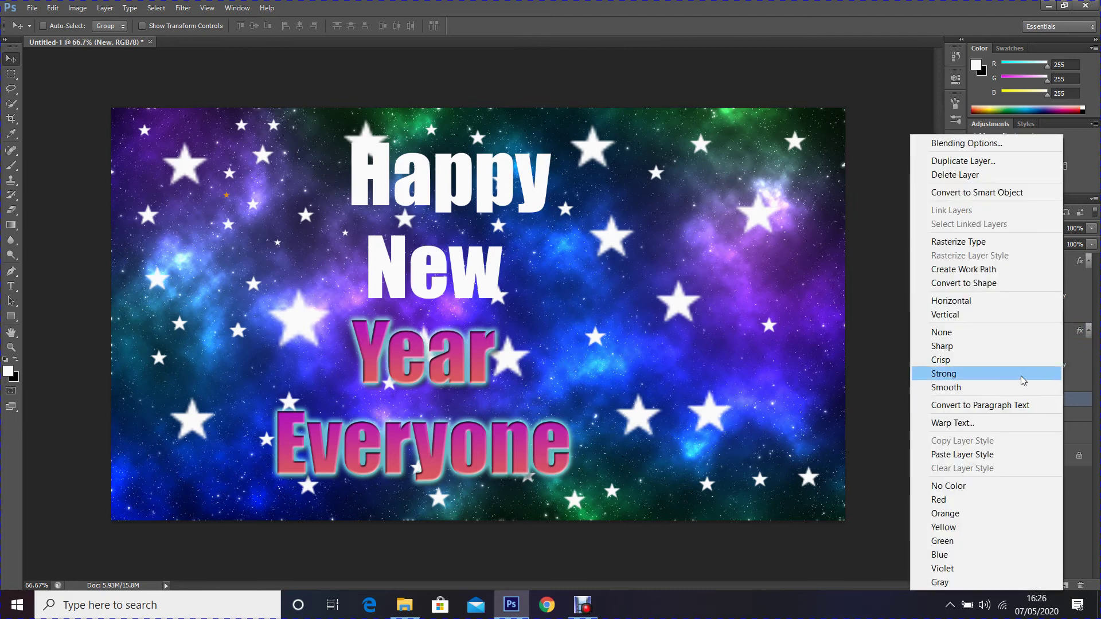
left_click(1020, 452)
left_click(1056, 472)
right_click(1057, 473)
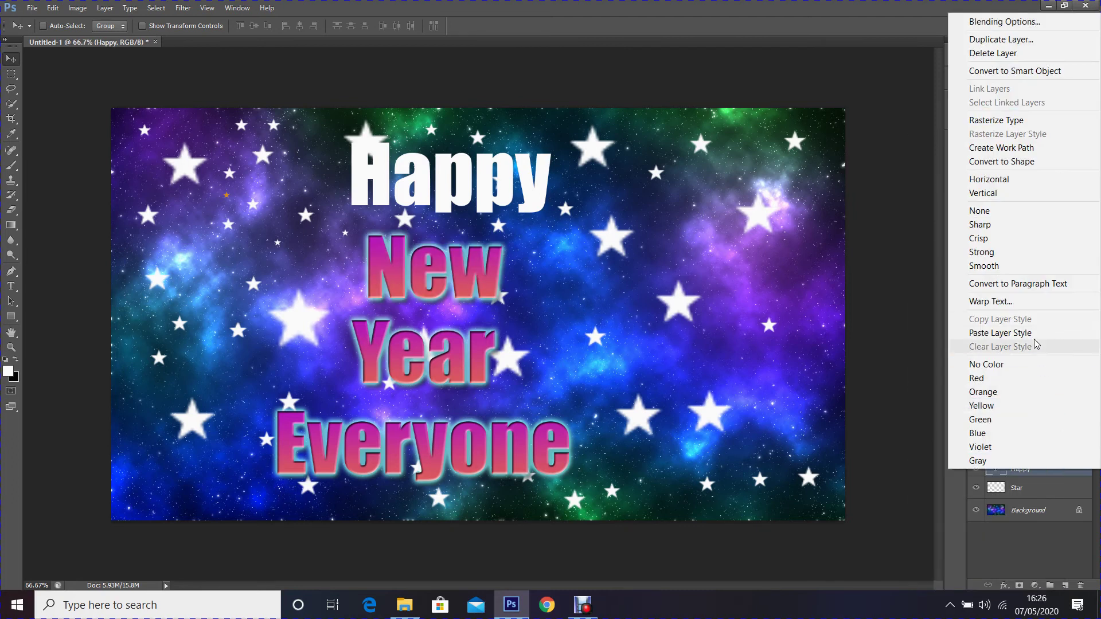
left_click(1000, 332)
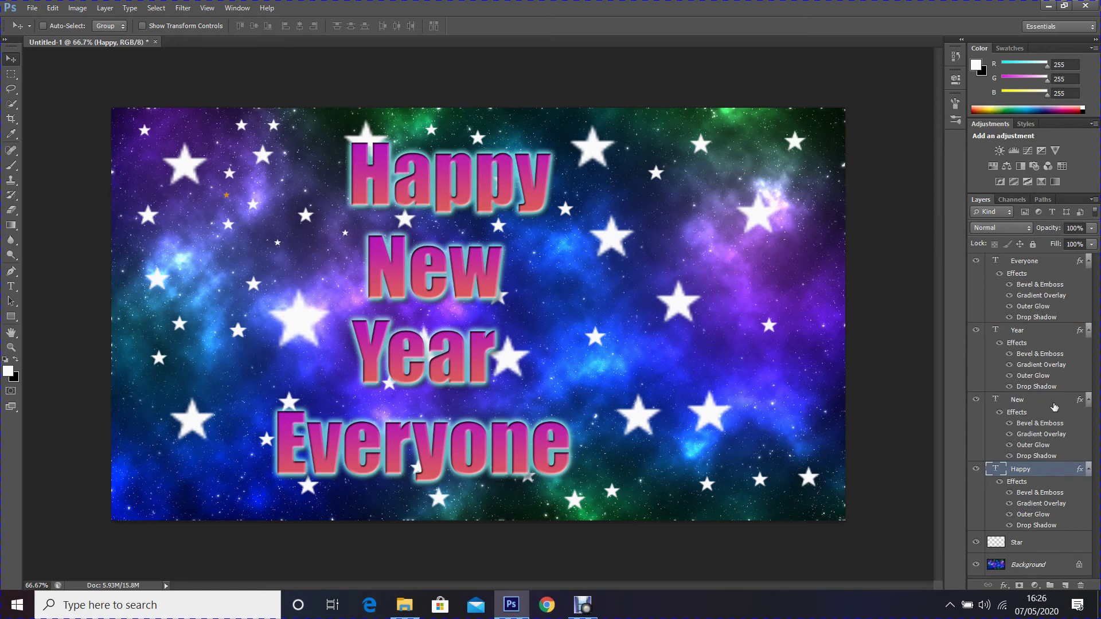
- Collapse the effects lists of all four text layers and reselect Everyone
left_click(1088, 261)
left_click(1087, 278)
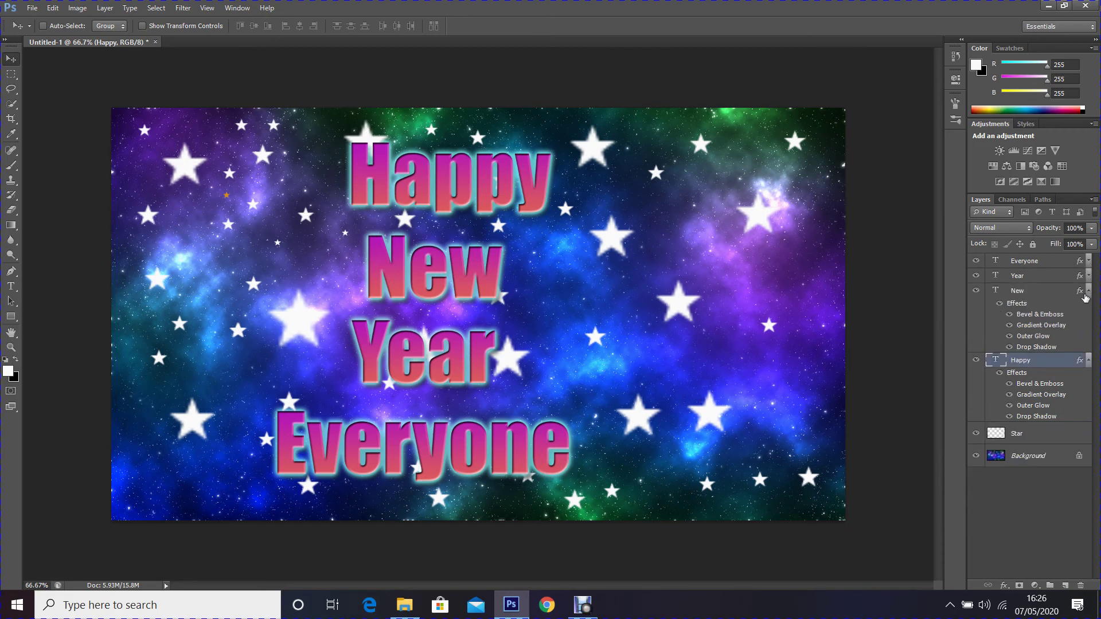
left_click(1088, 293)
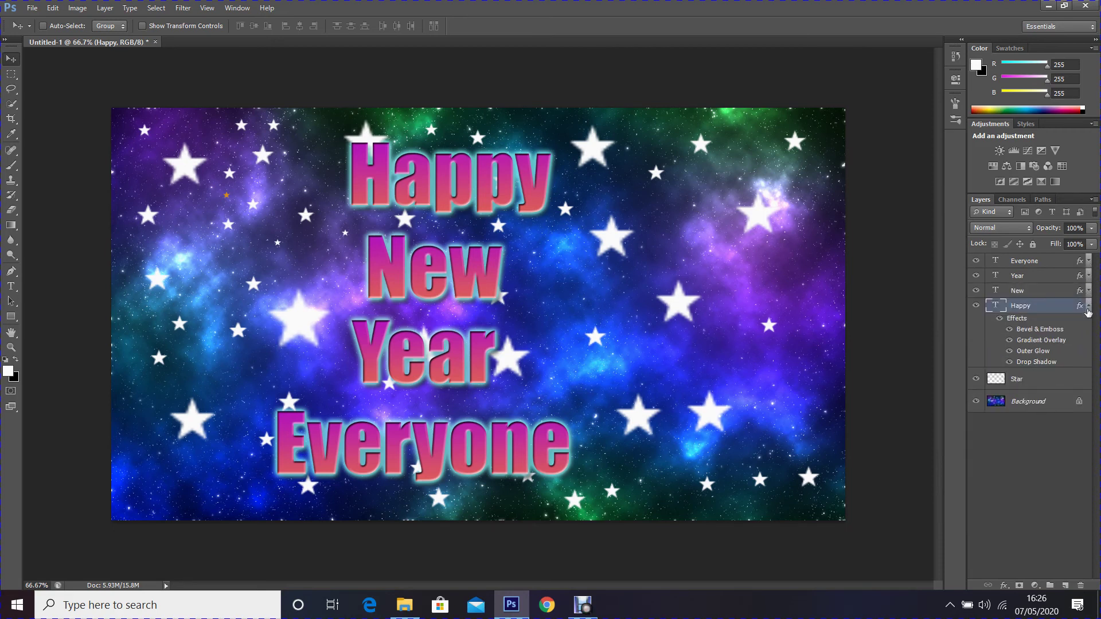
left_click(1087, 311)
left_click(1043, 261)
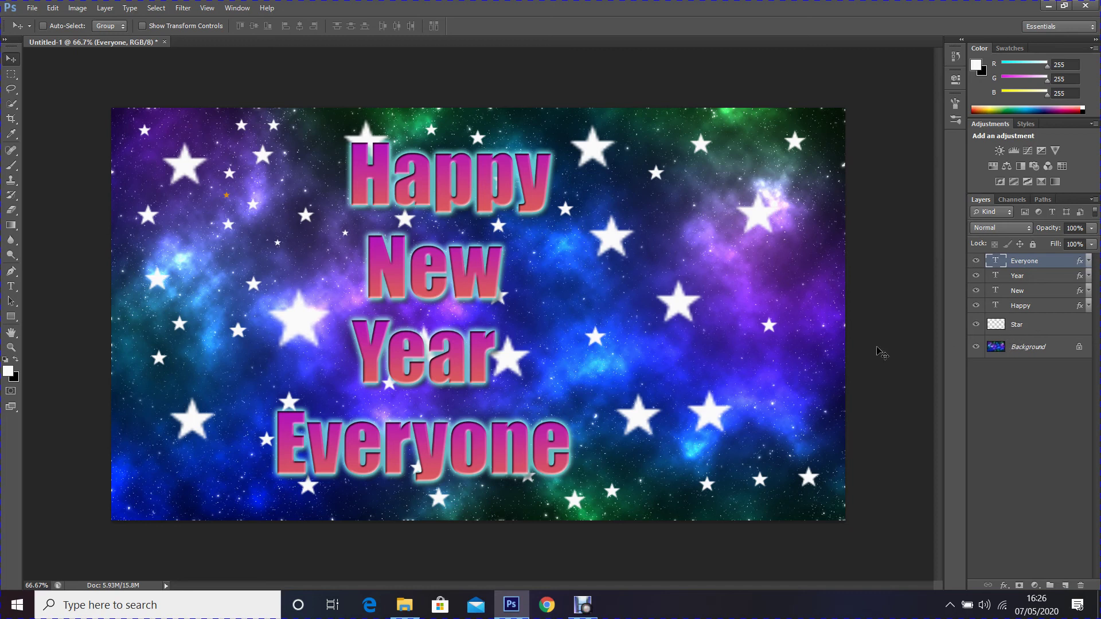
- Show the Timeline panel from the Window menu and duplicate frames until there are six
left_click(233, 9)
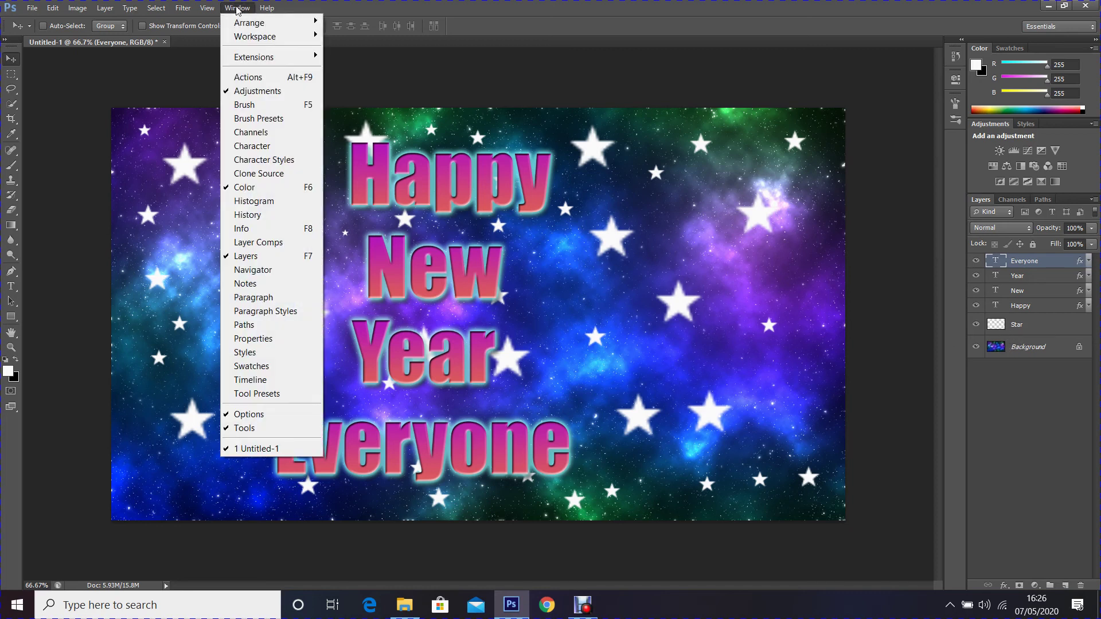
left_click(260, 380)
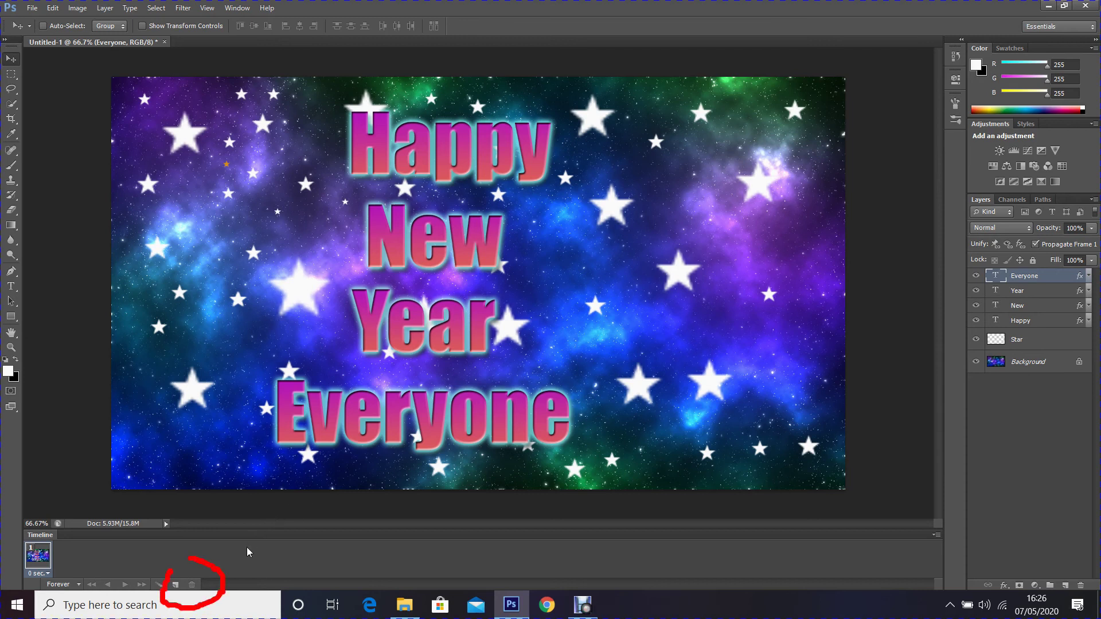
left_click(174, 584)
left_click(175, 584)
left_click(175, 584)
left_click(174, 584)
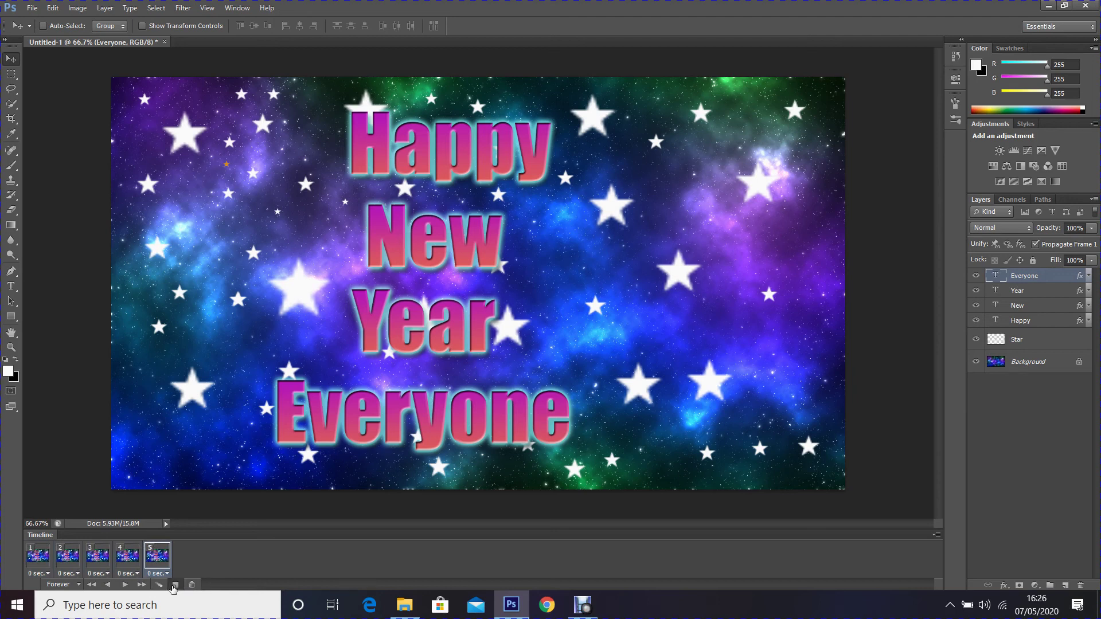
left_click(174, 584)
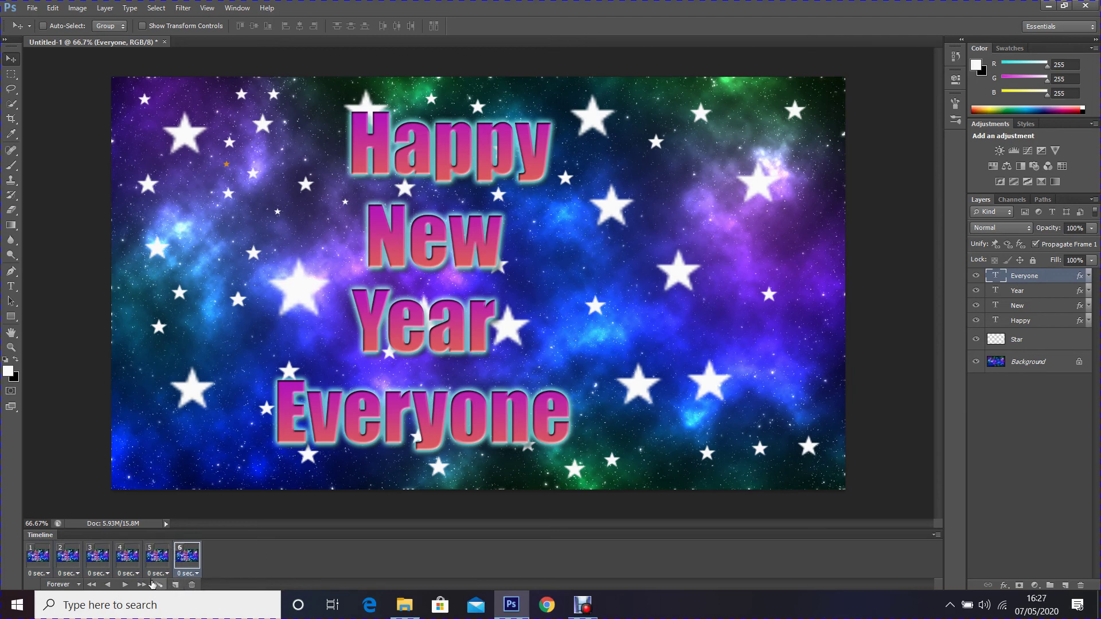
- Set the delay of frames 1 through 6 to 0.5 seconds each
left_click(46, 574)
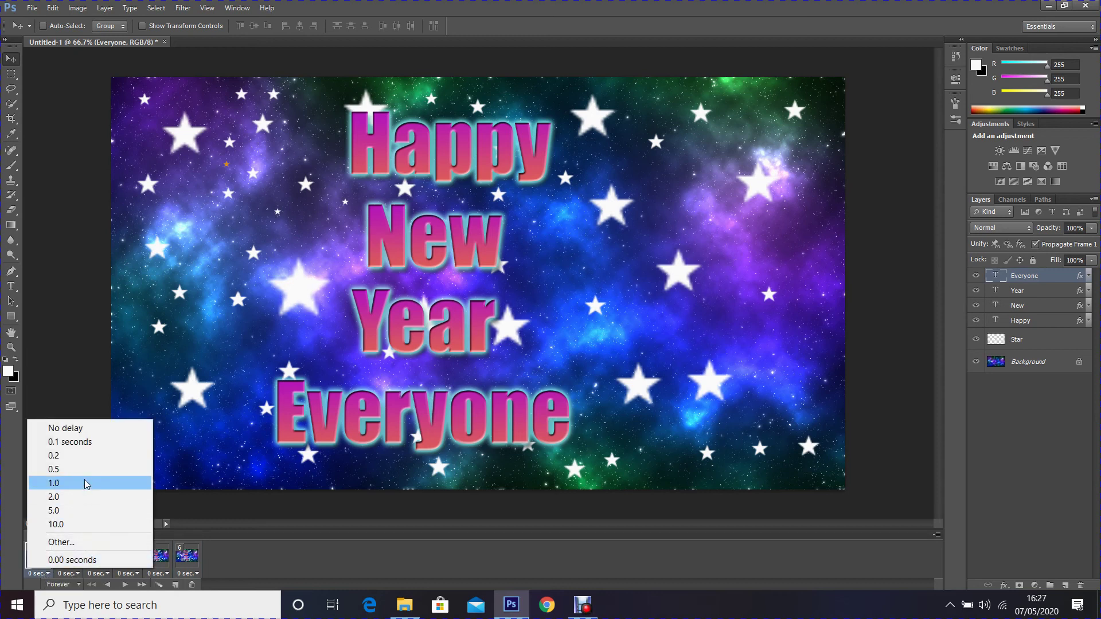
left_click(86, 469)
left_click(71, 574)
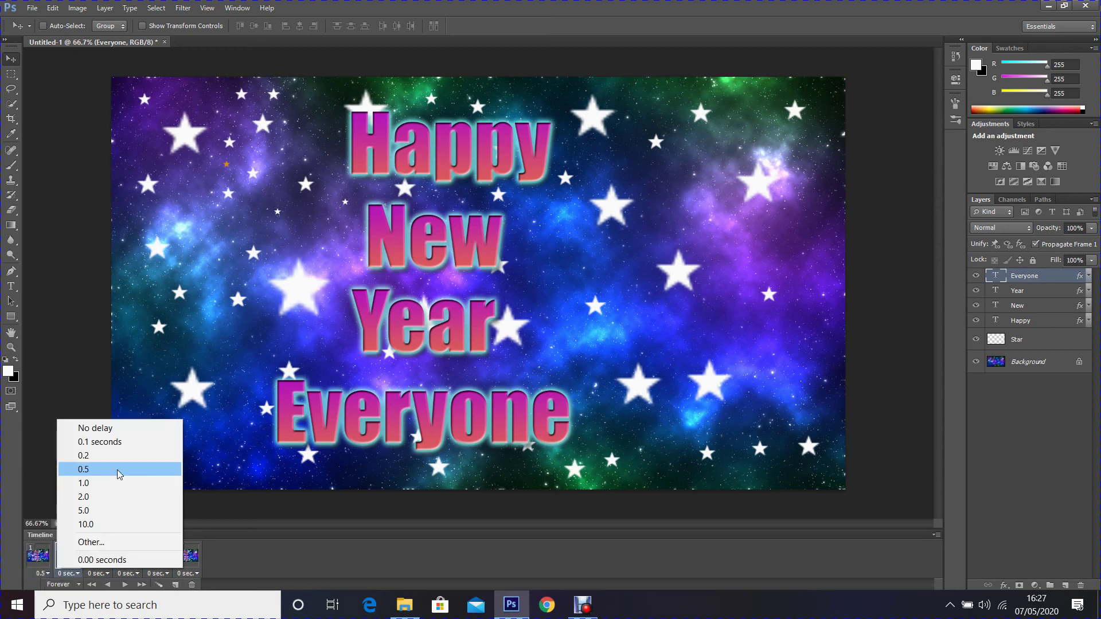
left_click(119, 469)
left_click(102, 573)
left_click(123, 469)
left_click(131, 574)
left_click(152, 469)
left_click(161, 574)
left_click(183, 469)
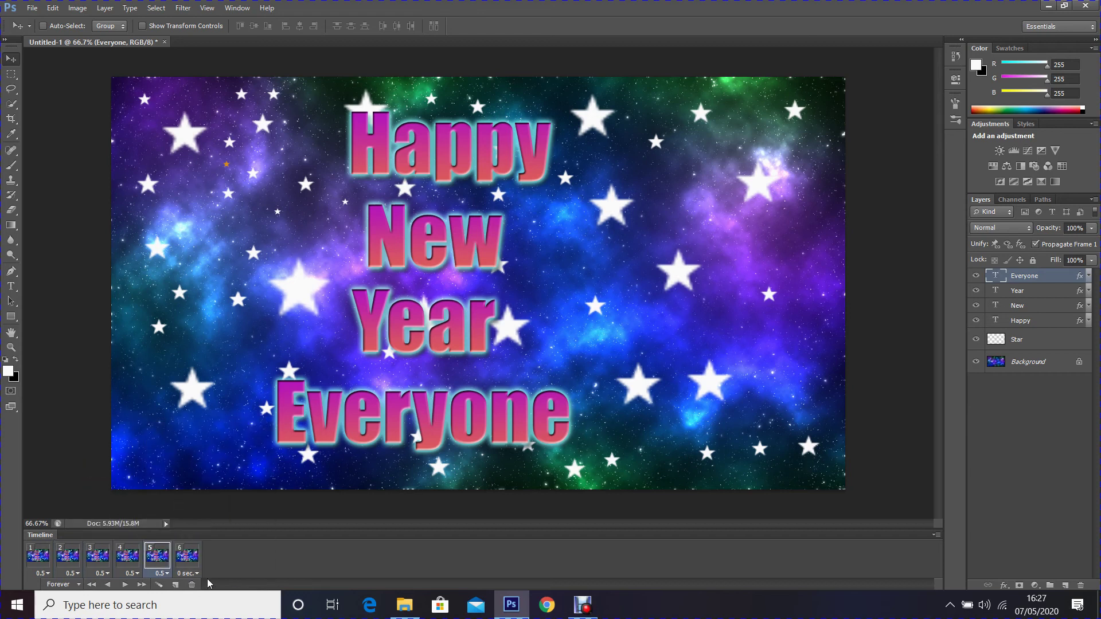
left_click(194, 573)
left_click(213, 469)
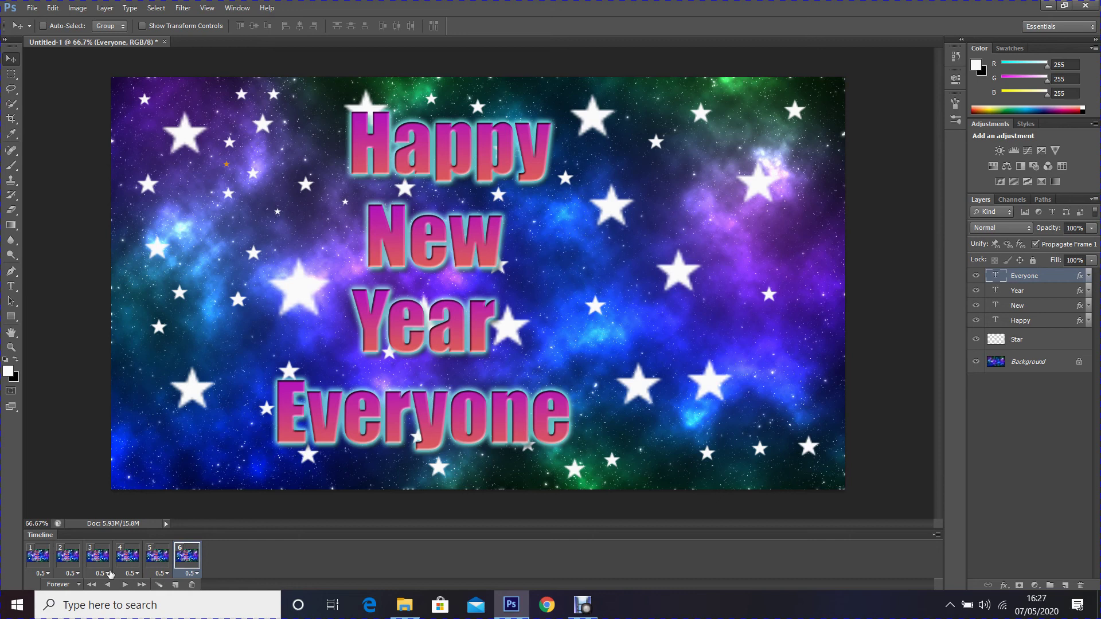
- Make frame 1 show only the nebula background and frame 2 add the stars
left_click(30, 553)
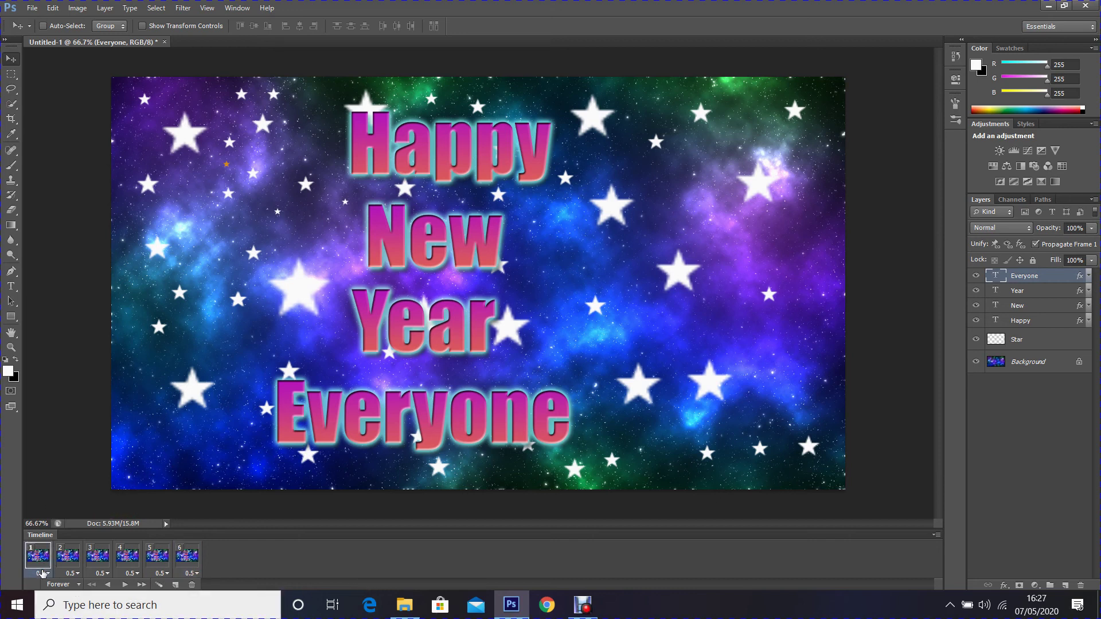
left_click(1025, 362)
left_click_drag(976, 275, 963, 363)
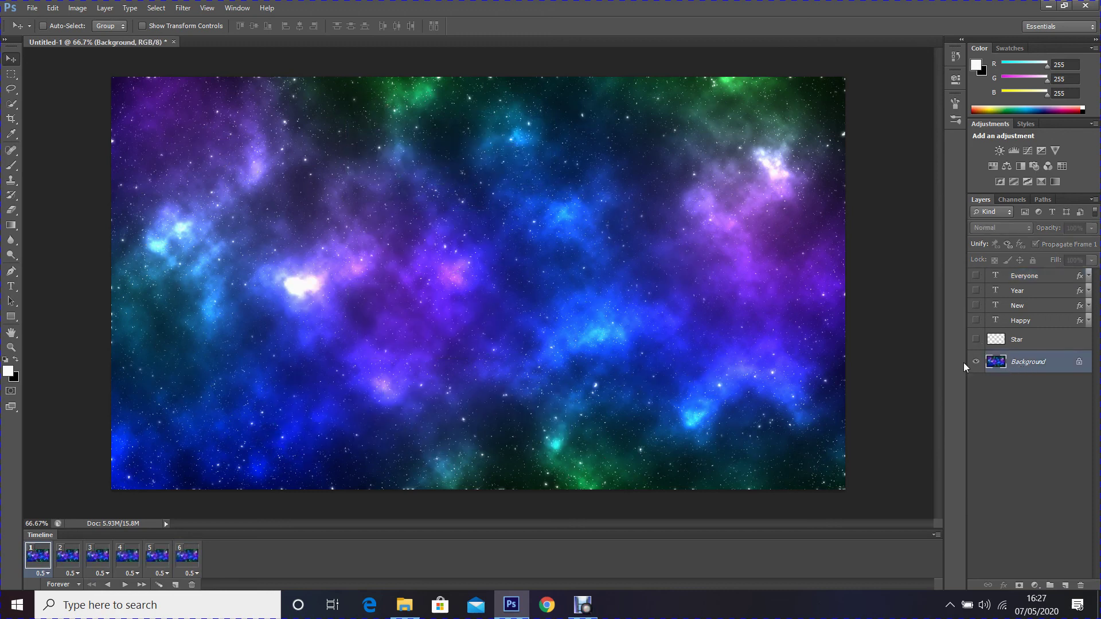
left_click(70, 565)
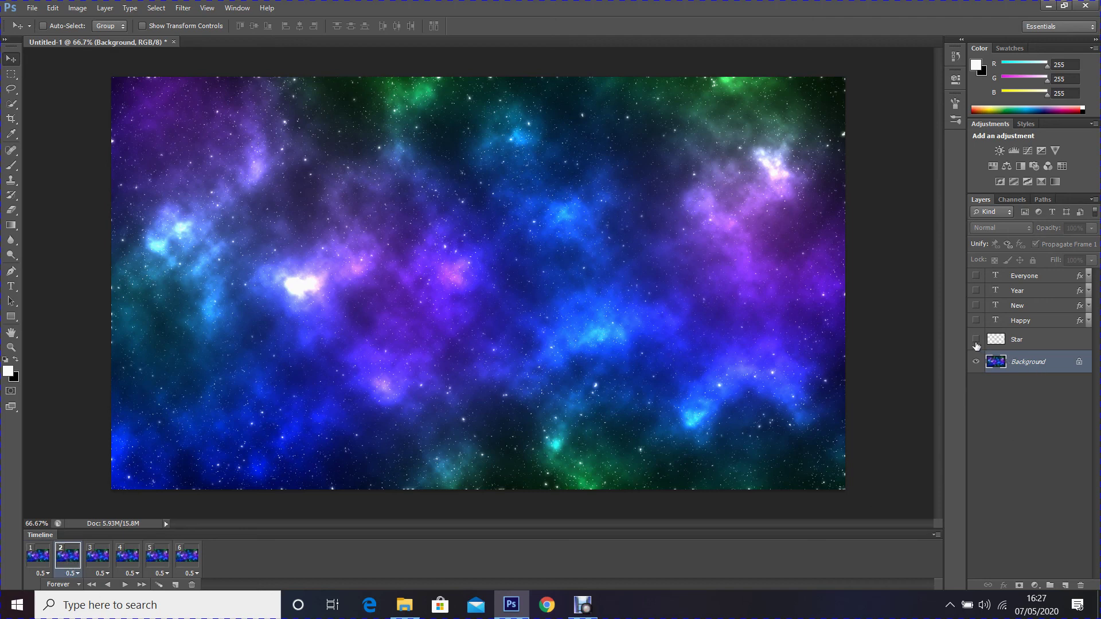
left_click(976, 339)
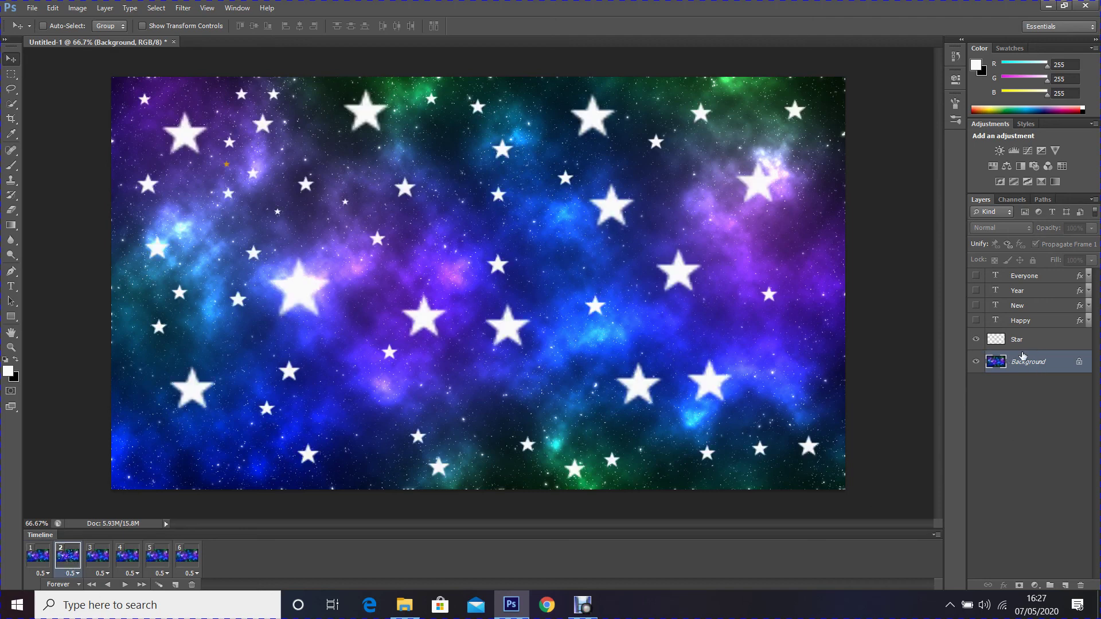
- Show stars and Happy in frame 3, and stars, Happy and New in frame 4
left_click(98, 556)
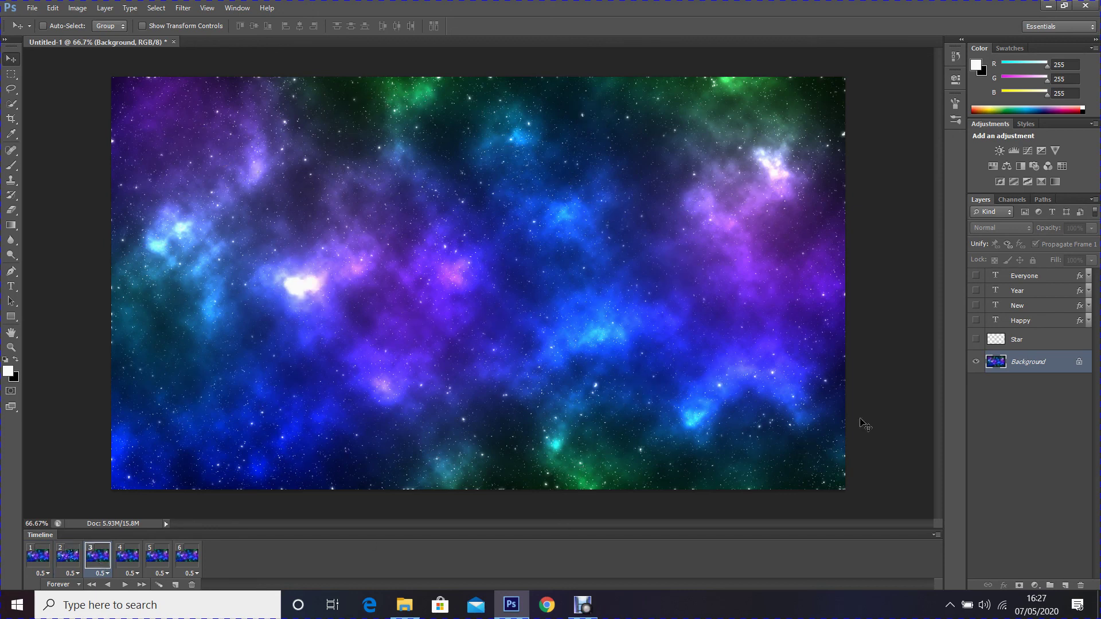
left_click(976, 339)
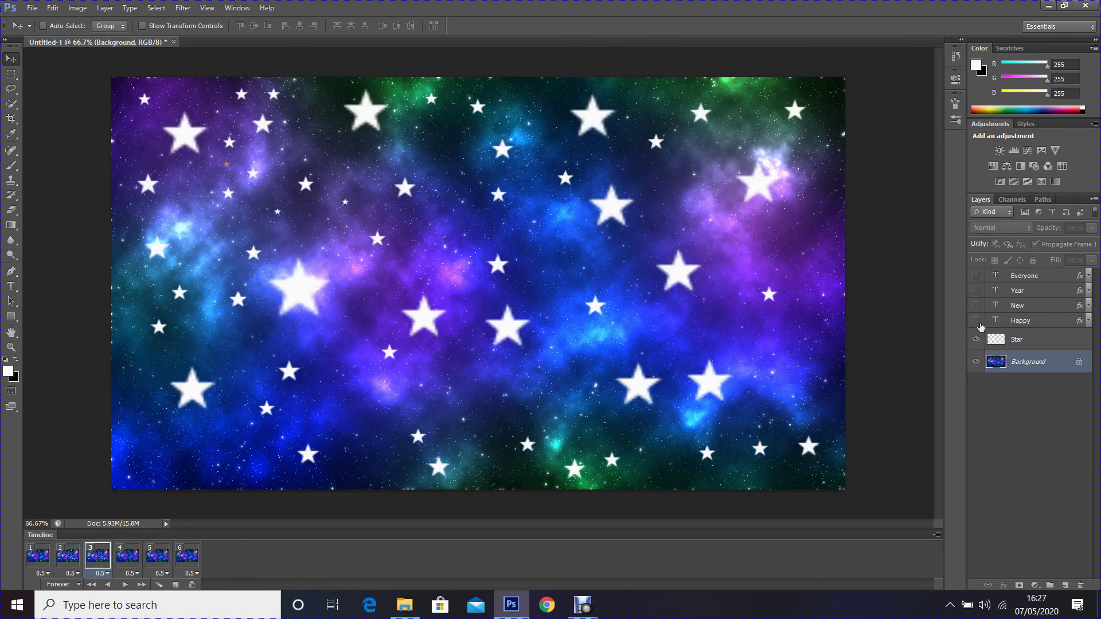
left_click(976, 321)
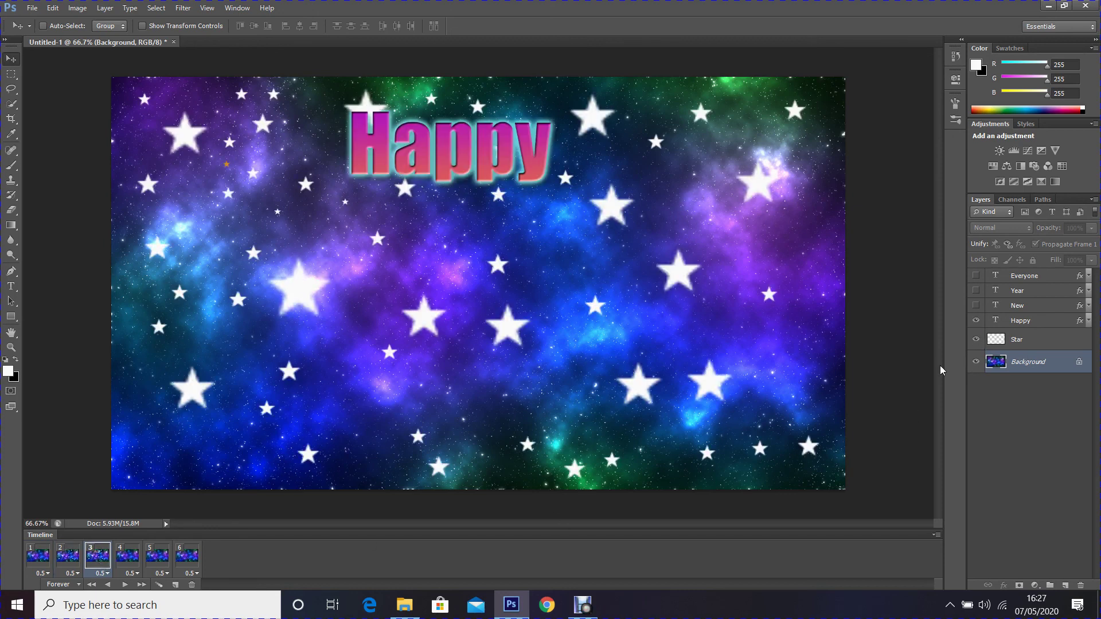
left_click(126, 556)
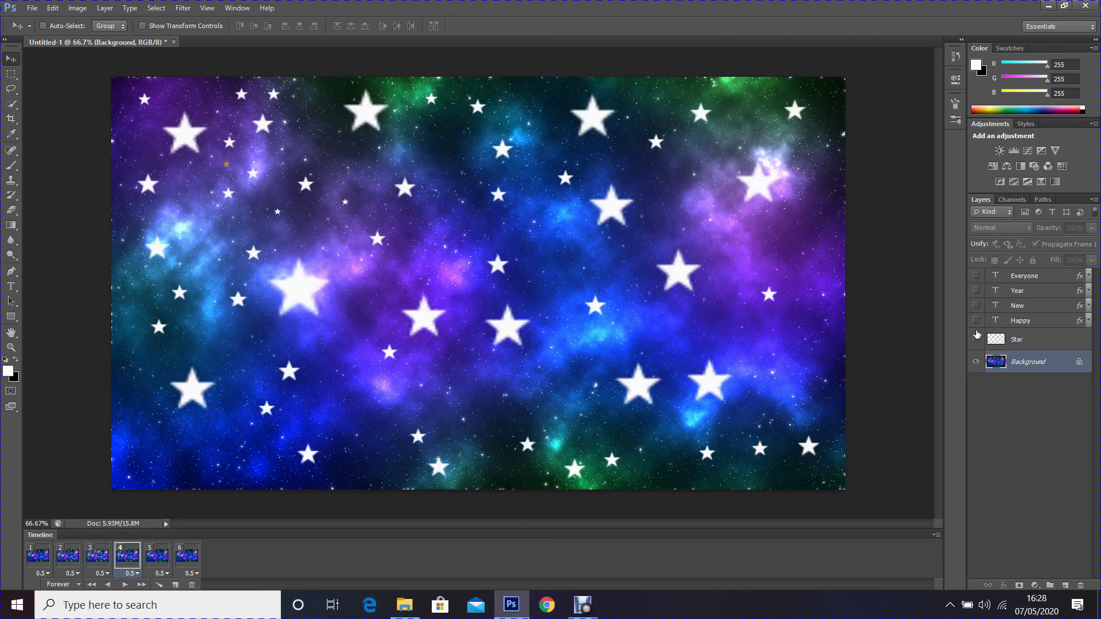
left_click(976, 339)
left_click(976, 339)
left_click(976, 320)
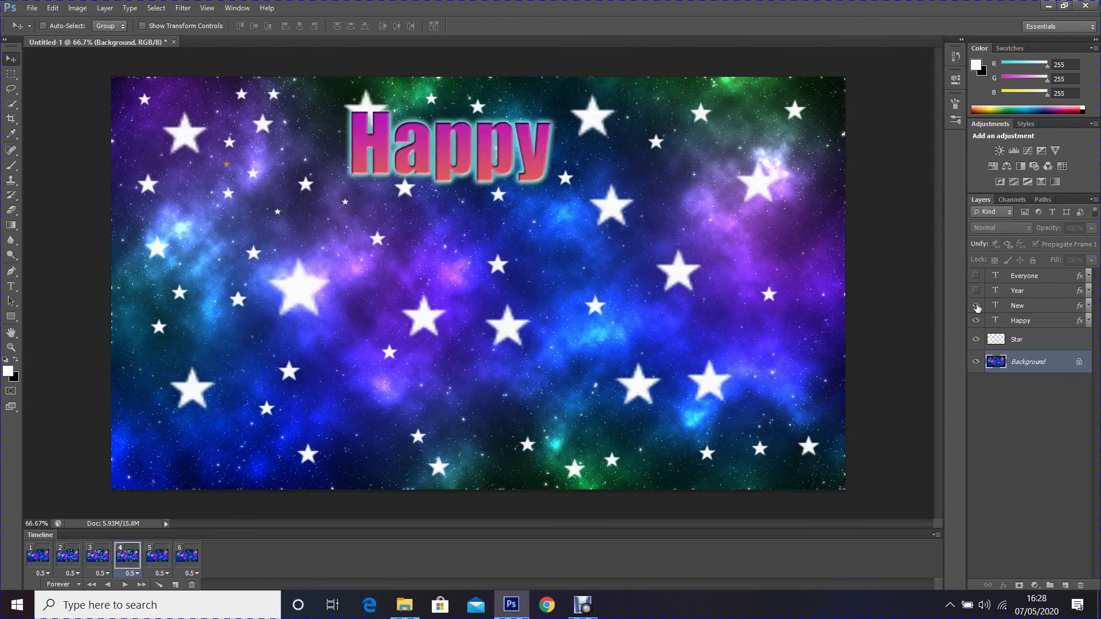
left_click(975, 305)
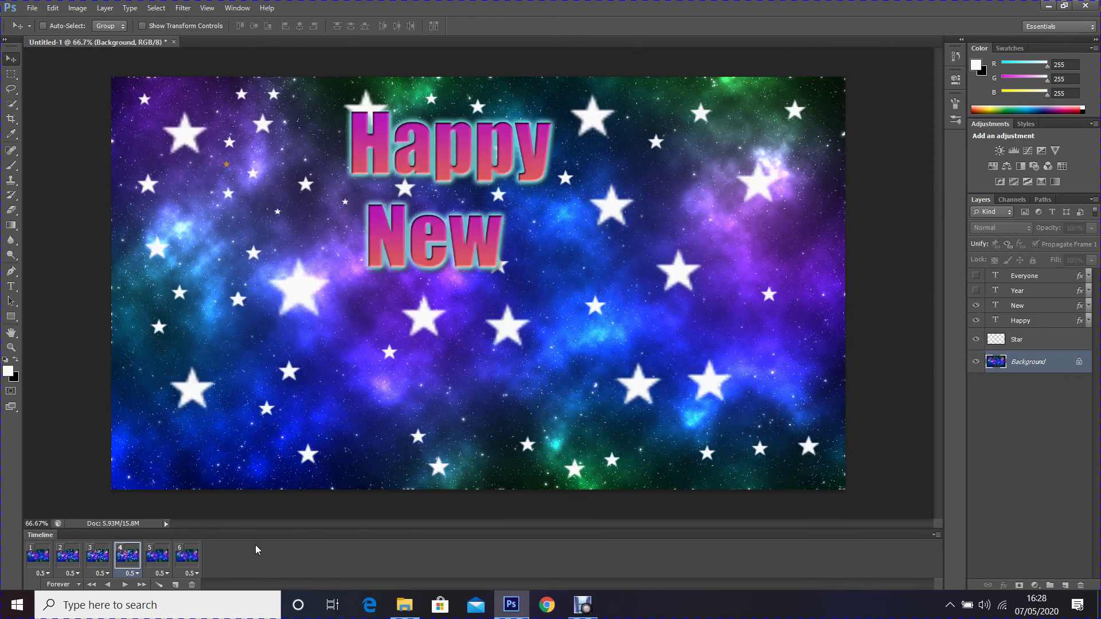
- Show stars, Happy and New in frame 5, and every layer through Everyone in frame 6
left_click(158, 556)
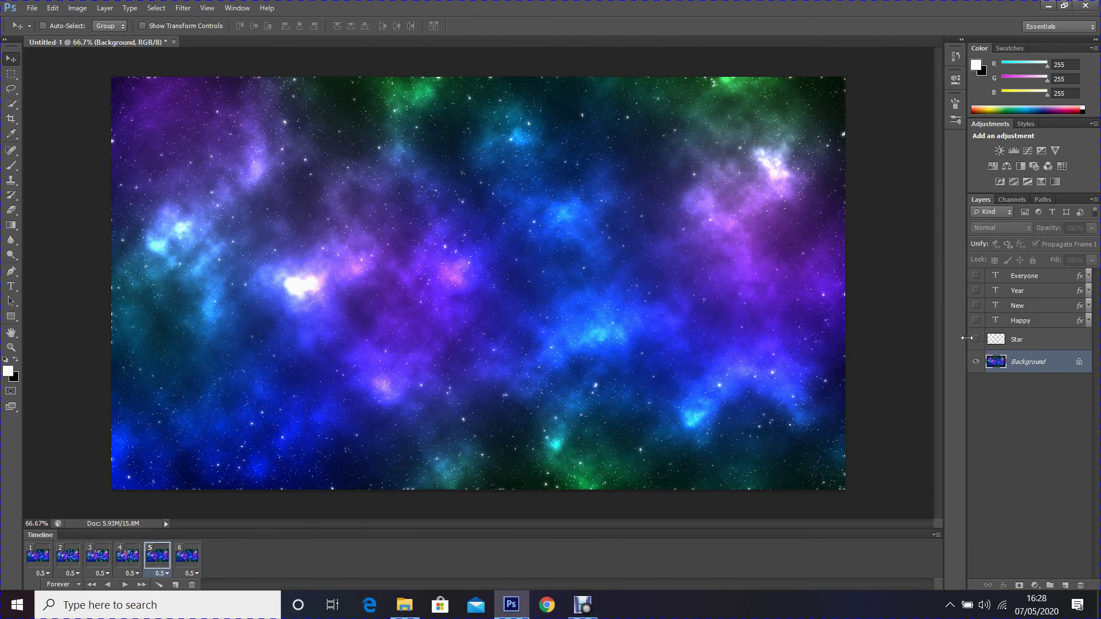
left_click(976, 339)
left_click(975, 320)
left_click(976, 304)
left_click(187, 555)
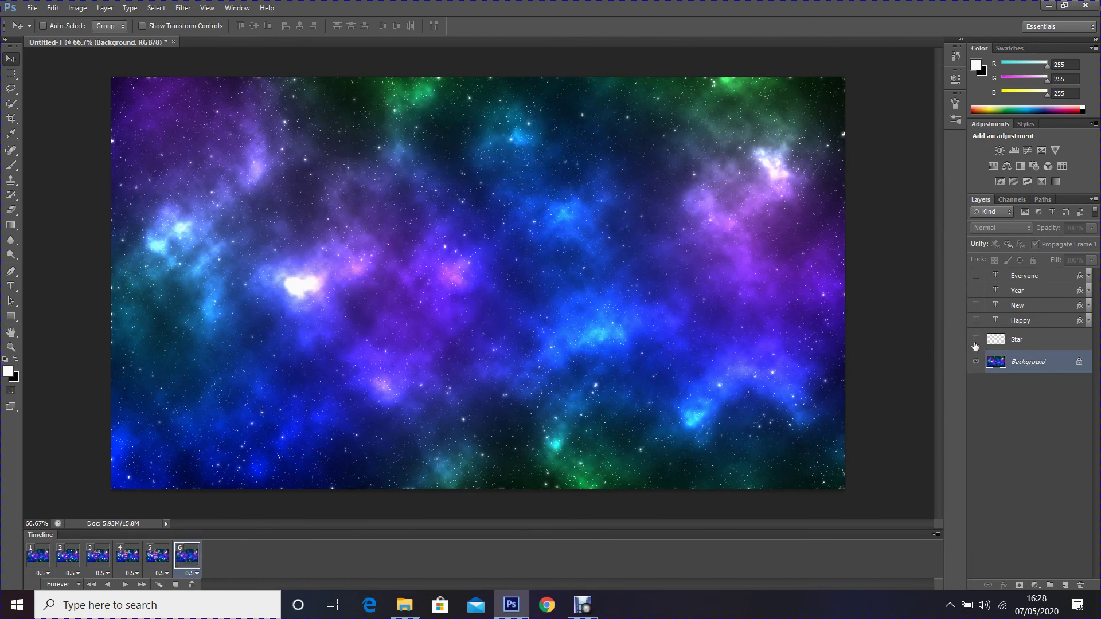
left_click(976, 339)
left_click(976, 320)
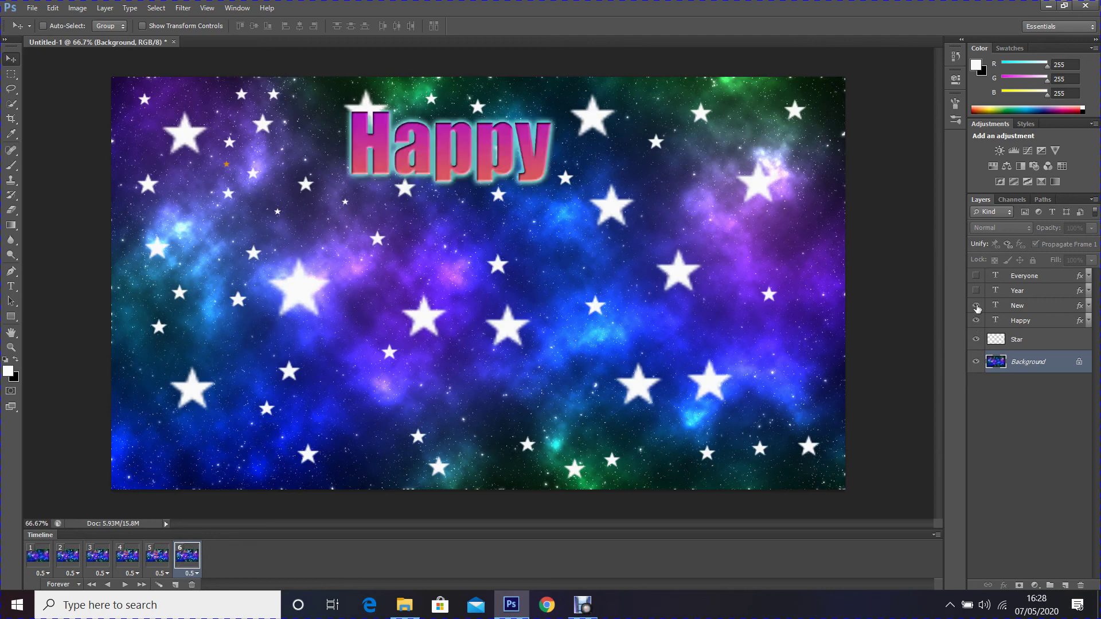
left_click(975, 305)
left_click(975, 291)
left_click(976, 275)
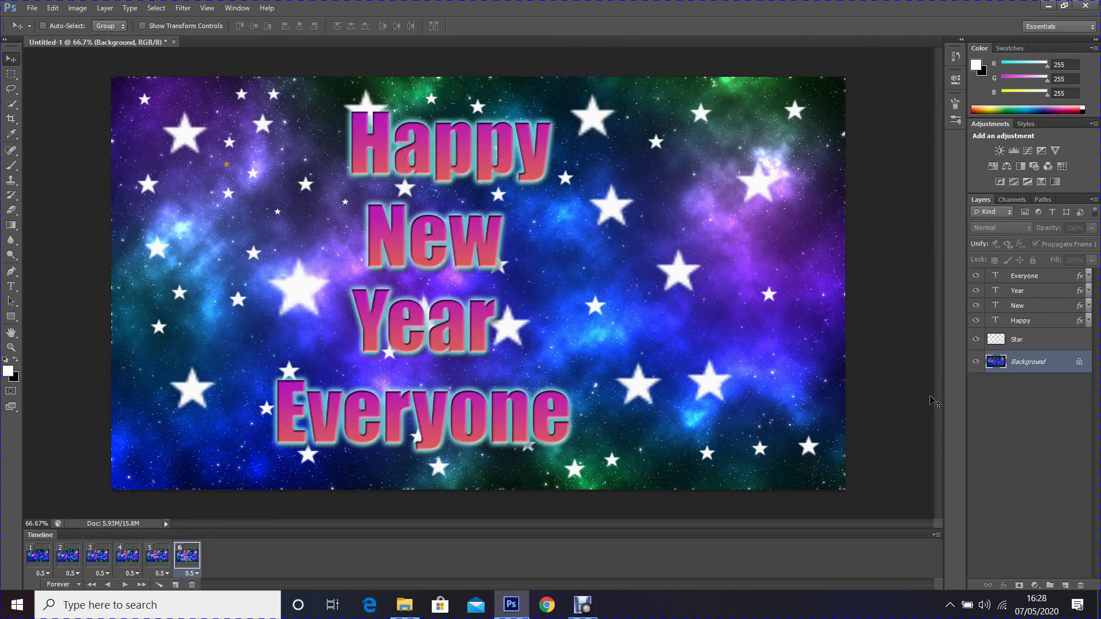
- Start playback of the six-frame animation from the Timeline panel
left_click(124, 585)
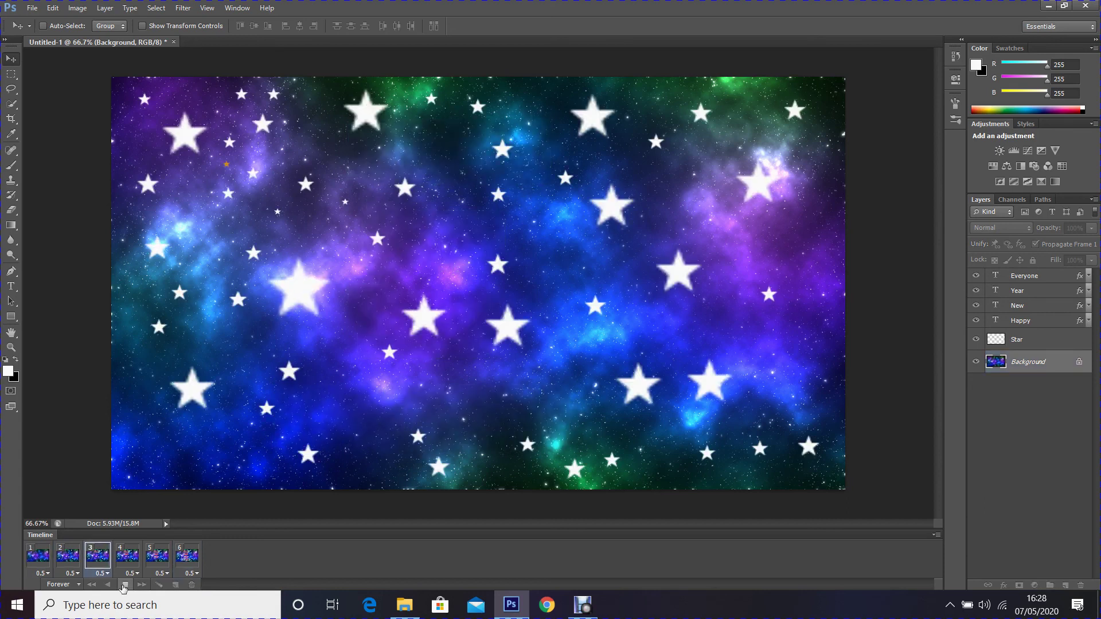